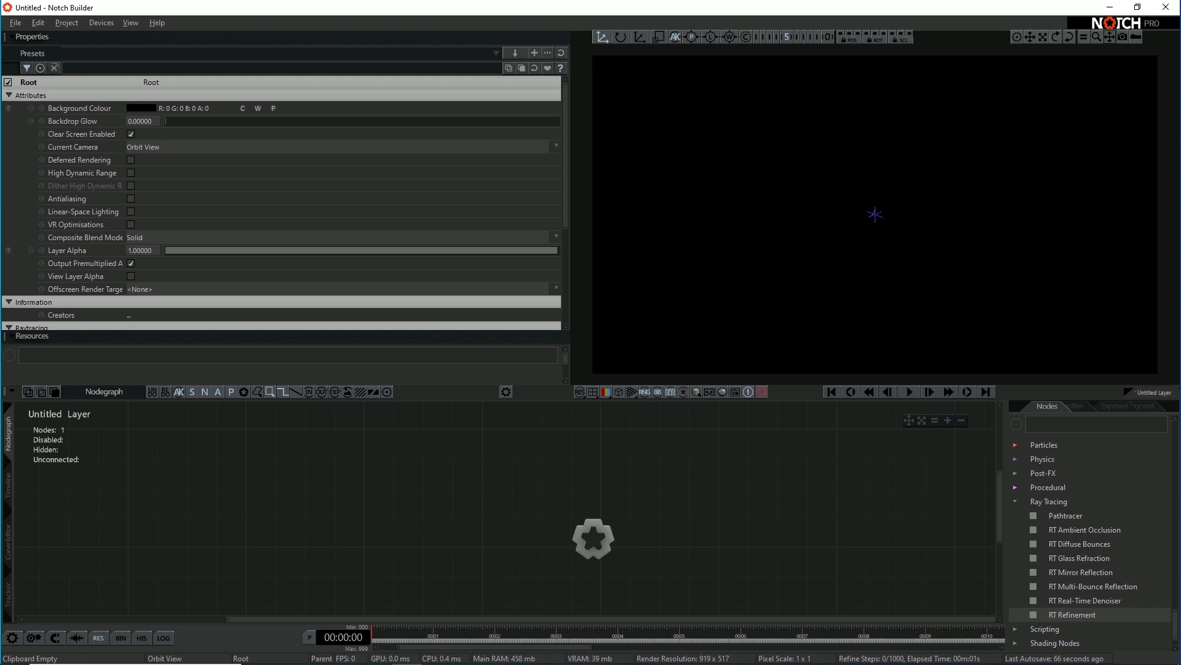
# Add a Cloner node to the nodegraph and connect it to the Root node
pyautogui.click(1024, 501)
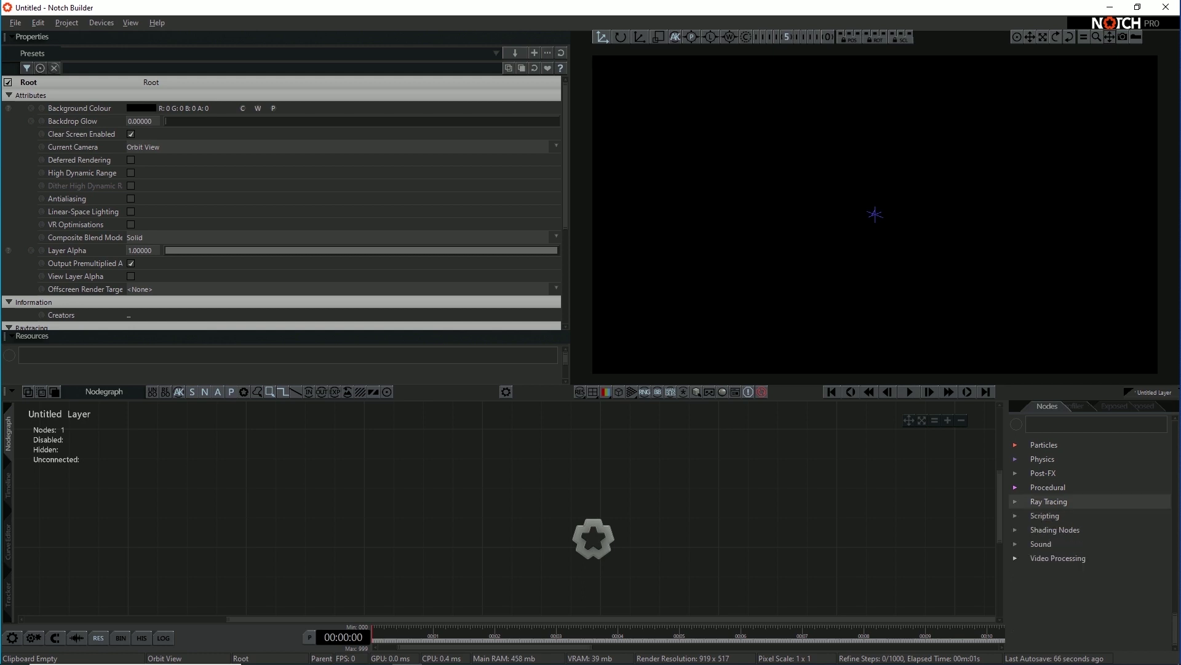
pyautogui.scroll(14, 1062, 502)
pyautogui.scroll(10, 1102, 512)
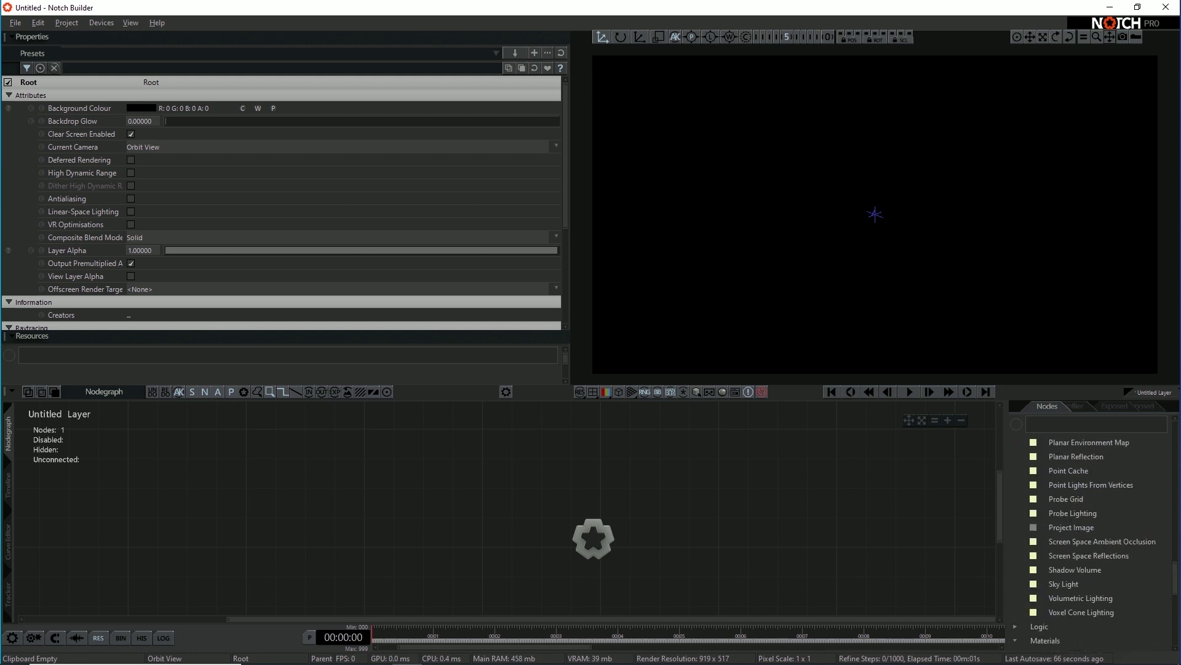
pyautogui.scroll(1, 1103, 512)
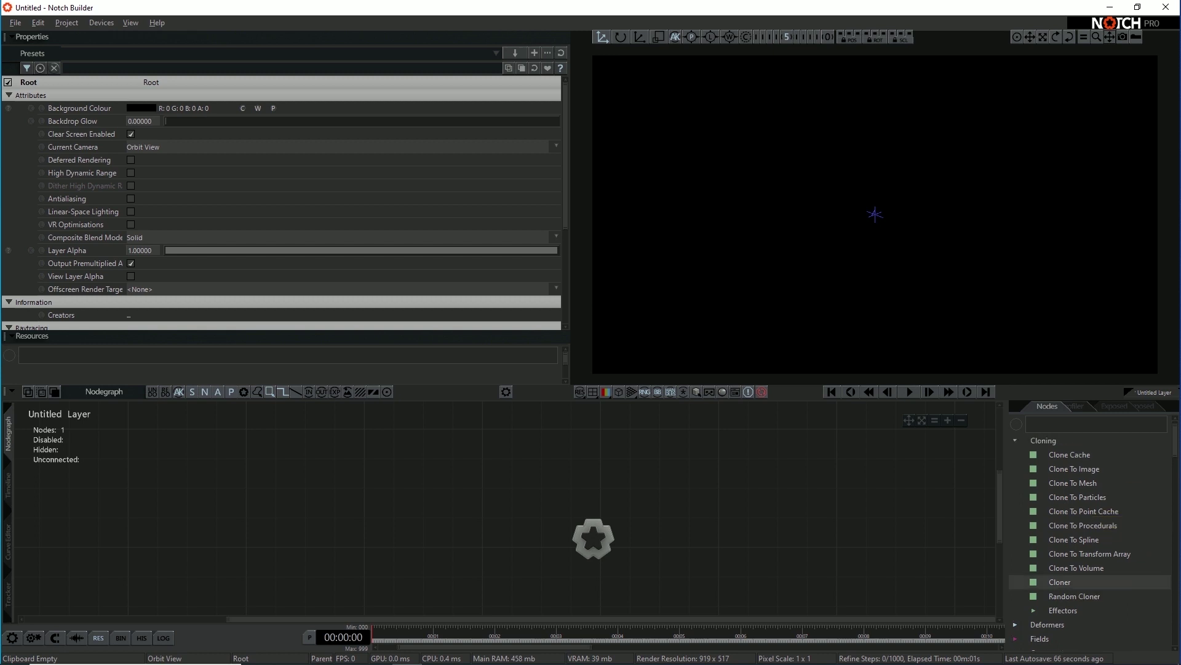
pyautogui.moveTo(1060, 581); pyautogui.dragTo(680, 505)
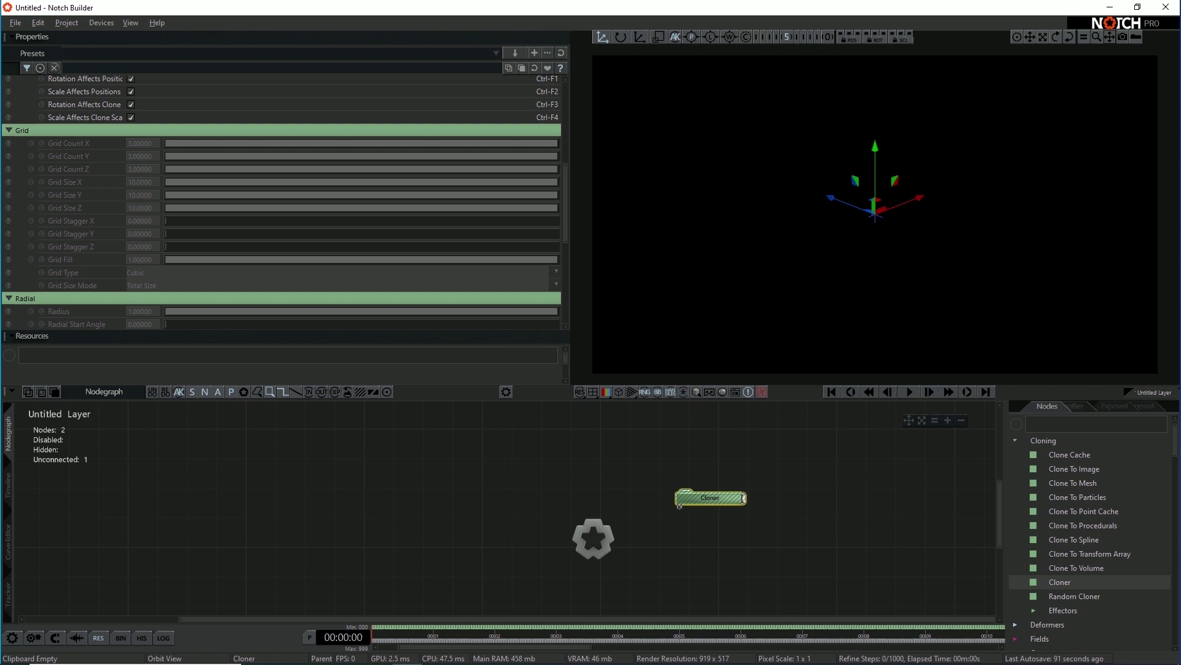
pyautogui.moveTo(686, 491); pyautogui.dragTo(594, 537)
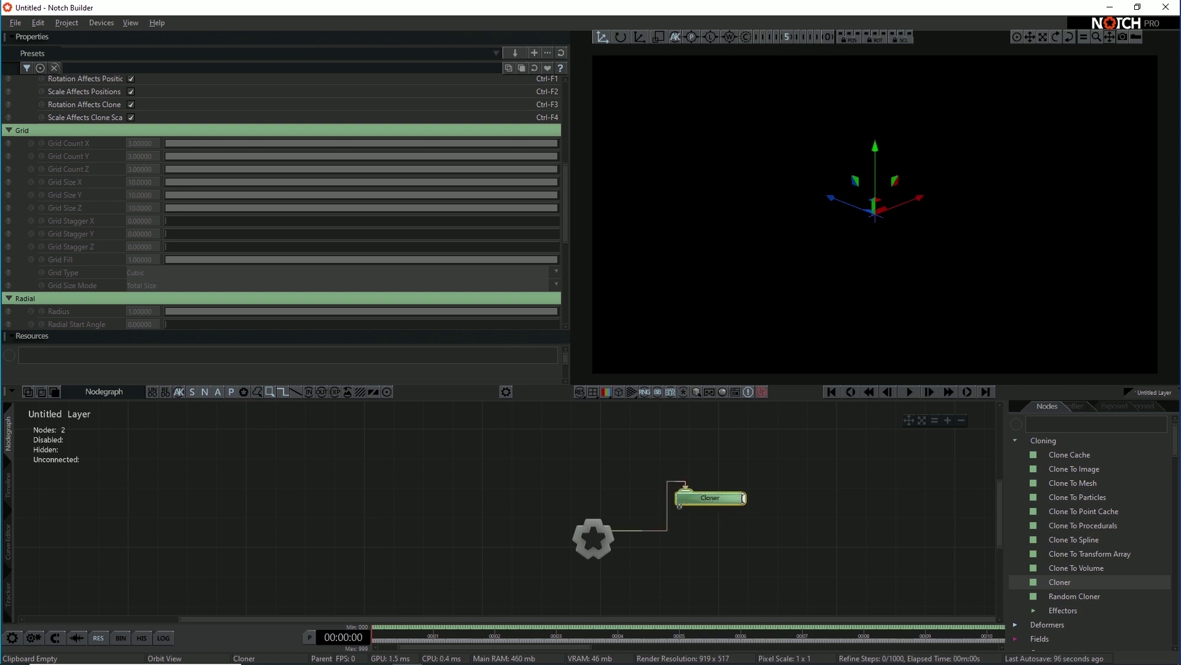
# Add a Shape 3D node as a child of the Cloner and place it just below
pyautogui.scroll(-9, 1098, 510)
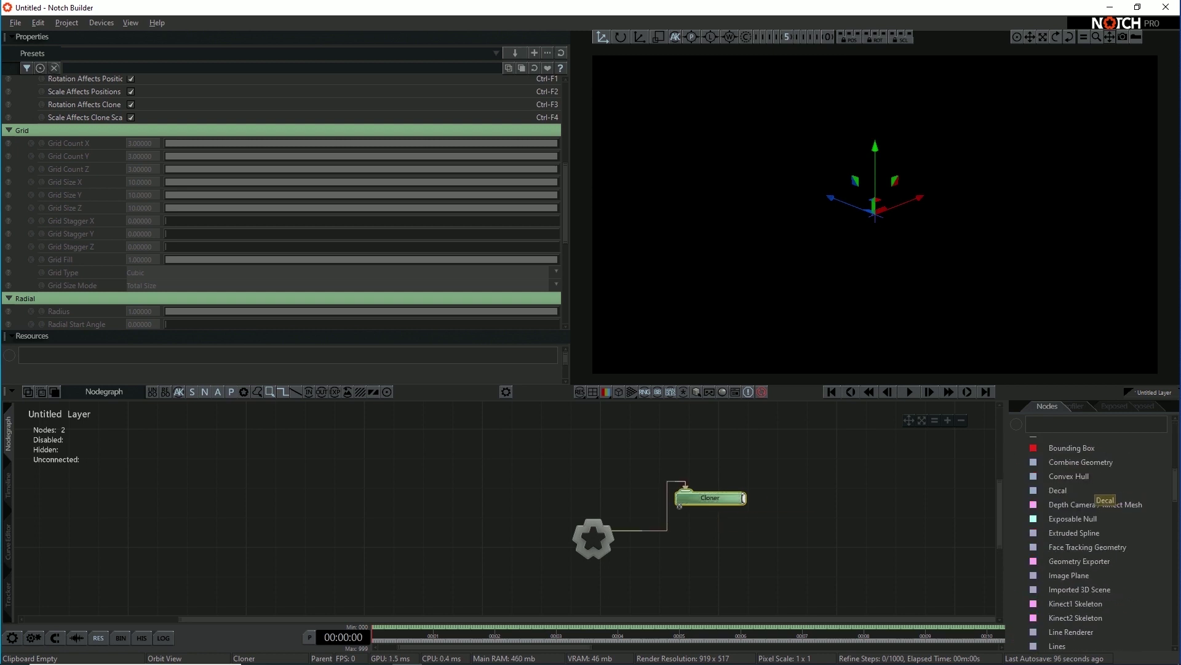
pyautogui.scroll(-4, 1098, 496)
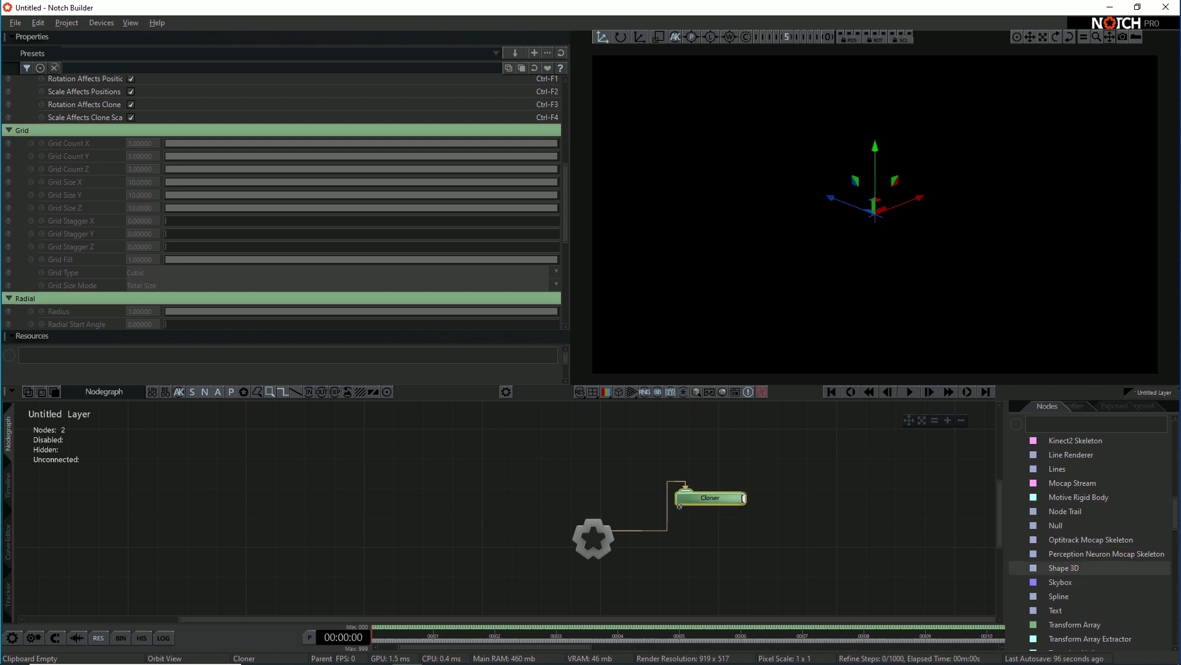
pyautogui.moveTo(1064, 567); pyautogui.dragTo(734, 523)
pyautogui.moveTo(742, 527); pyautogui.dragTo(742, 541)
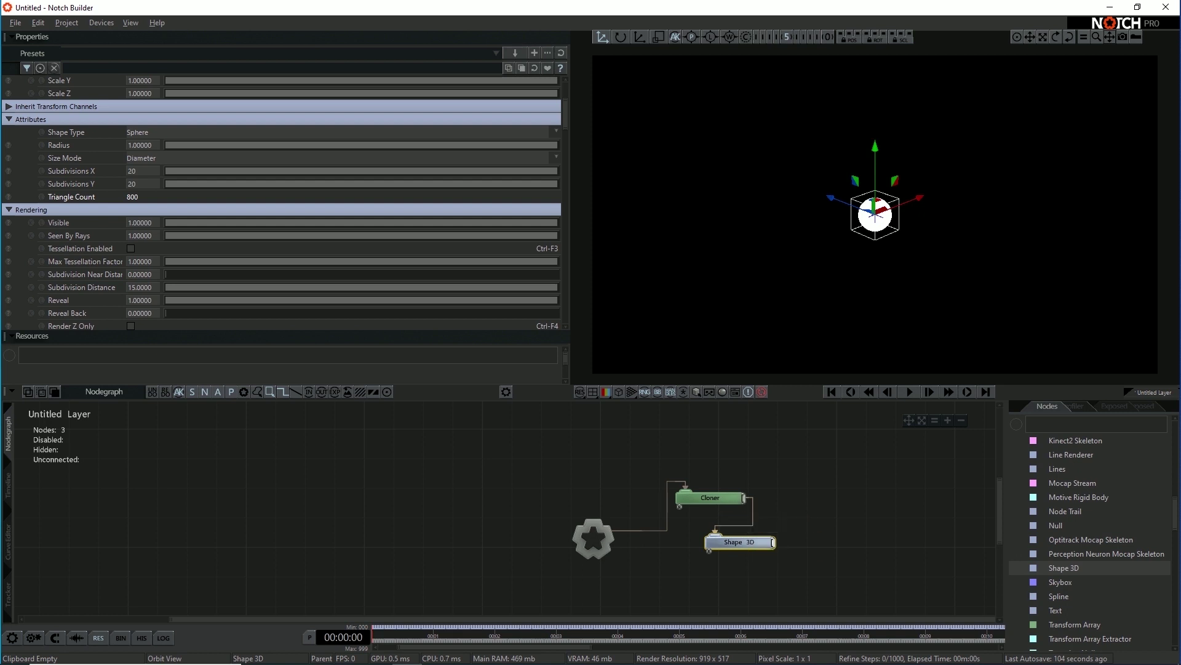
# Set the Cloner's mode to 3D Grid
pyautogui.click(715, 498)
pyautogui.scroll(5, 281, 246)
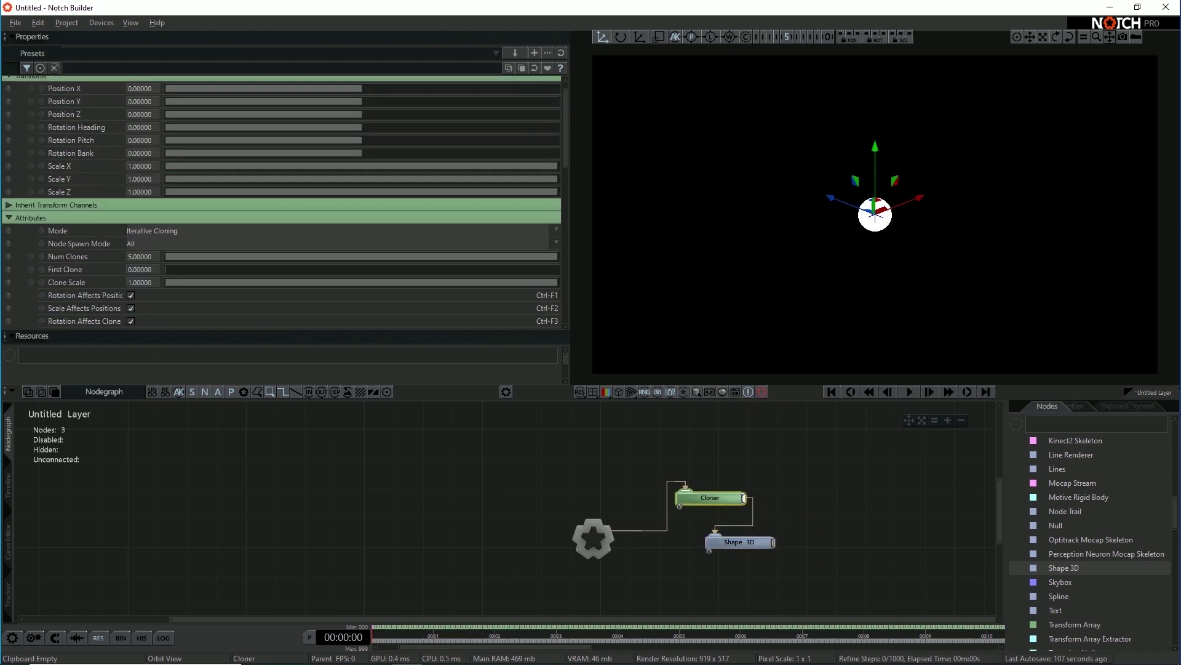
pyautogui.scroll(-3, 285, 202)
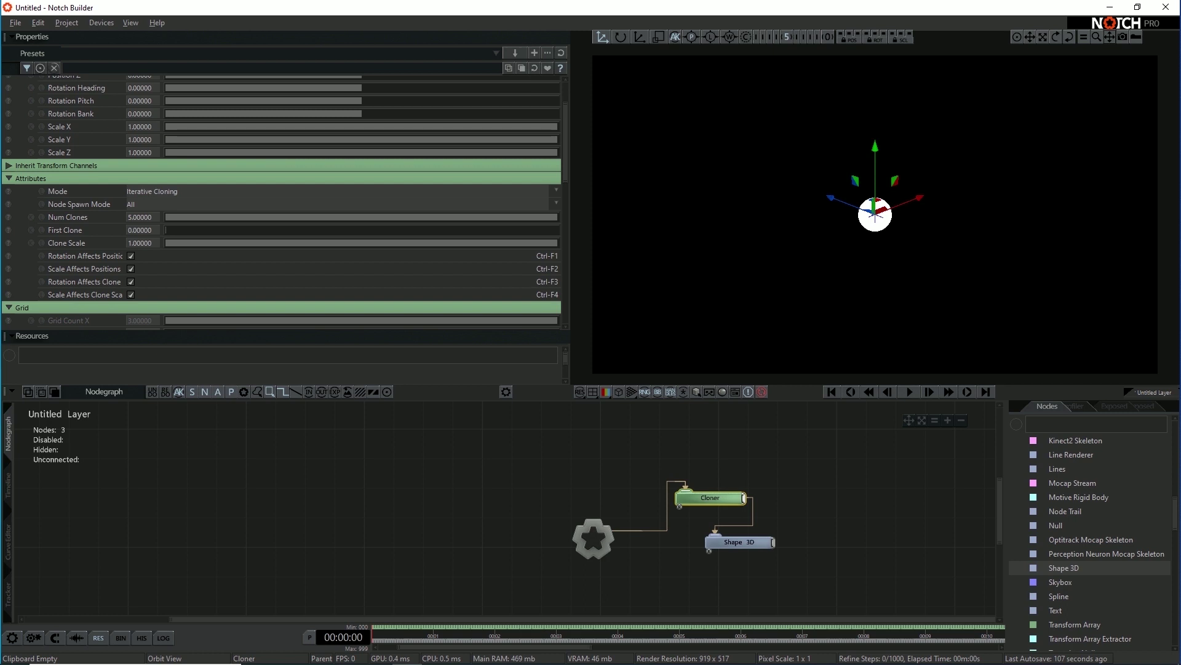
pyautogui.click(185, 192)
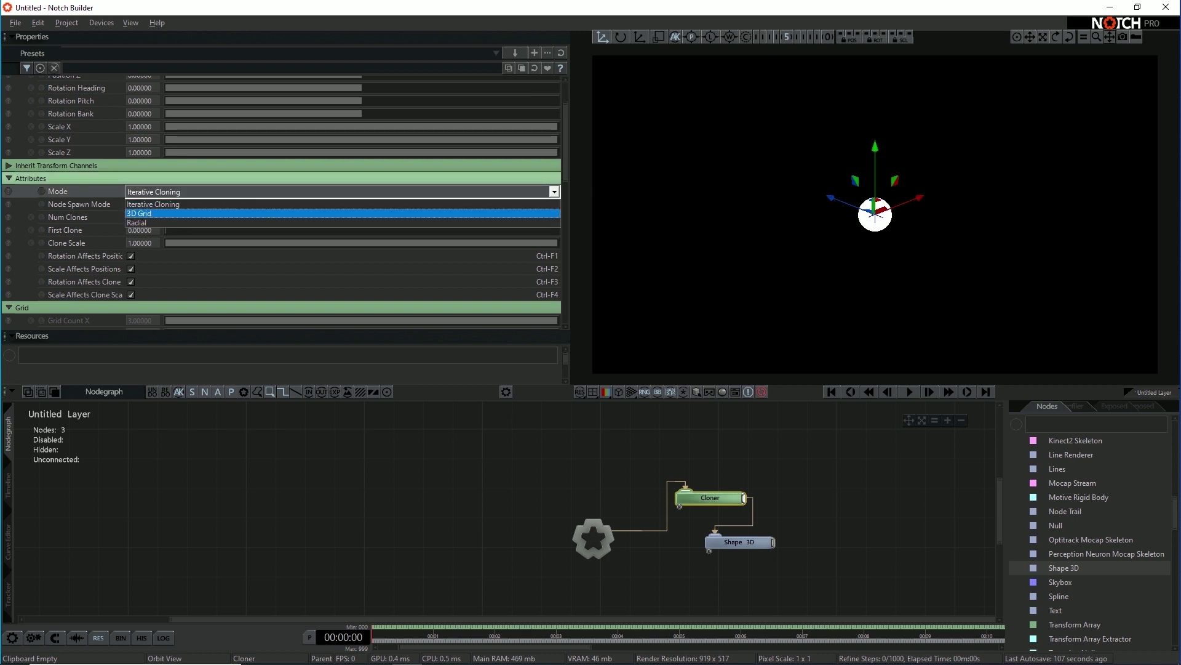
pyautogui.press('Return')
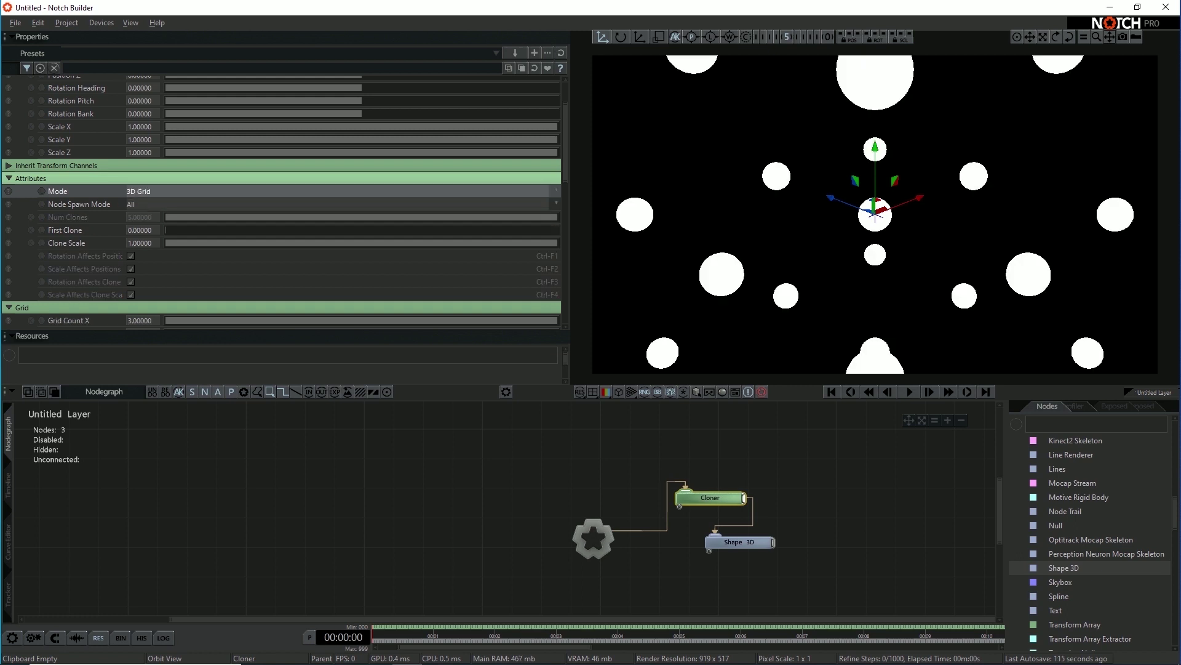
# Set the Cloner's grid count to 16 in X, 1 in Y and 16 in Z
pyautogui.moveTo(875, 214)
pyautogui.mouseDown(button='right')
pyautogui.moveTo(800, 209)
pyautogui.moveTo(904, 213)
pyautogui.moveTo(846, 240)
pyautogui.mouseUp(button='right')
pyautogui.scroll(-2, 281, 203)
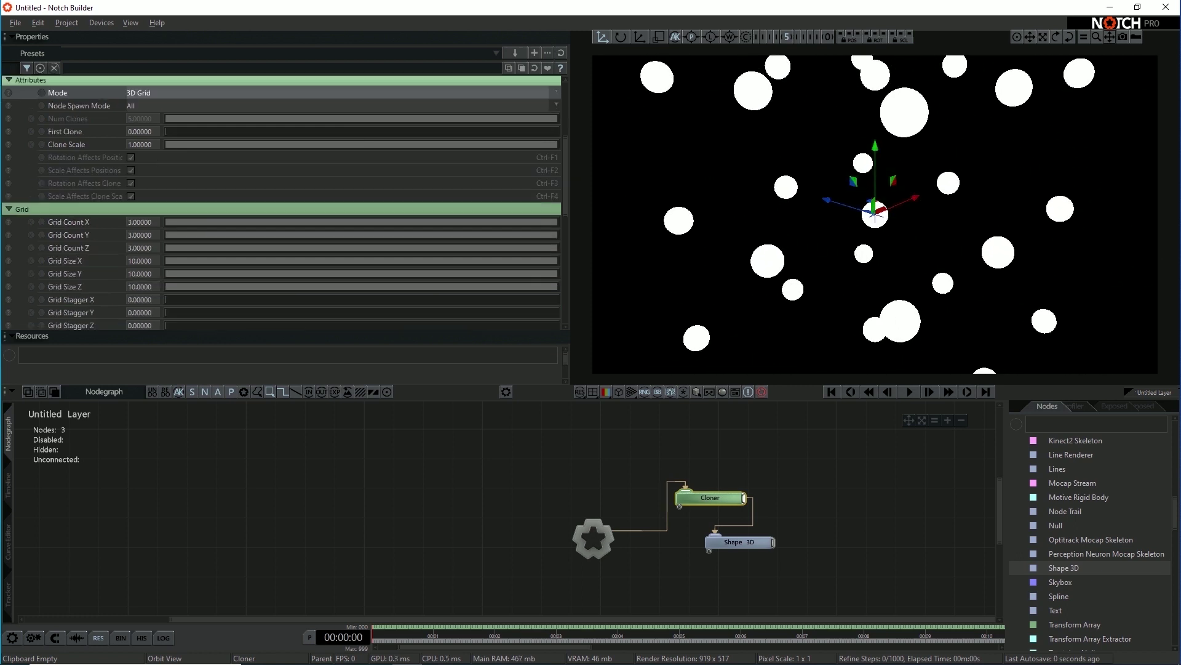
pyautogui.scroll(-1, 281, 203)
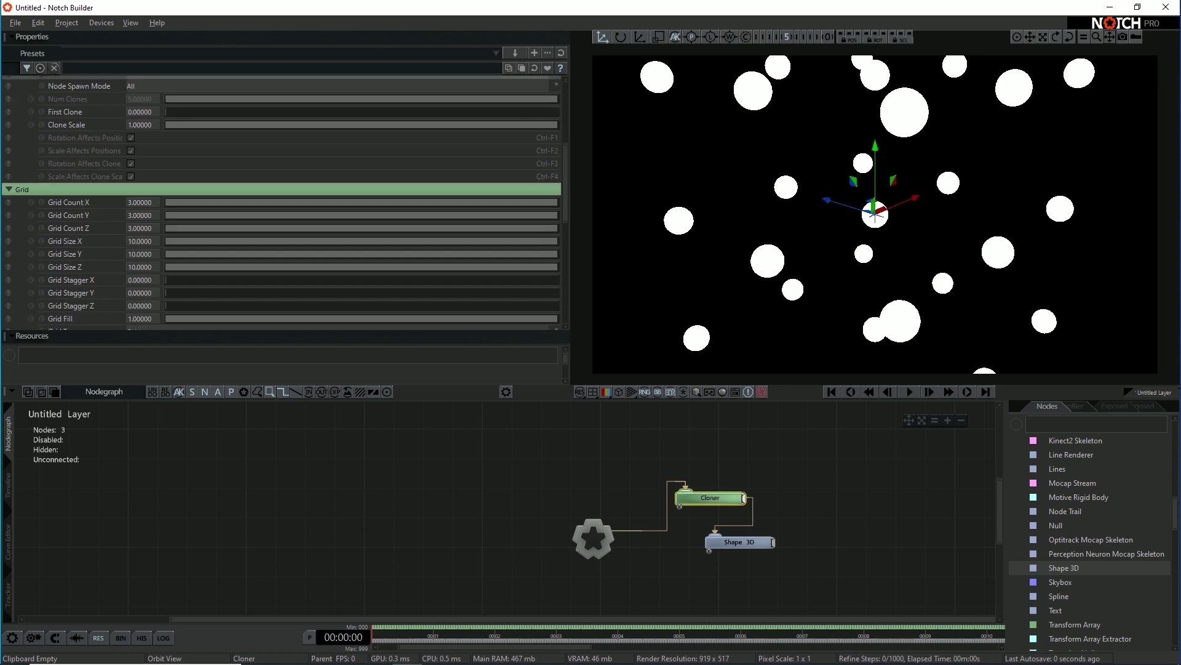
pyautogui.click(141, 203)
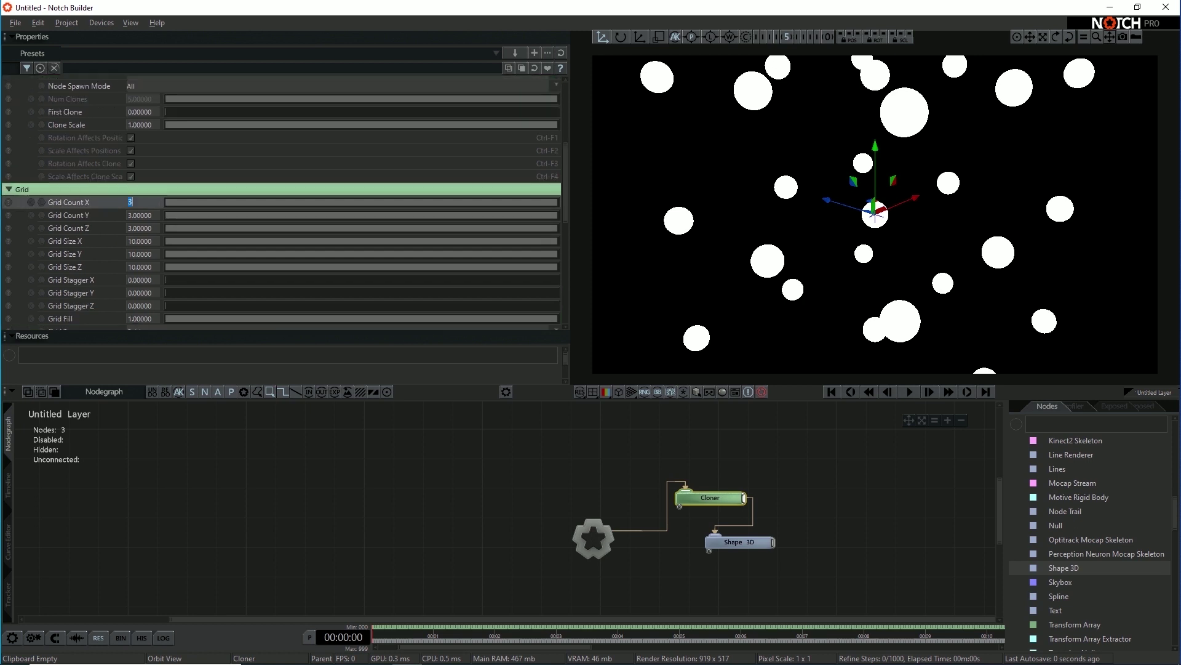
pyautogui.write('16')
pyautogui.press('Tab')
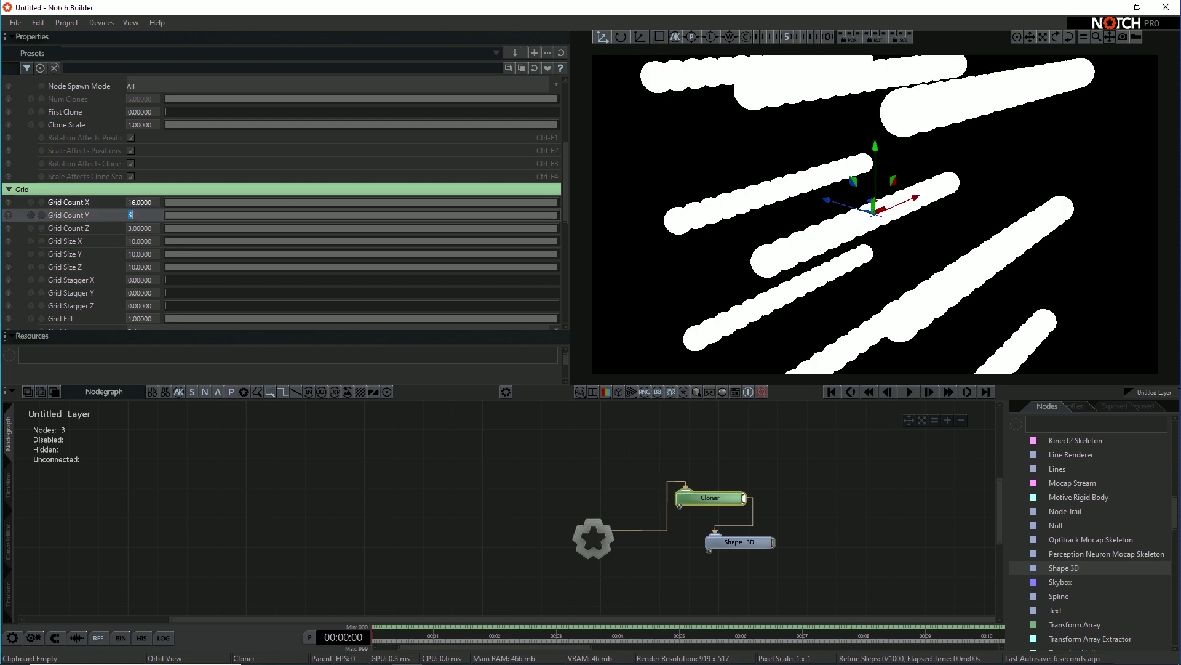
pyautogui.write('1')
pyautogui.press('Tab')
pyautogui.write('16')
pyautogui.press('Return')
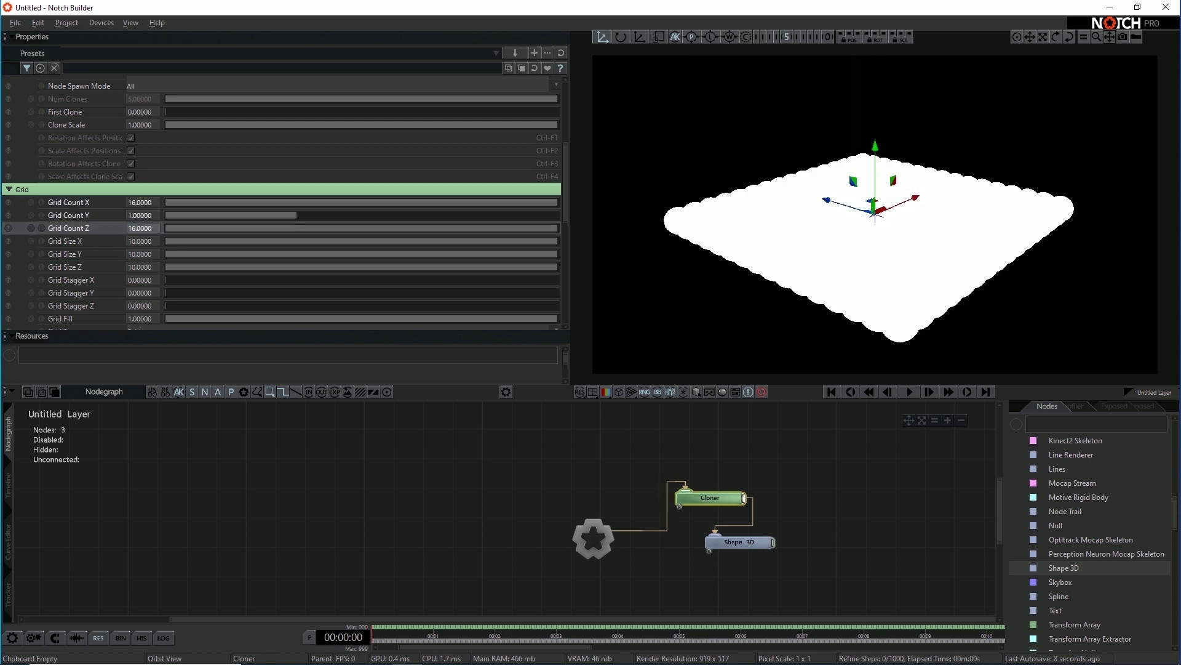
# Set the Cloner's grid size to 15 in X, Y and Z
pyautogui.click(141, 241)
pyautogui.write('15')
pyautogui.press('Tab')
pyautogui.write('15')
pyautogui.press('Tab')
pyautogui.write('15')
pyautogui.press('Return')
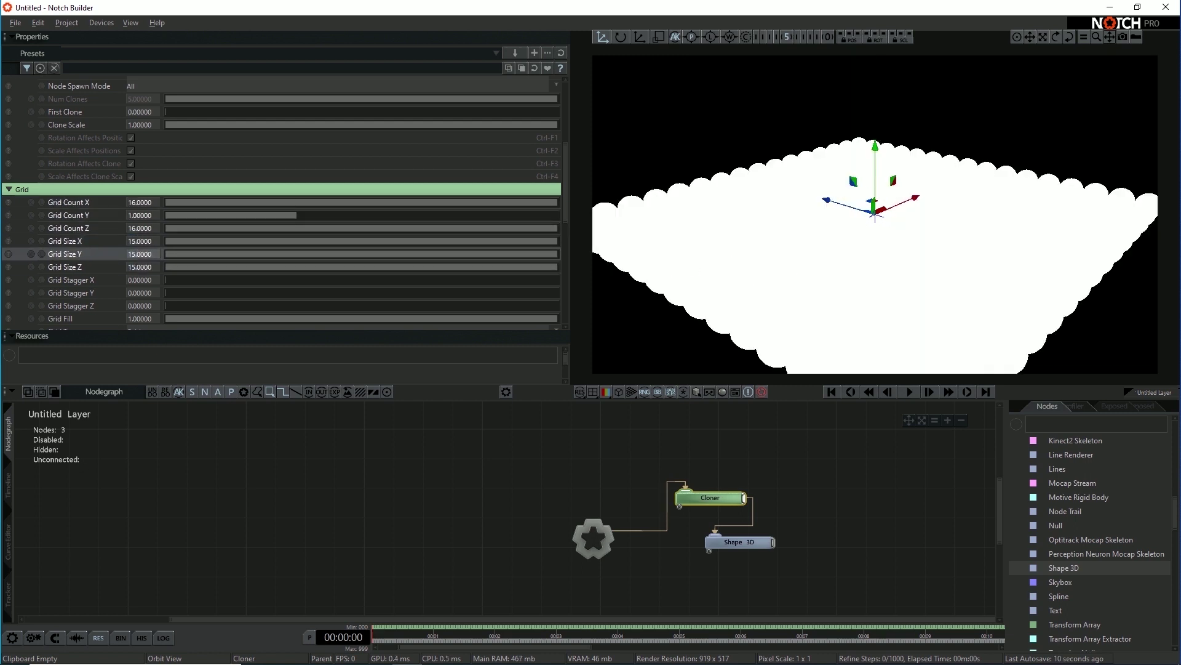
# Check the clones in wireframe, and change the Shape 3D node's shape type to Rounded Box
pyautogui.click(619, 392)
pyautogui.moveTo(886, 215); pyautogui.dragTo(929, 222, button='right')
pyautogui.scroll(5, 875, 214)
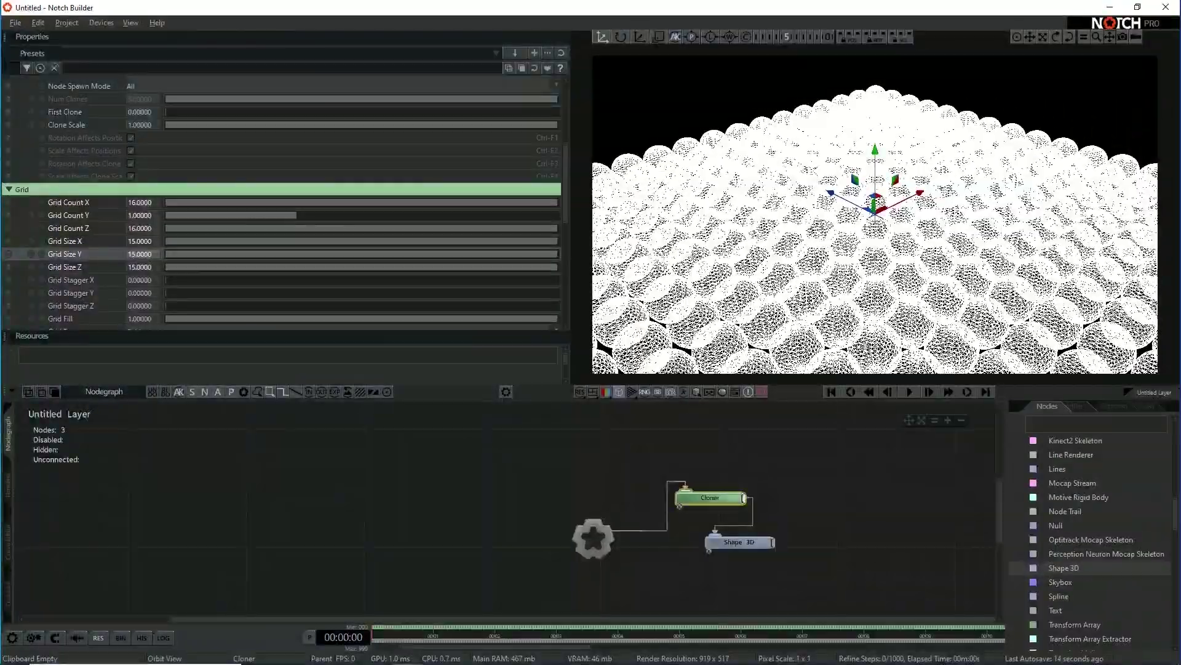
pyautogui.click(619, 392)
pyautogui.click(740, 542)
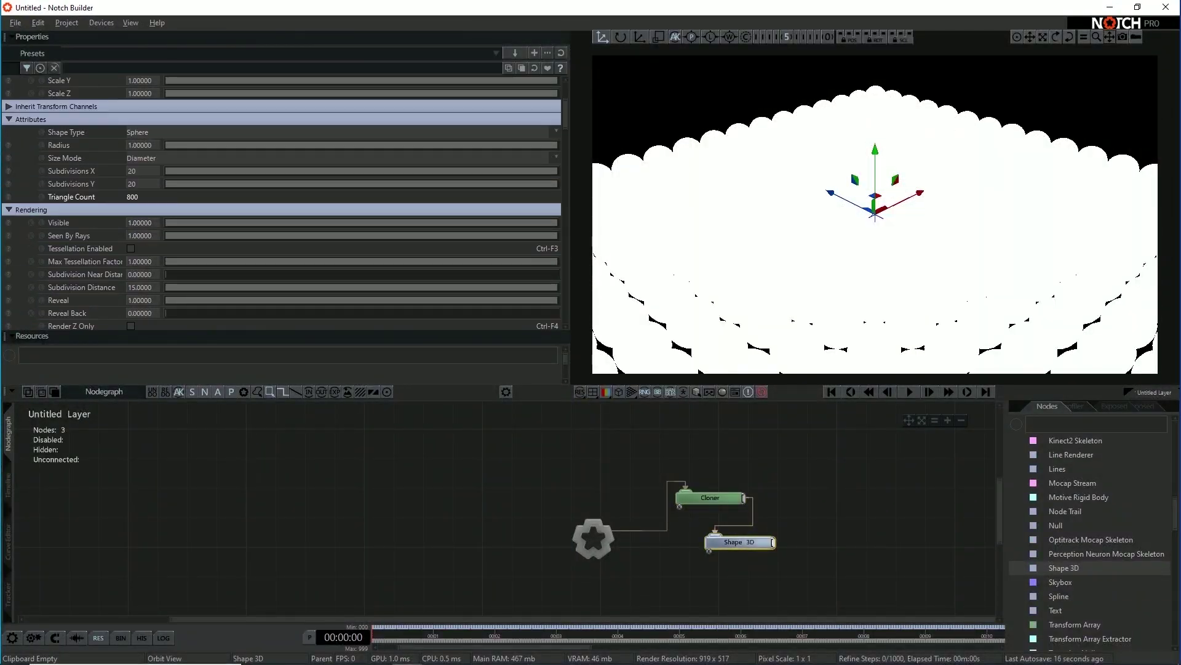
pyautogui.click(342, 131)
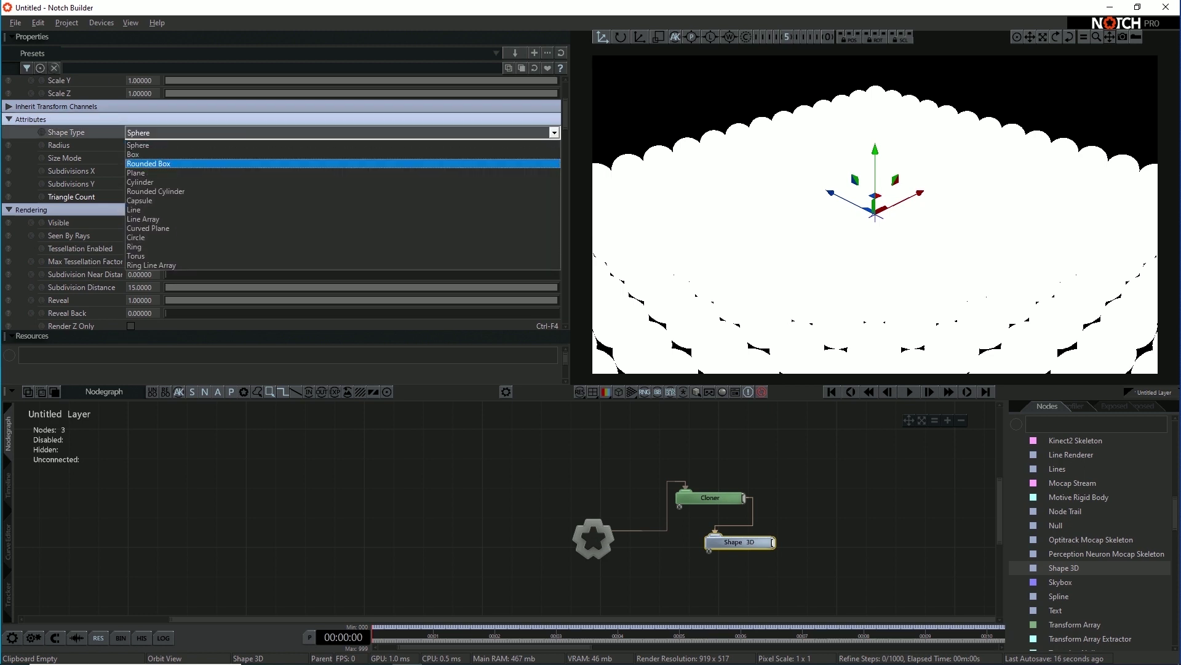
pyautogui.click(149, 164)
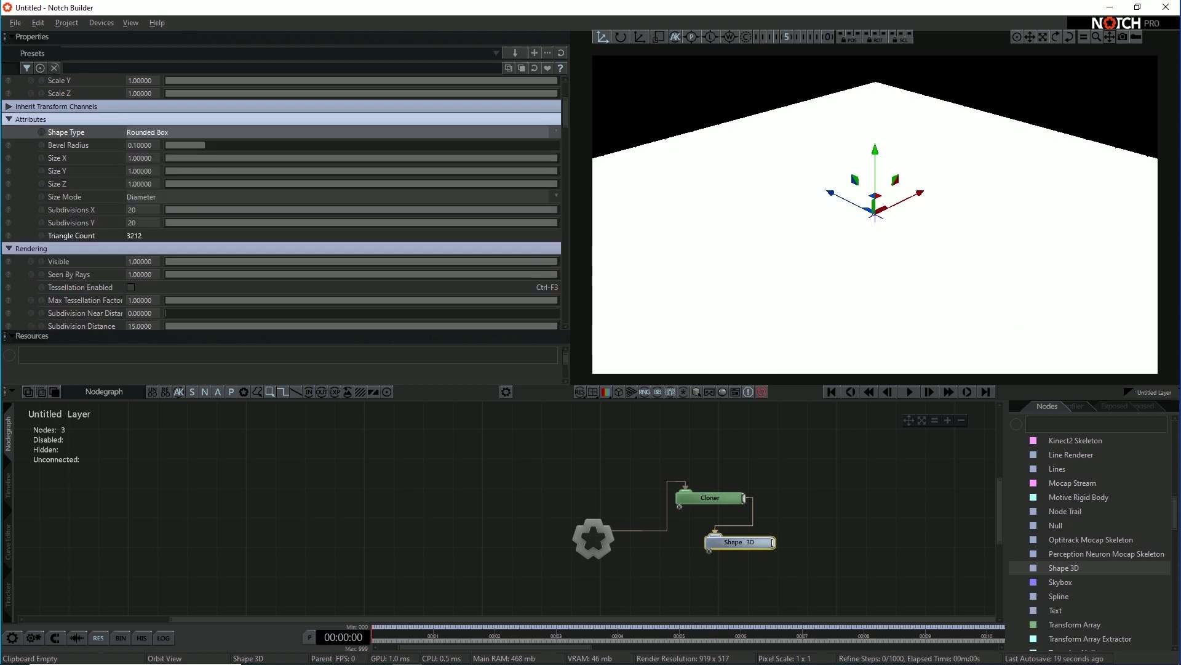
# Display surface normals in the viewport and set the rounded box's bevel radius to about 0.031
pyautogui.click(606, 392)
pyautogui.click(643, 424)
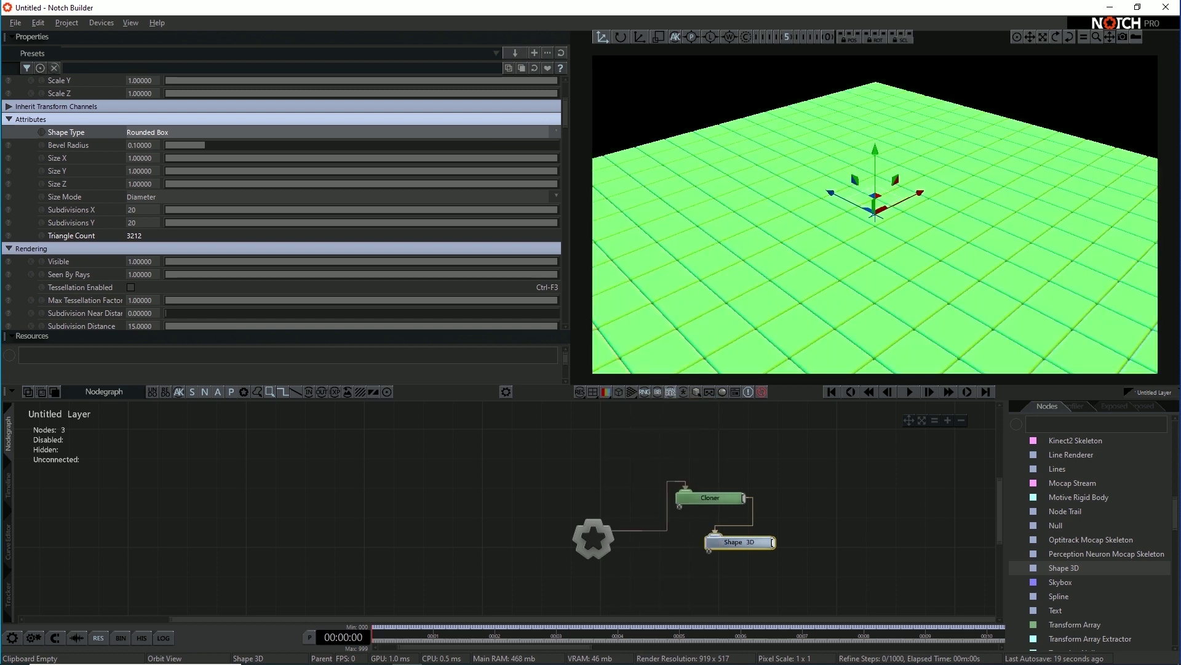
pyautogui.scroll(5, 875, 214)
pyautogui.moveTo(875, 214)
pyautogui.mouseDown(button='right')
pyautogui.moveTo(794, 212)
pyautogui.moveTo(875, 214)
pyautogui.mouseUp(button='right')
pyautogui.scroll(5, 875, 214)
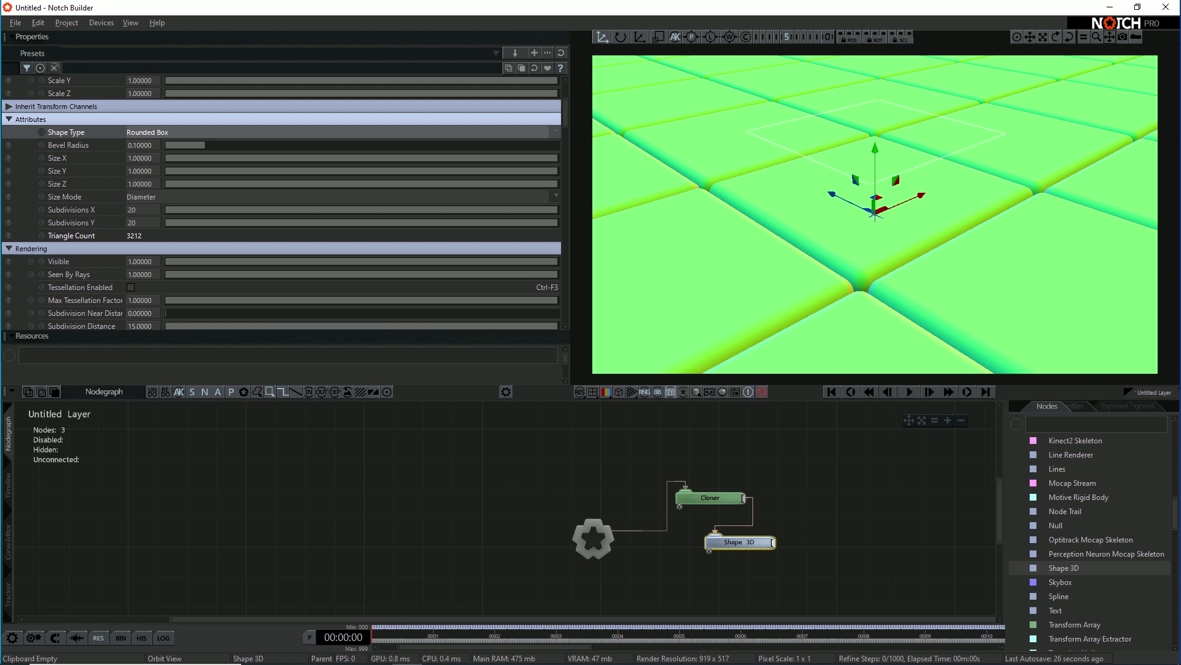
pyautogui.moveTo(205, 145); pyautogui.dragTo(178, 145)
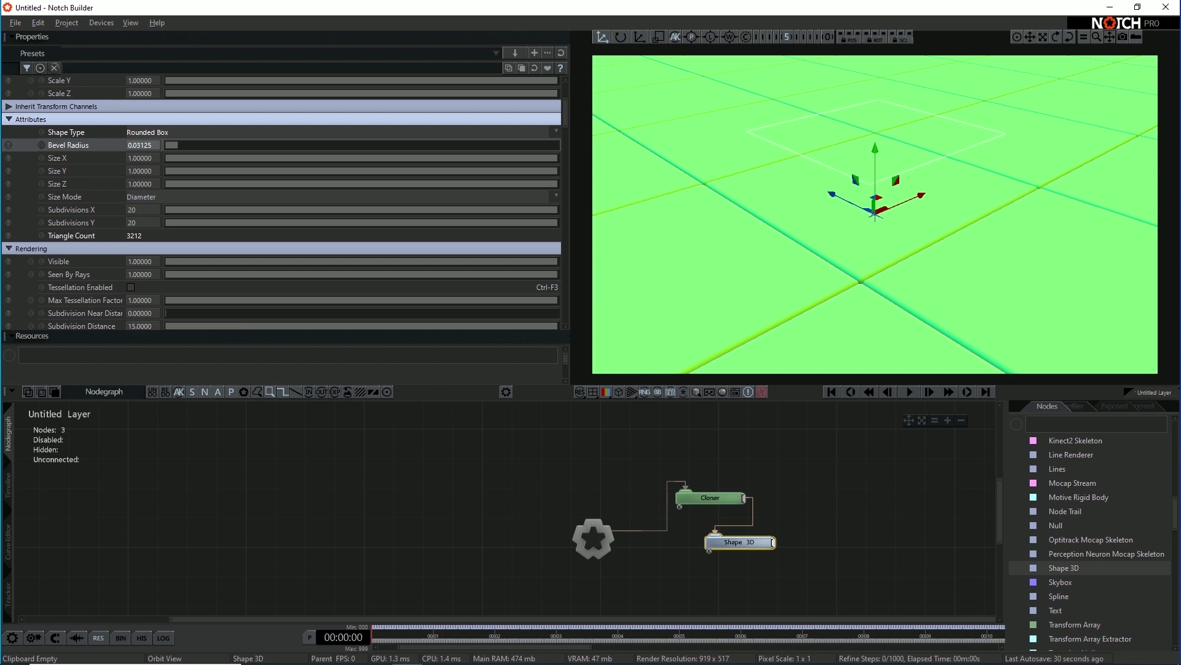
# Set the rounded box's X and Y subdivisions to 6 each
pyautogui.click(619, 392)
pyautogui.click(619, 392)
pyautogui.click(140, 210)
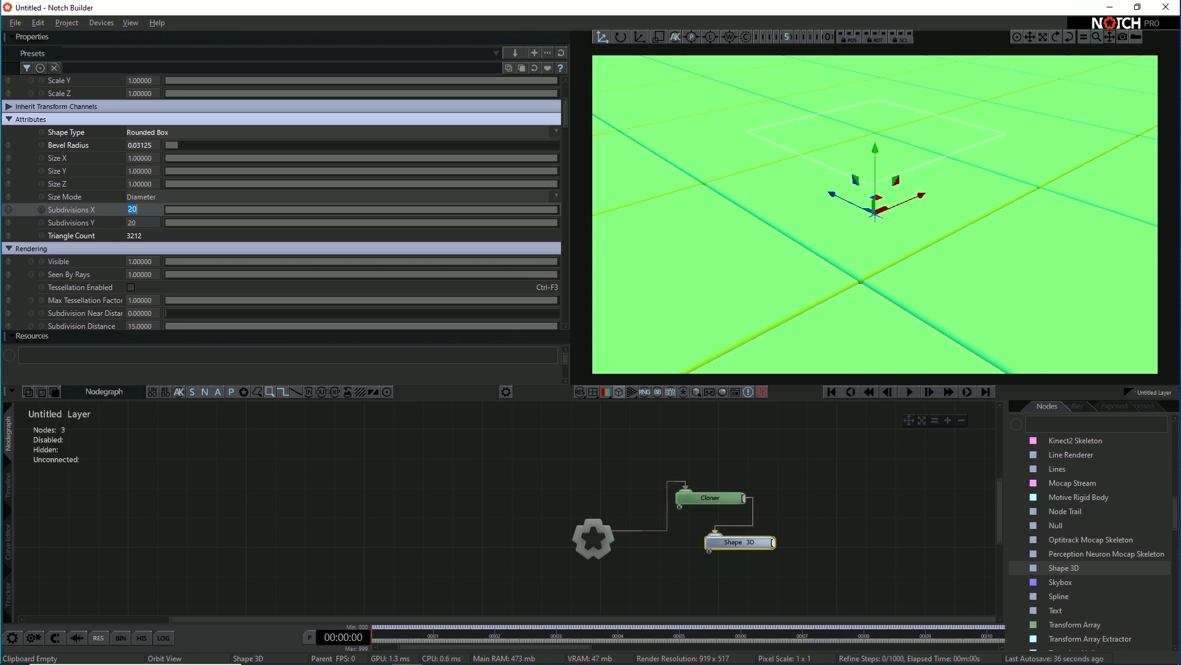
pyautogui.write('6')
pyautogui.press('Tab')
pyautogui.write('6')
pyautogui.press('Return')
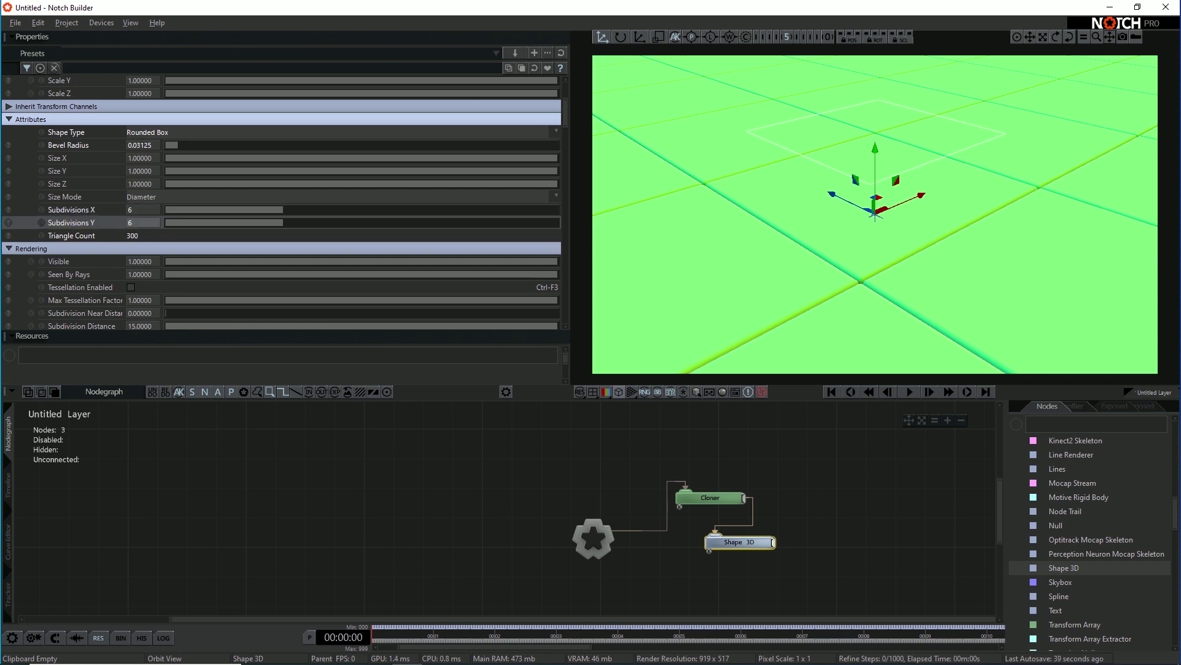
# Add a Randomise Effector node and connect it to the Cloner
pyautogui.scroll(-8, 875, 214)
pyautogui.moveTo(875, 214)
pyautogui.mouseDown(button='middle')
pyautogui.moveTo(813, 215)
pyautogui.moveTo(871, 215)
pyautogui.mouseUp(button='middle')
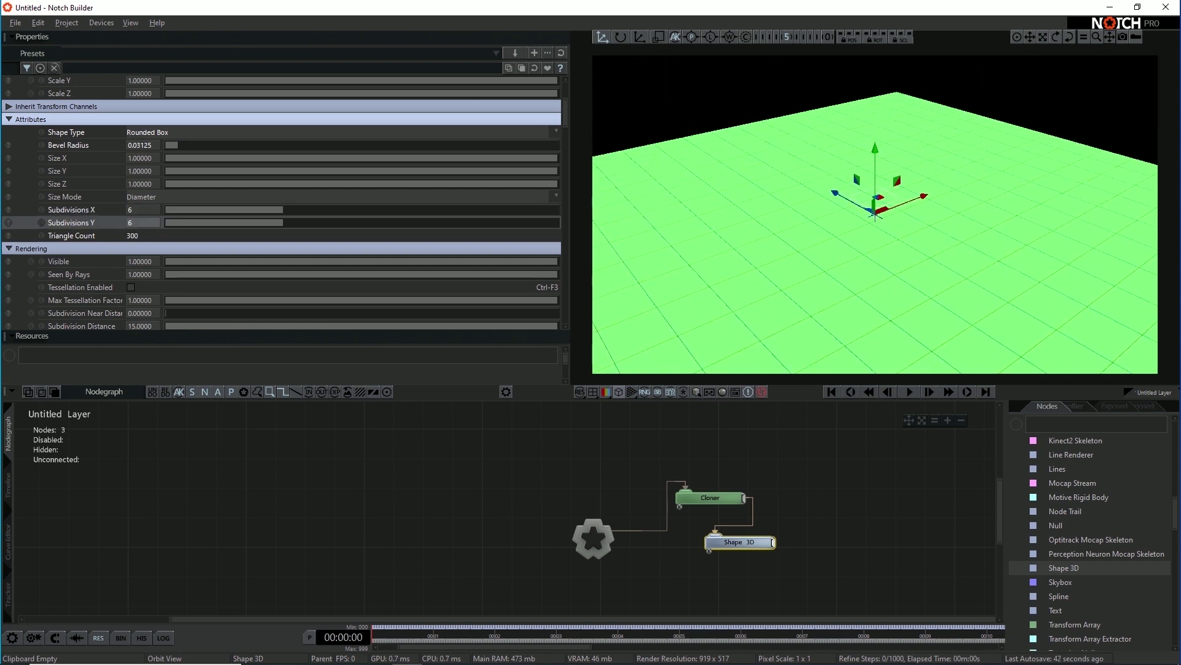
pyautogui.scroll(-3, 1118, 557)
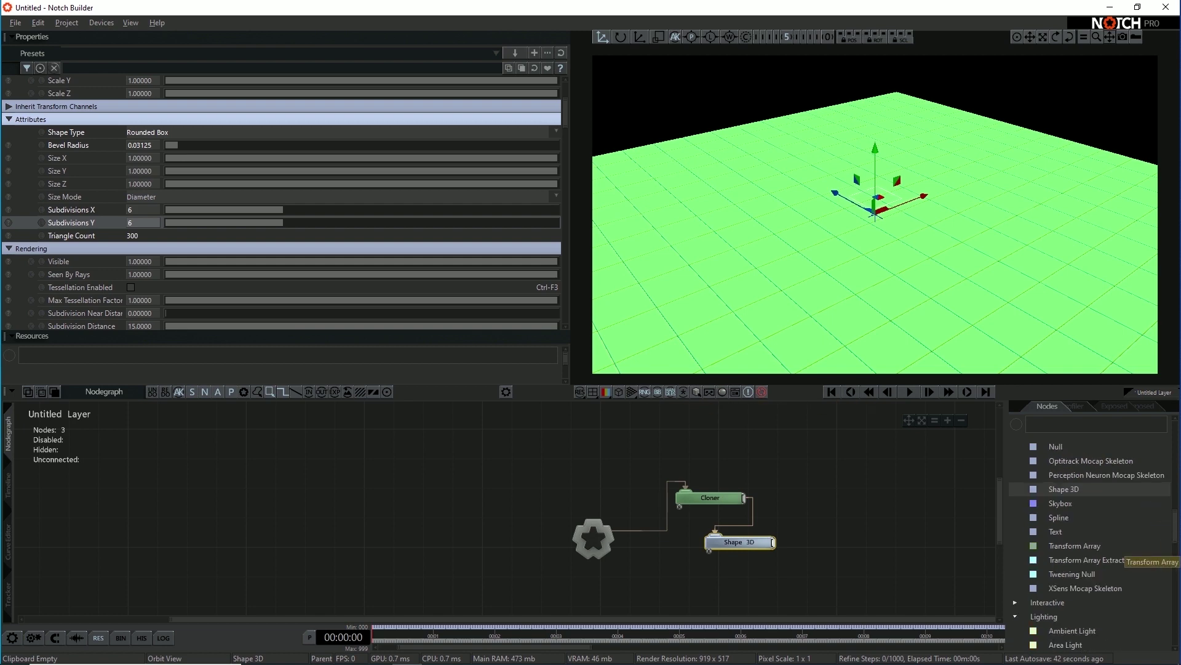
pyautogui.scroll(10, 1101, 529)
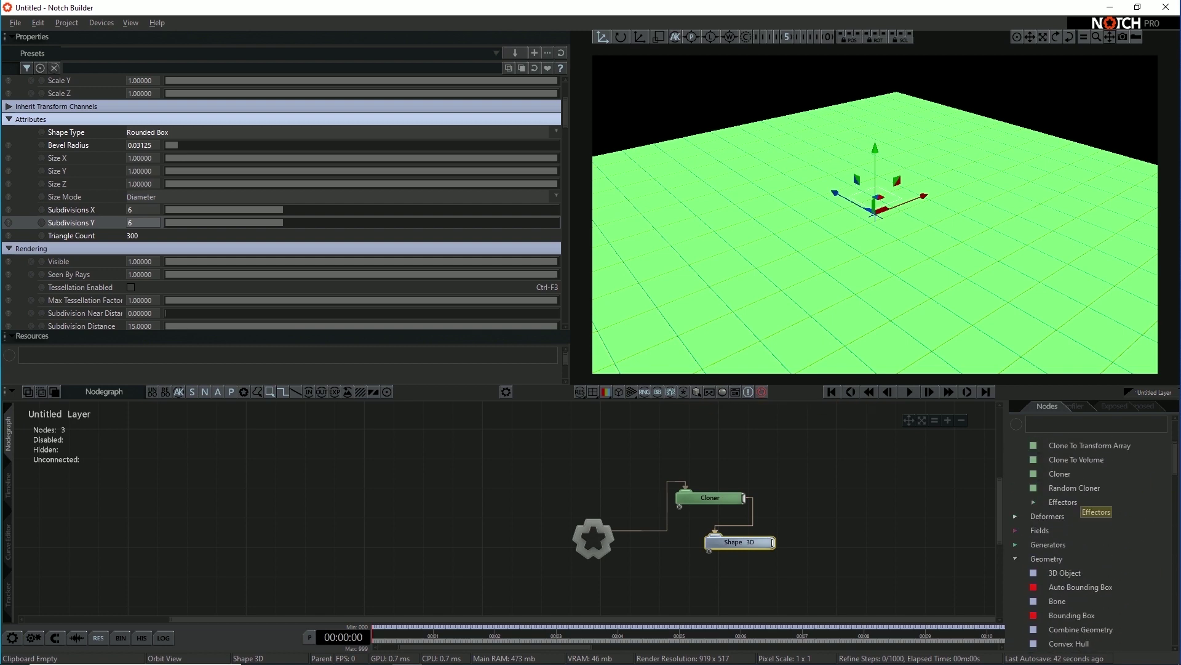
pyautogui.click(1076, 502)
pyautogui.scroll(-2, 1083, 511)
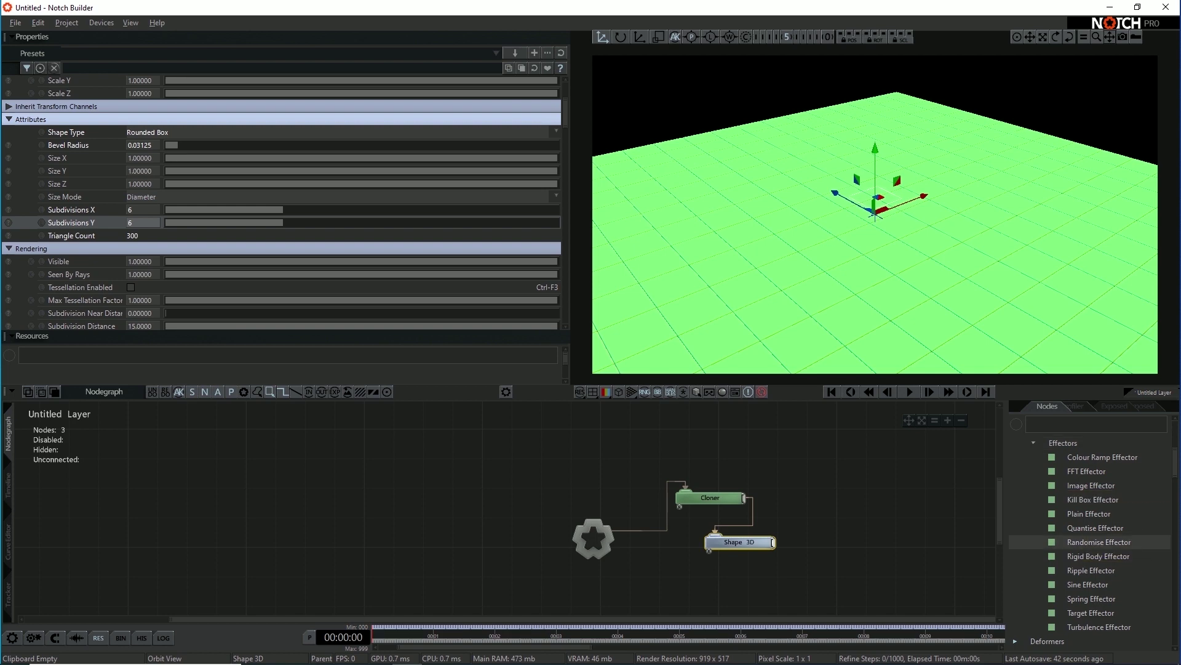
pyautogui.moveTo(1099, 542); pyautogui.dragTo(800, 486)
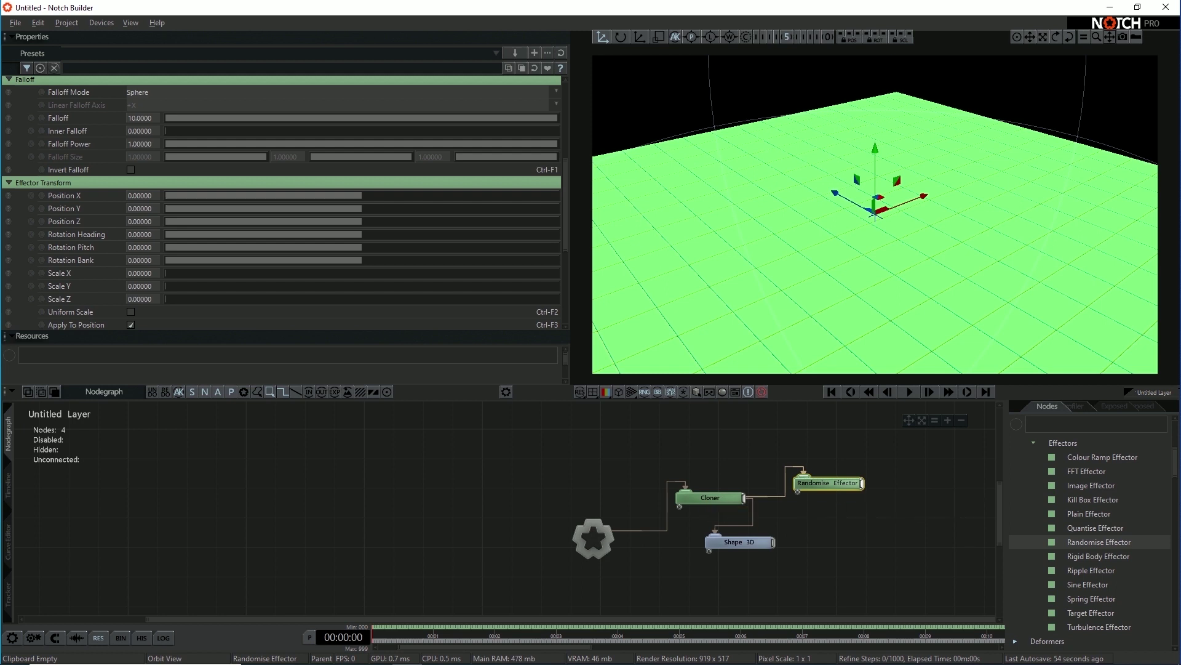
# Set the Randomise Effector's Scale Y to about 5.55 to vary the boxes' heights
pyautogui.scroll(-4, 284, 203)
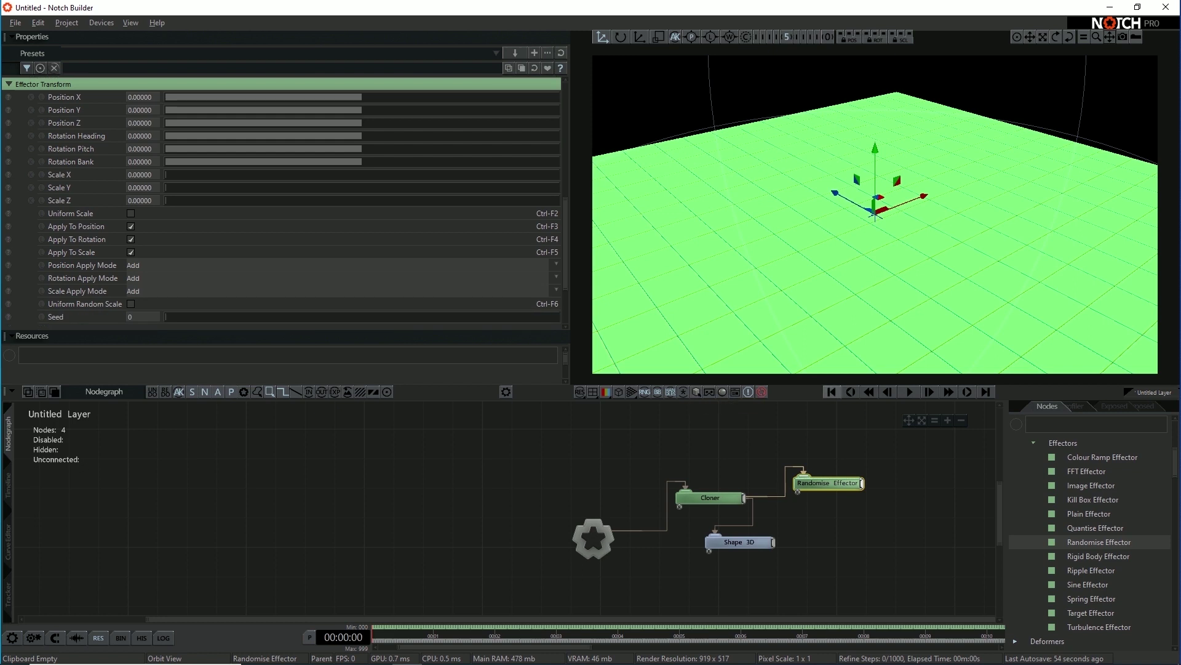
pyautogui.scroll(-3, 283, 203)
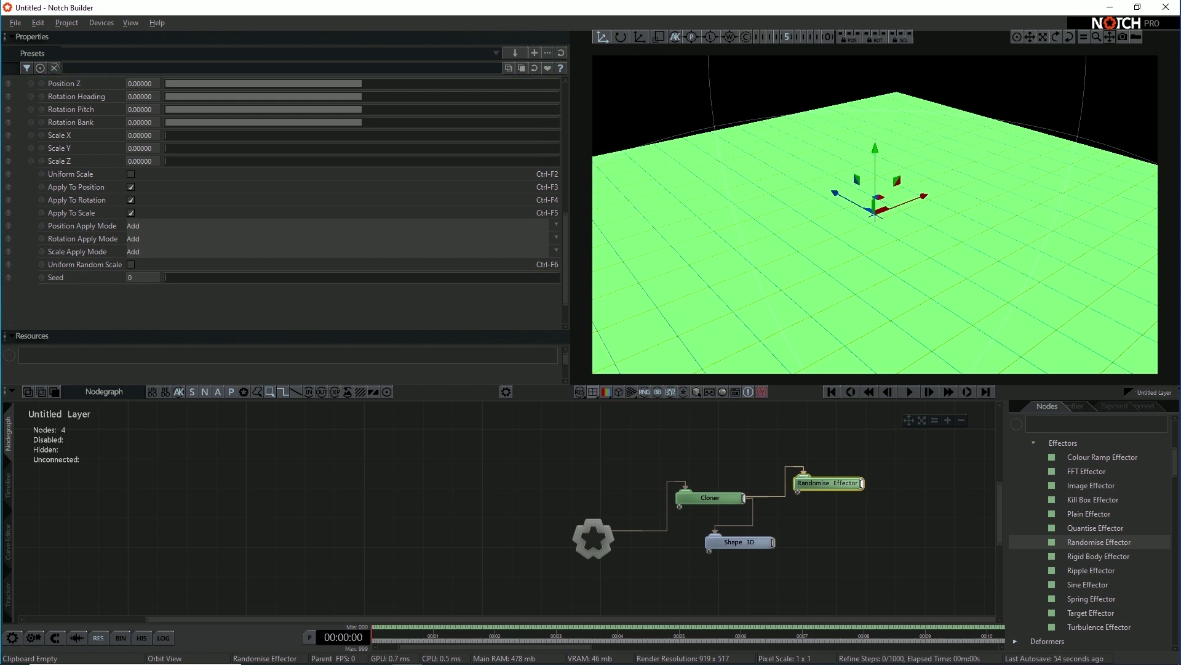
pyautogui.scroll(5, 283, 203)
pyautogui.moveTo(166, 207); pyautogui.dragTo(1179, 207)
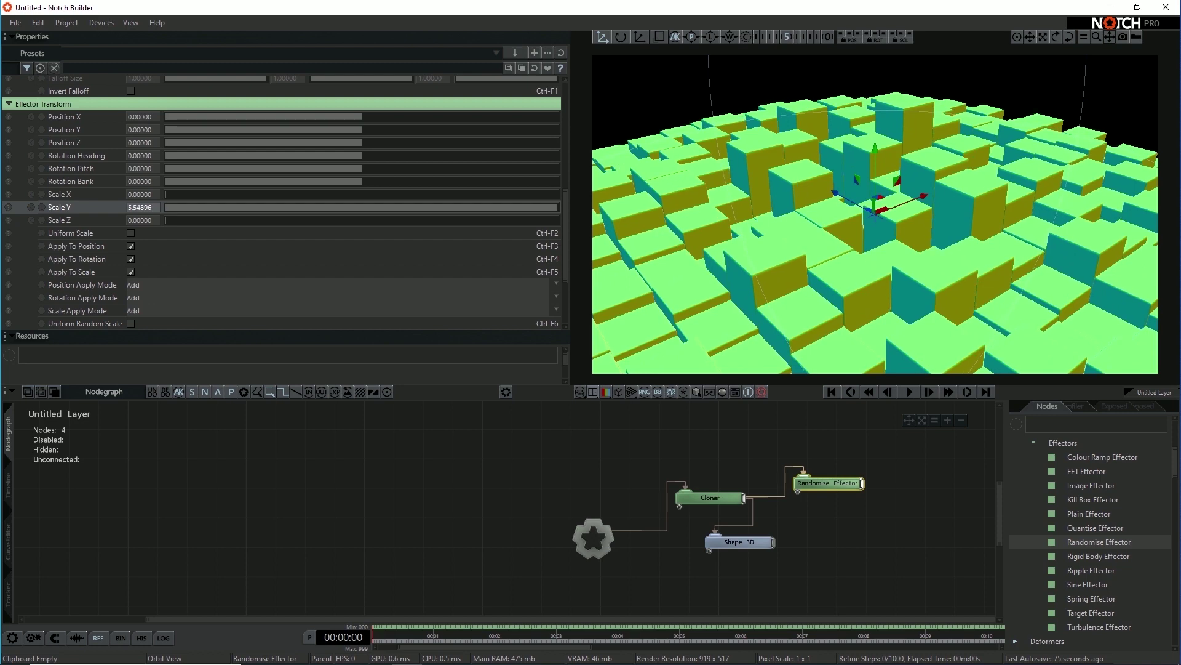
# Set the Randomise Effector's Scale Y to about 6.09, Falloff to about 5.05 and Falloff Power to about 1.30
pyautogui.moveTo(1178, 207); pyautogui.dragTo(1180, 207)
pyautogui.moveTo(875, 215)
pyautogui.mouseDown(button='middle')
pyautogui.moveTo(911, 264)
pyautogui.moveTo(900, 215)
pyautogui.mouseUp(button='middle')
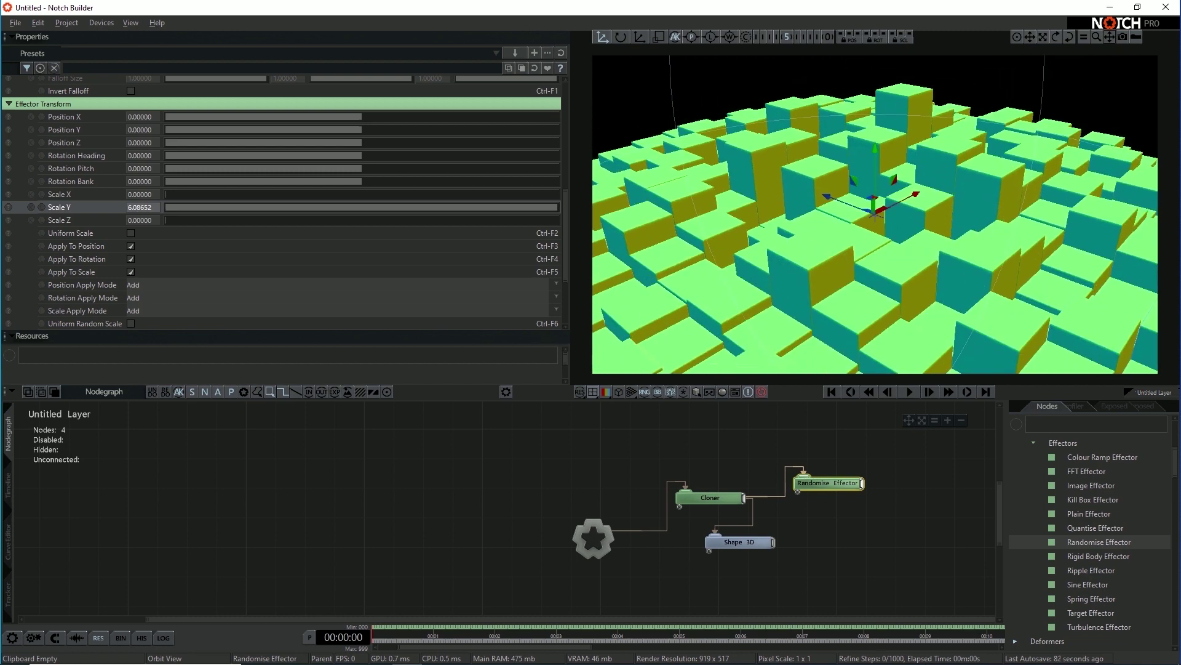
pyautogui.scroll(3, 281, 203)
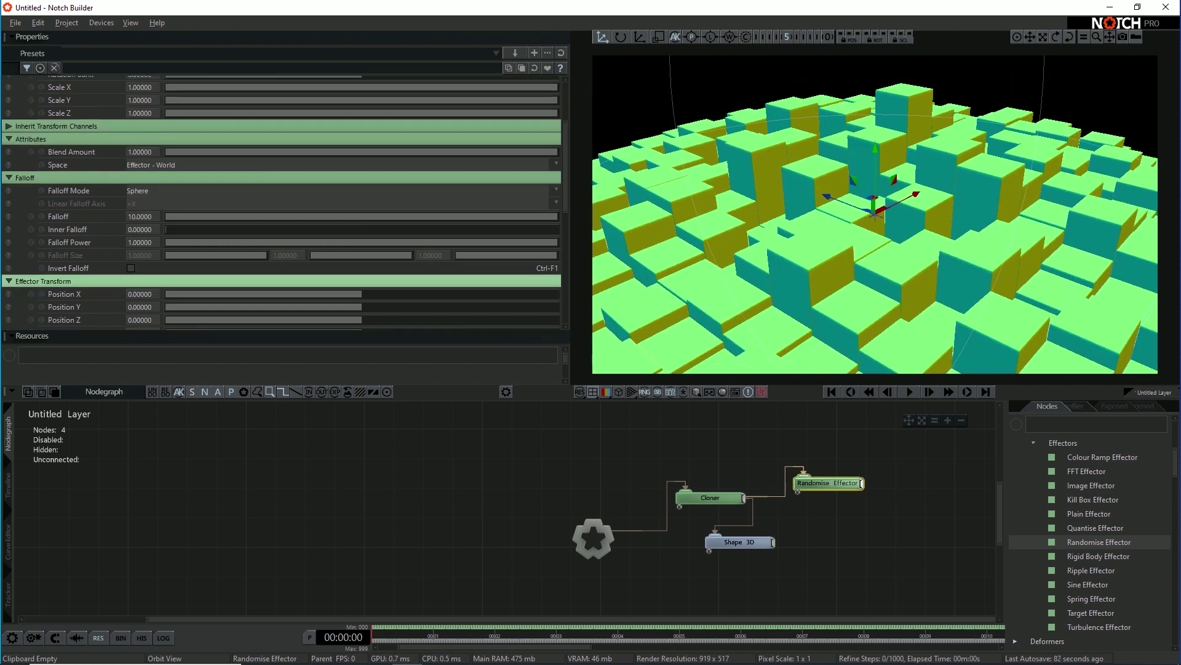
pyautogui.moveTo(437, 216); pyautogui.dragTo(483, 242)
pyautogui.moveTo(923, 228); pyautogui.dragTo(892, 209, button='right')
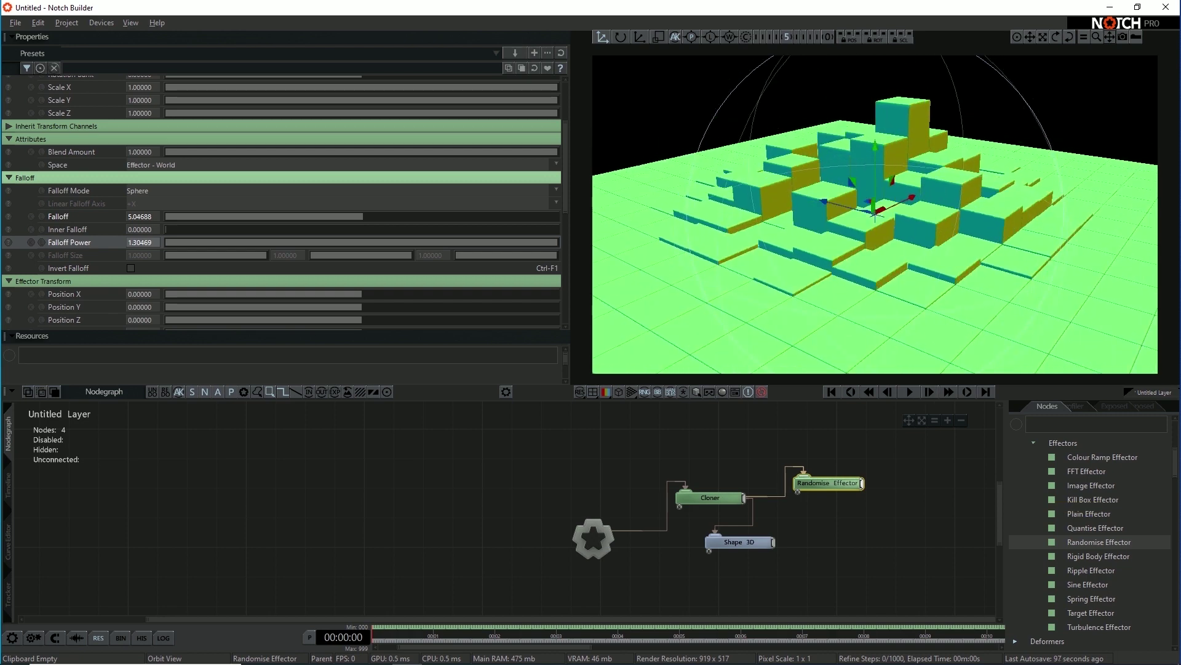
# Switch the viewport from surface normals back to the default shading
pyautogui.scroll(2, 1089, 470)
pyautogui.click(1064, 482)
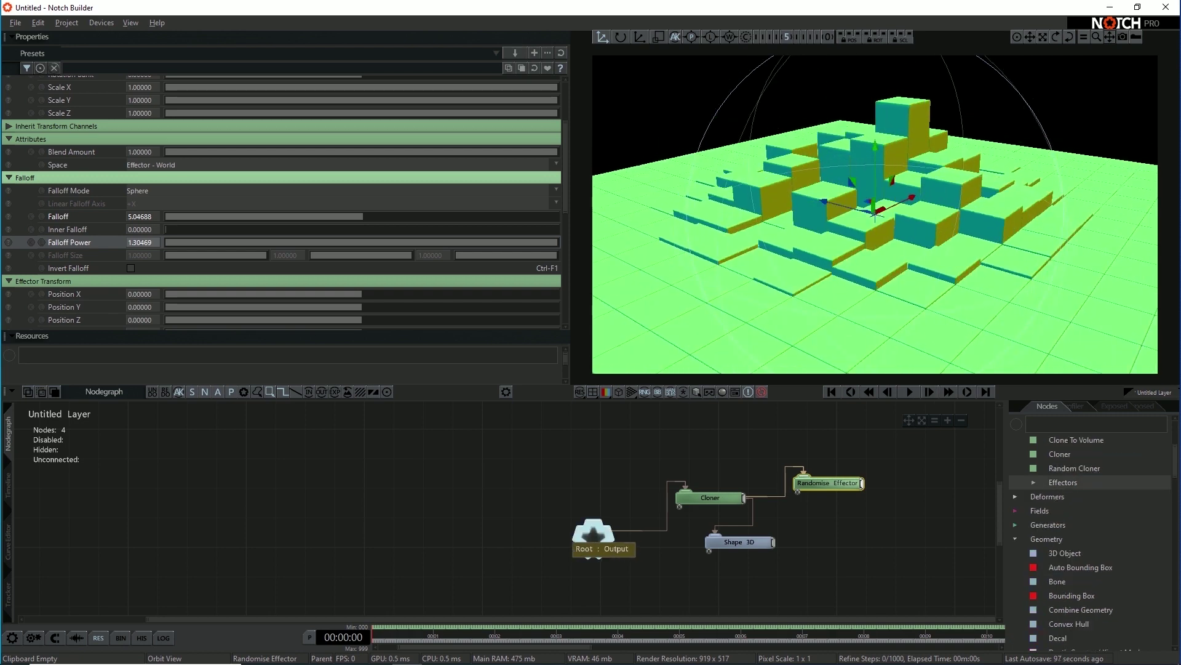
pyautogui.click(606, 392)
pyautogui.click(634, 401)
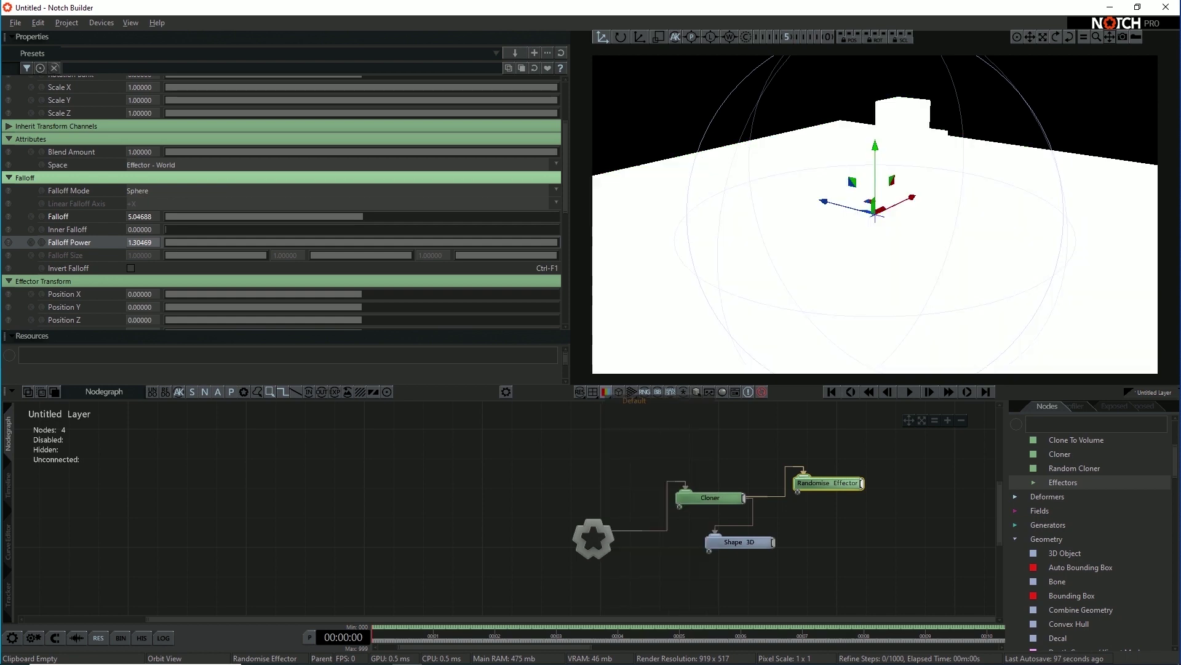
# Enable Deferred Rendering, High Dynamic Range and Linear-Space Lighting on the Root node
pyautogui.click(595, 541)
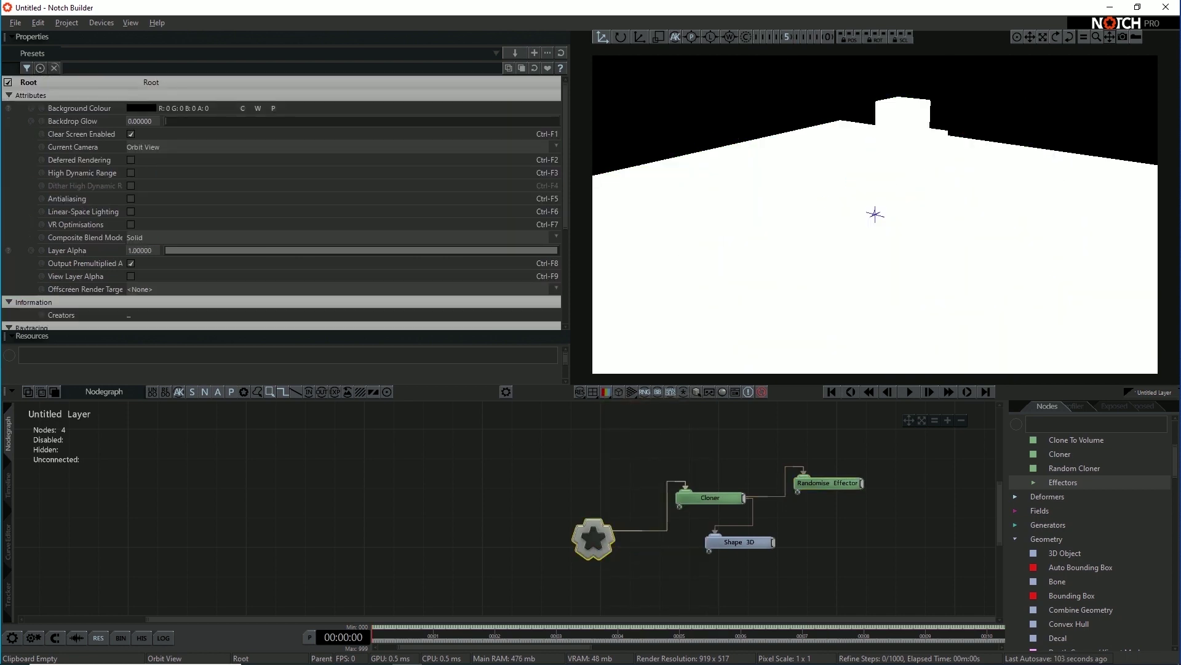
pyautogui.scroll(6, 1044, 459)
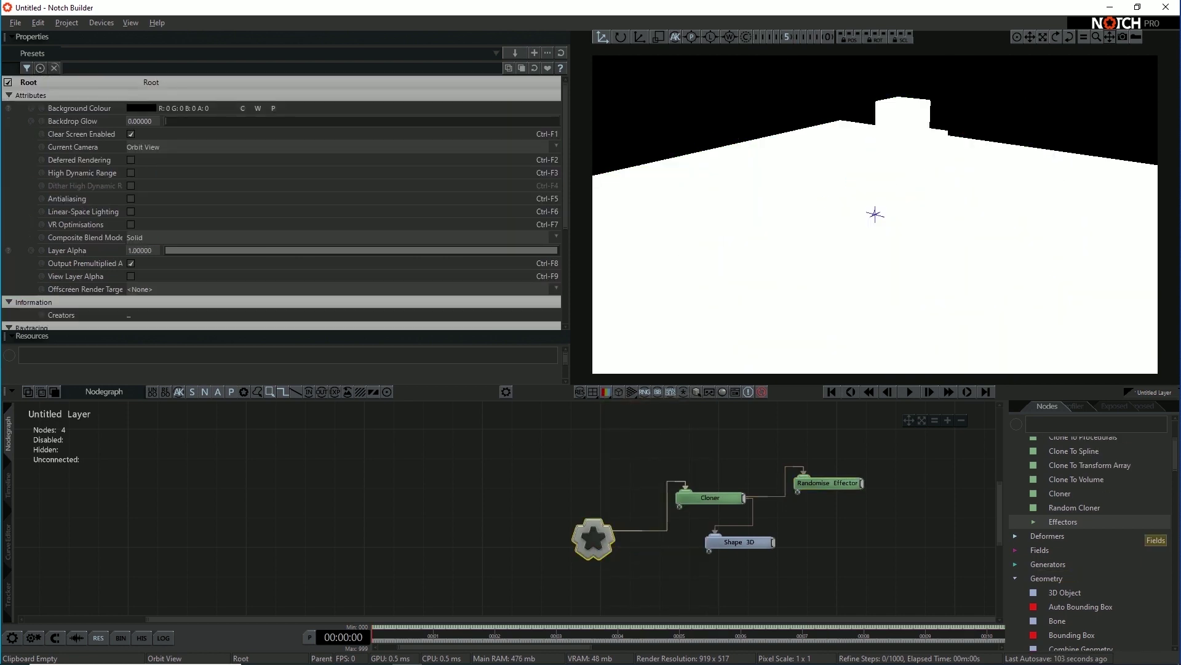
pyautogui.click(1044, 458)
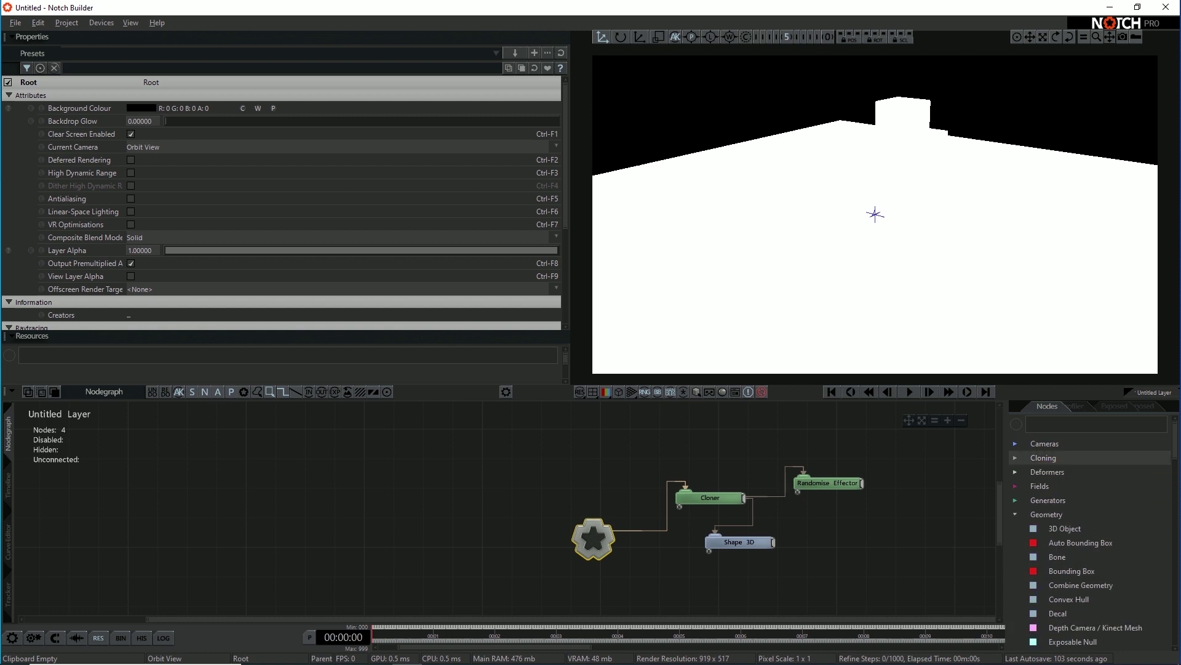
pyautogui.hotkey('ctrl', 'F2')
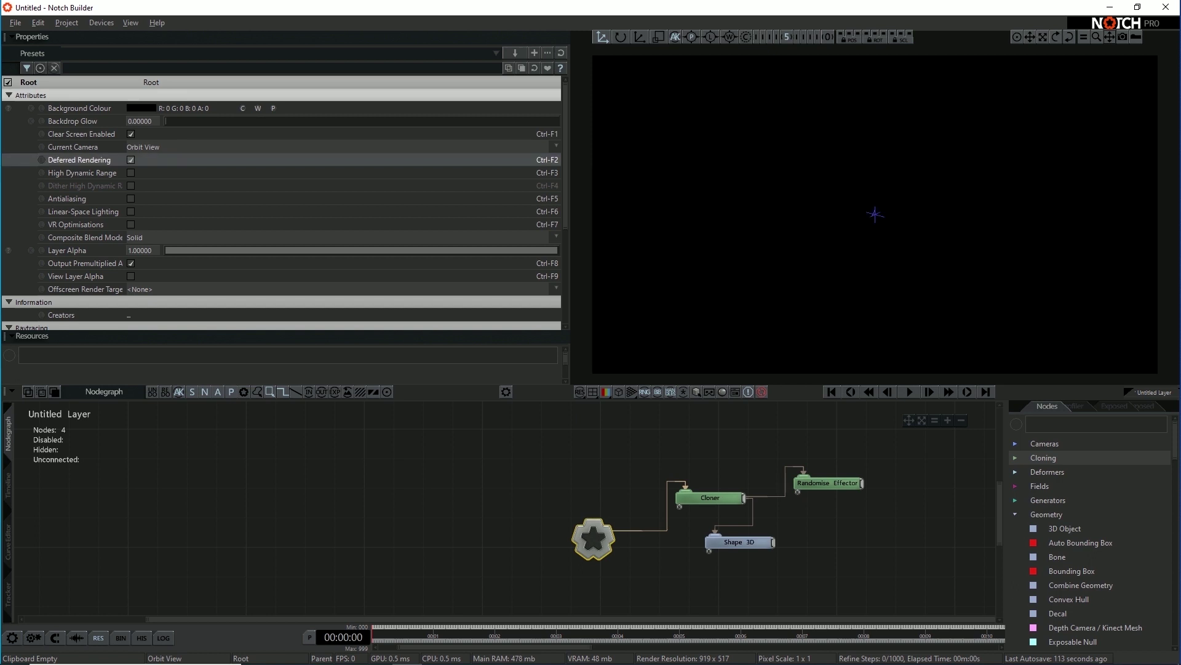
pyautogui.hotkey('ctrl', 'F3')
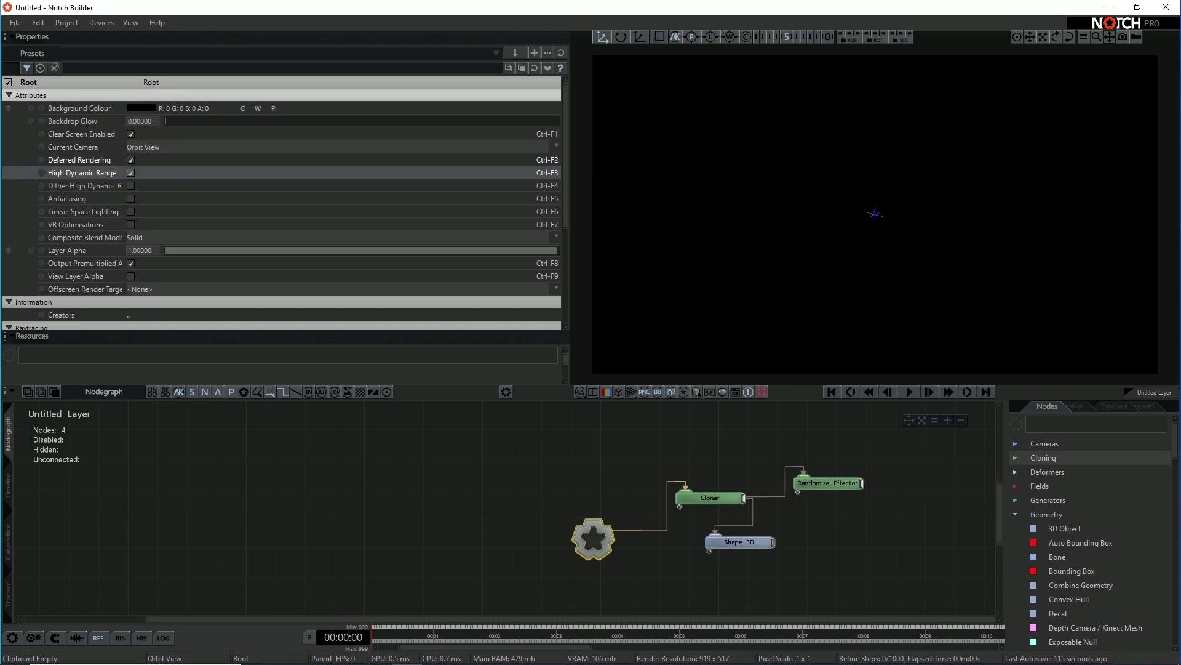
pyautogui.hotkey('ctrl', 'F6')
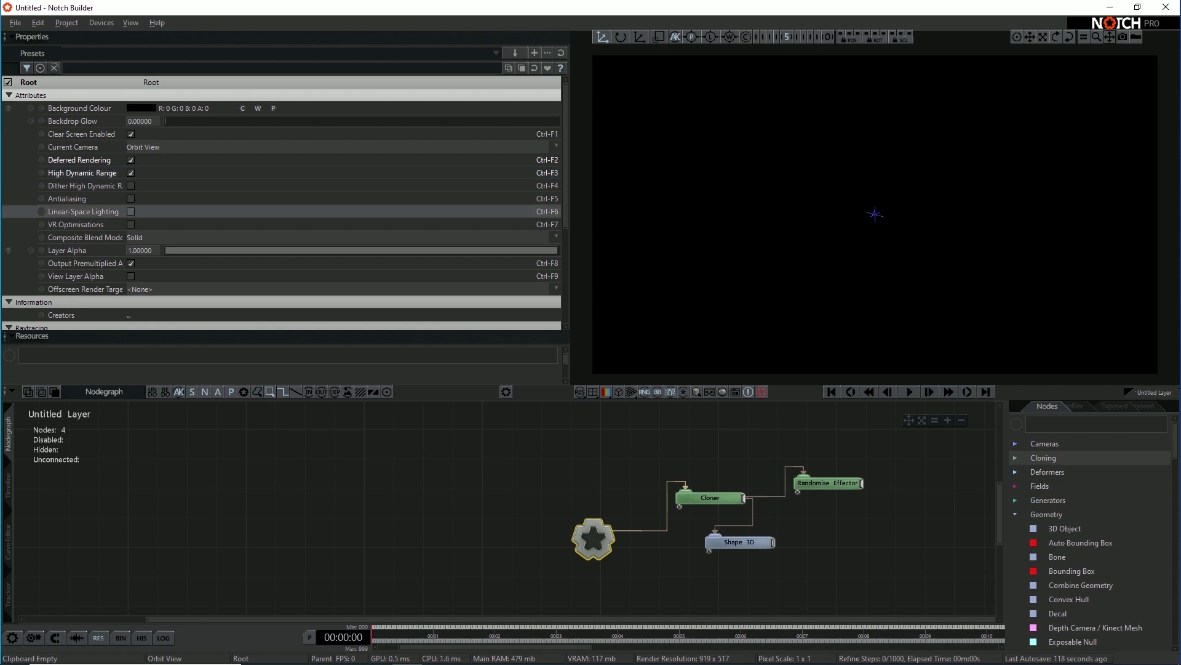
# Add an Area Light node and set its falloff mode to Inv-Squared Distance (Physical)
pyautogui.scroll(-2, 1046, 457)
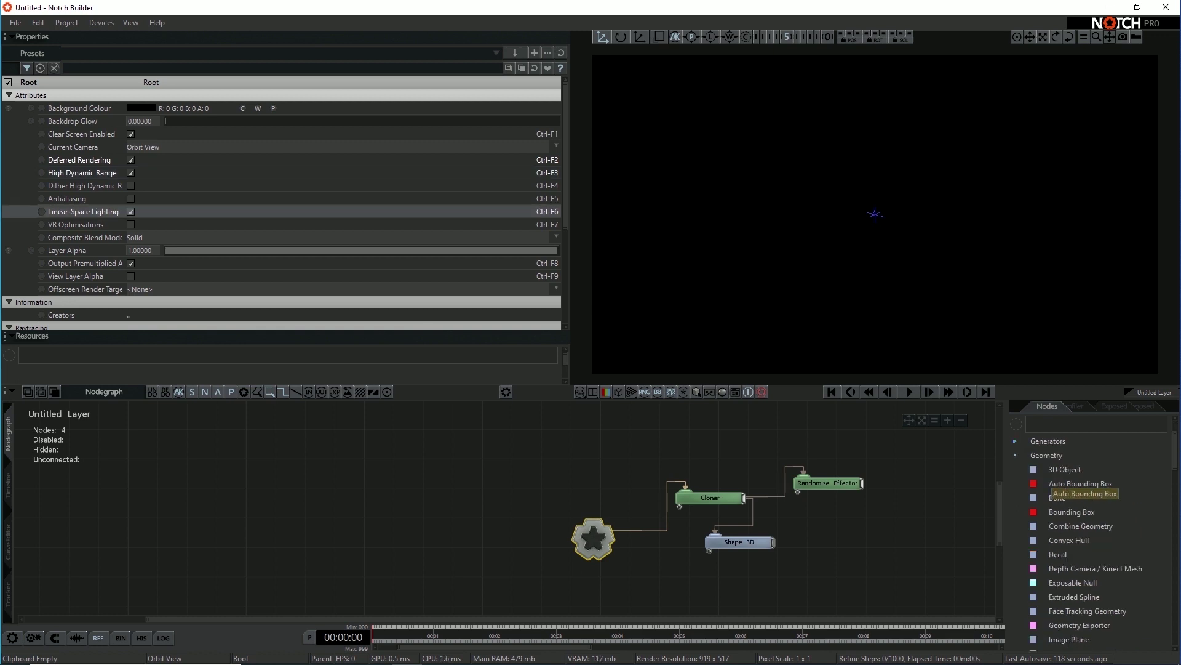
pyautogui.click(1046, 456)
pyautogui.scroll(-1, 1099, 471)
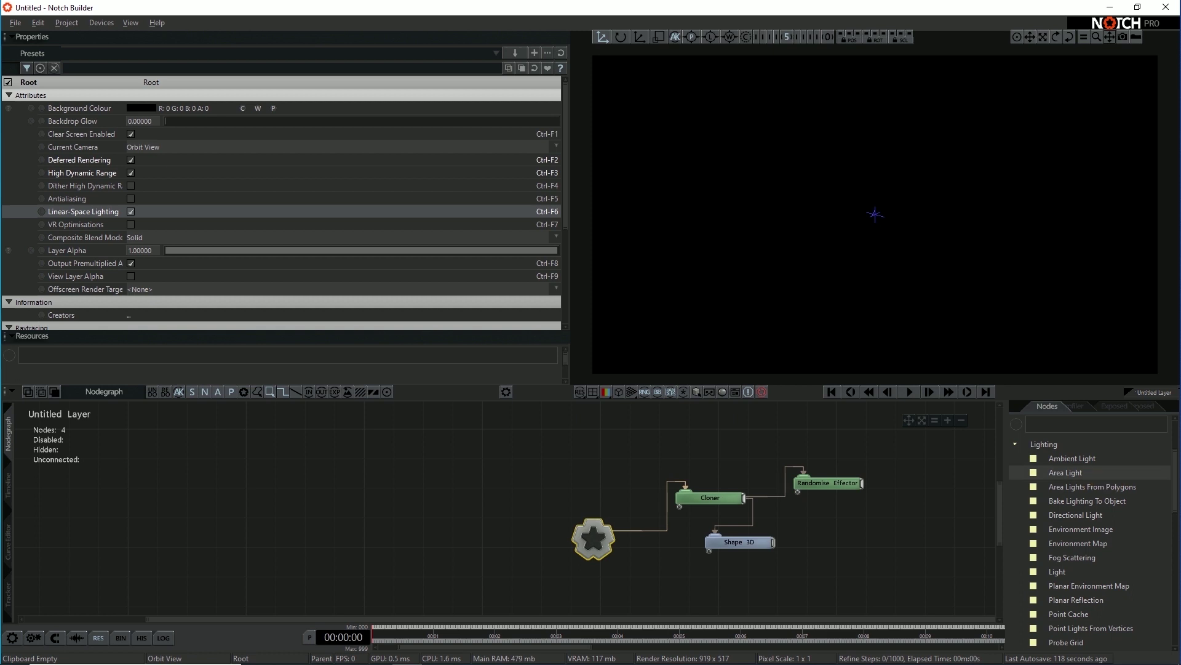
pyautogui.moveTo(1066, 471); pyautogui.dragTo(533, 467)
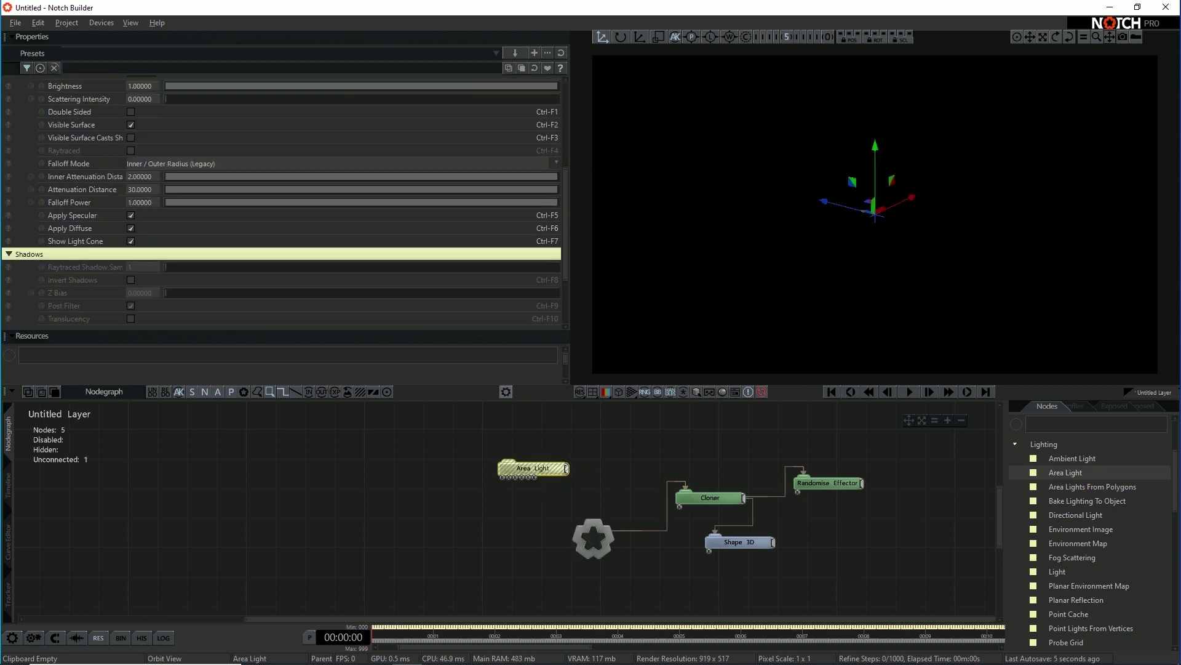
pyautogui.click(337, 164)
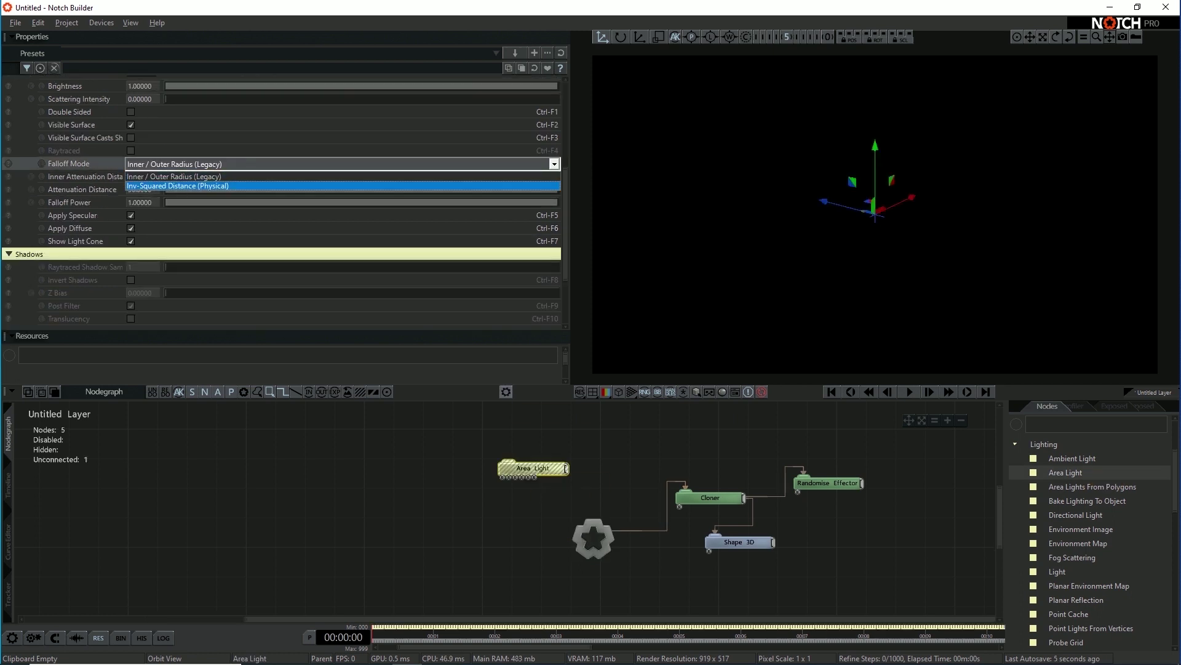
pyautogui.click(337, 186)
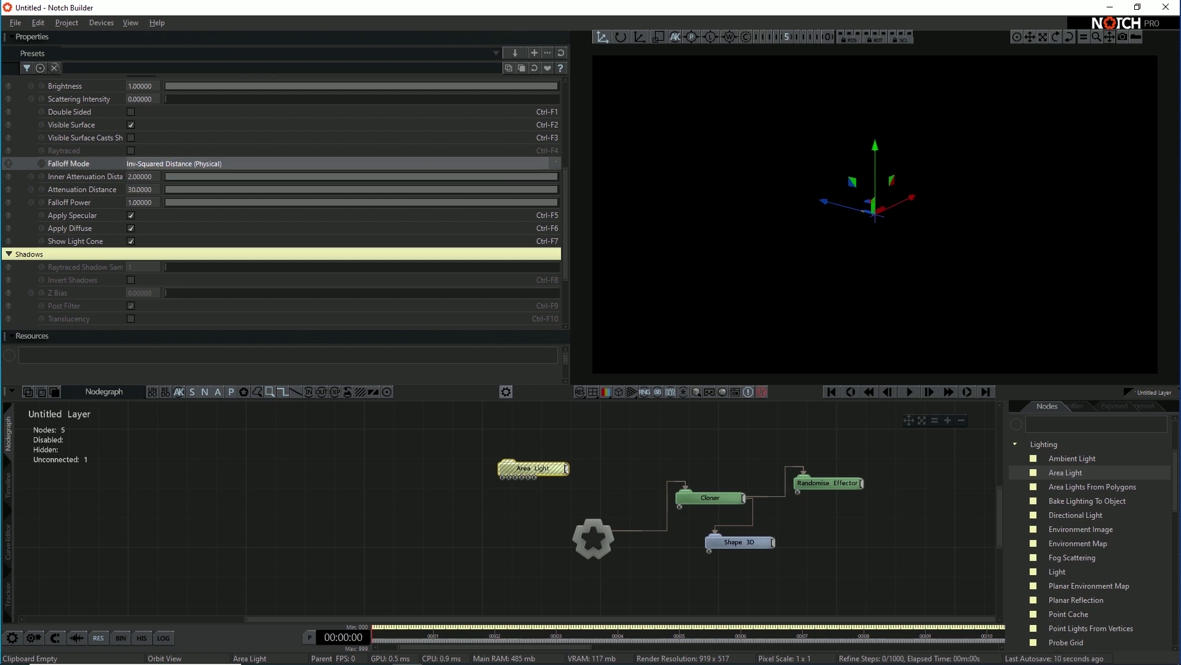
pyautogui.scroll(3, 281, 203)
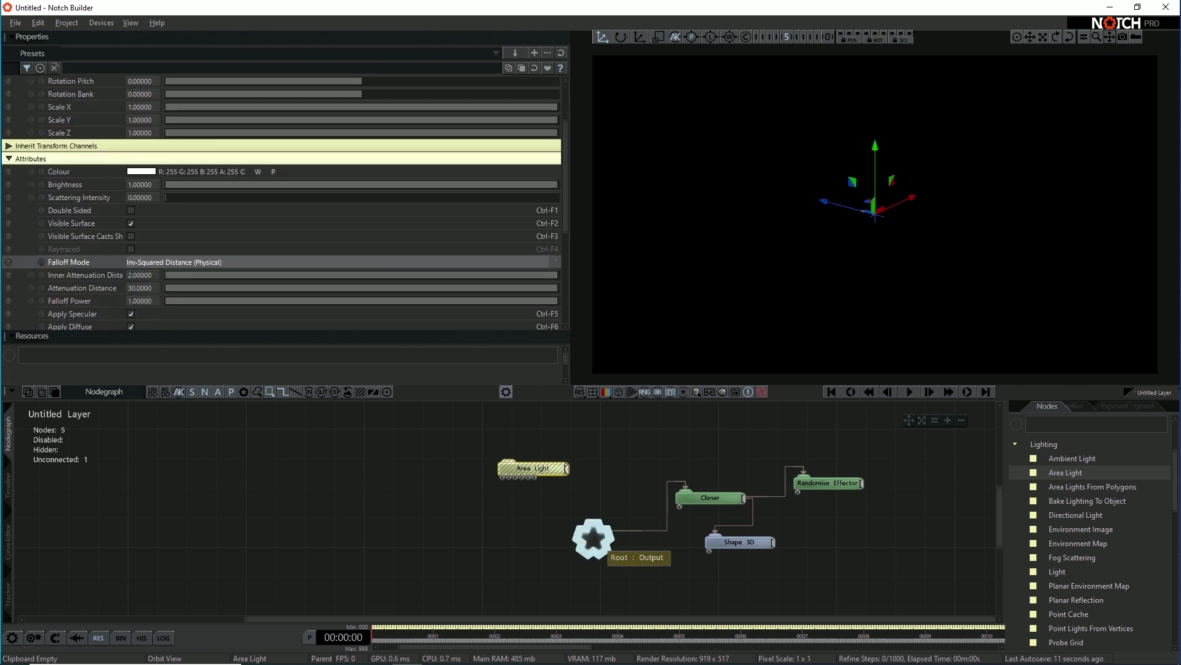
# Connect the Area Light to the Root and move it above the grid's edge, at about Y 2.24 and Z -8.69
pyautogui.moveTo(557, 468); pyautogui.dragTo(505, 483)
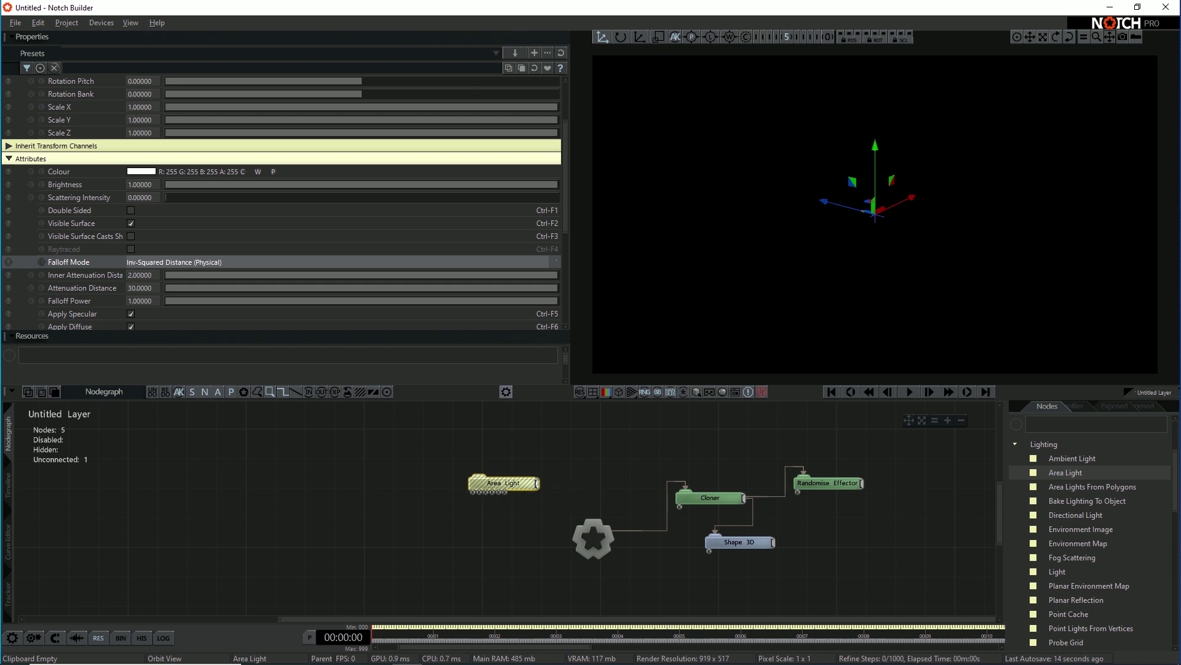
pyautogui.moveTo(593, 538); pyautogui.dragTo(479, 482)
pyautogui.moveTo(738, 233); pyautogui.dragTo(824, 234, button='right')
pyautogui.moveTo(828, 197); pyautogui.dragTo(1001, 258)
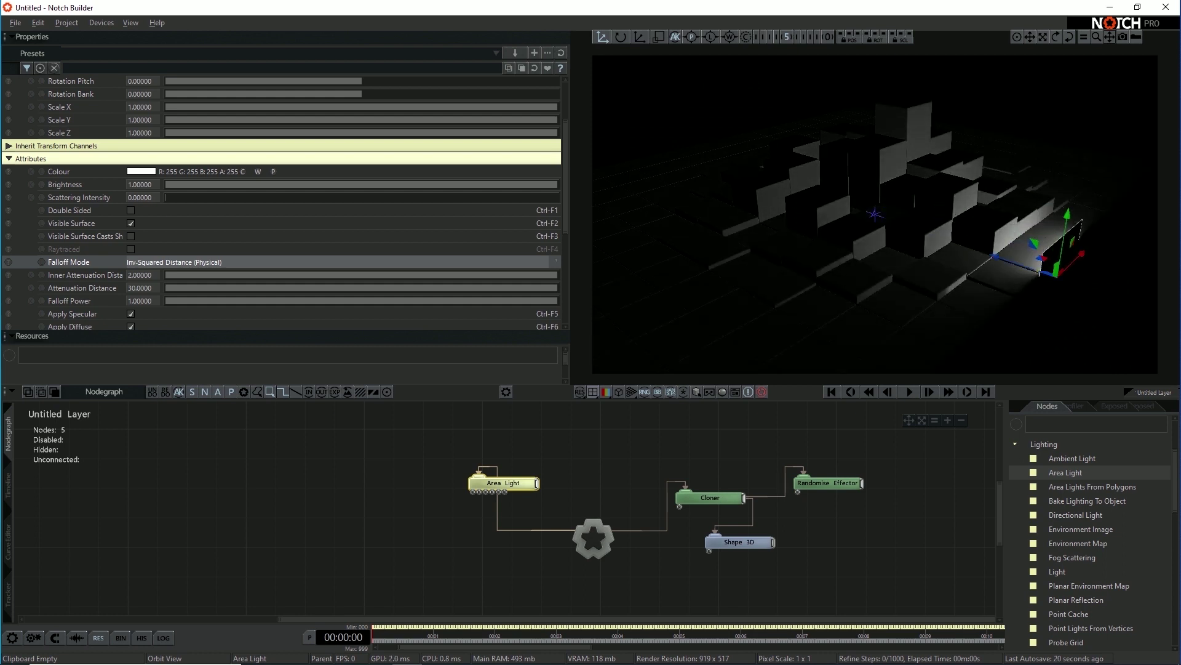
pyautogui.moveTo(1002, 258); pyautogui.dragTo(1021, 246, button='right')
pyautogui.moveTo(1081, 193); pyautogui.dragTo(1101, 99)
pyautogui.moveTo(1009, 184); pyautogui.dragTo(1095, 206, button='right')
pyautogui.moveTo(1095, 206); pyautogui.dragTo(1034, 206, button='middle')
pyautogui.moveTo(1033, 206); pyautogui.dragTo(1009, 203, button='right')
pyautogui.moveTo(978, 92); pyautogui.dragTo(1072, 112)
pyautogui.scroll(-2, 1070, 117)
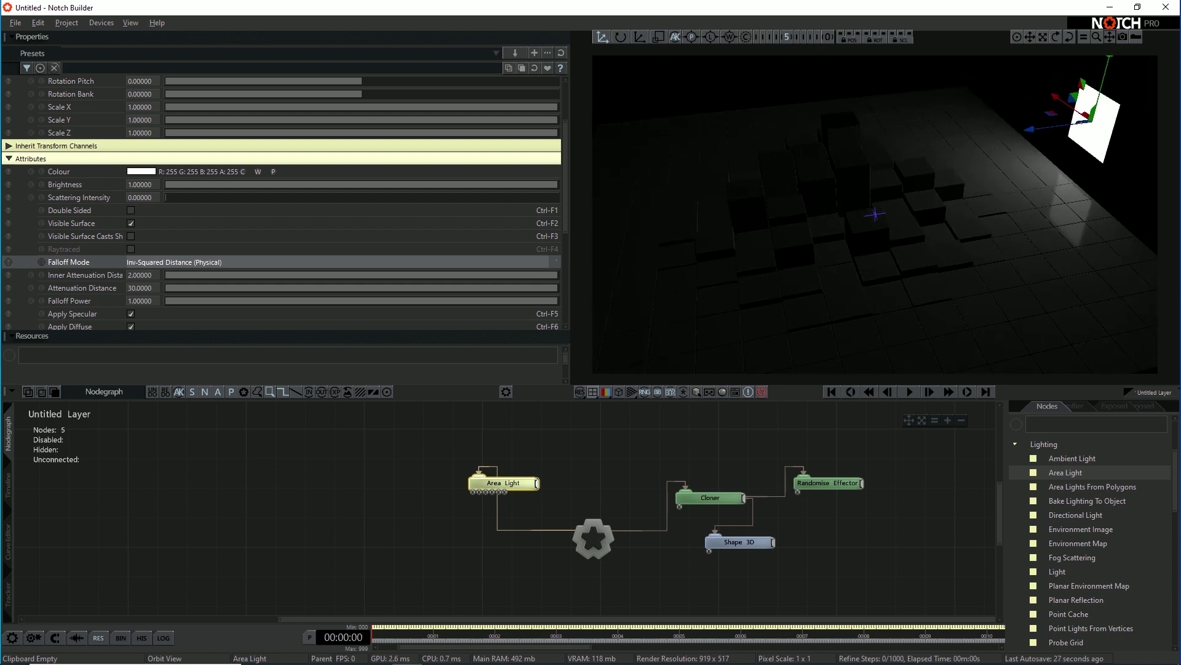
# Set the Area Light's Position X to 0 and Position Y to 4.5
pyautogui.scroll(3, 283, 262)
pyautogui.click(142, 107)
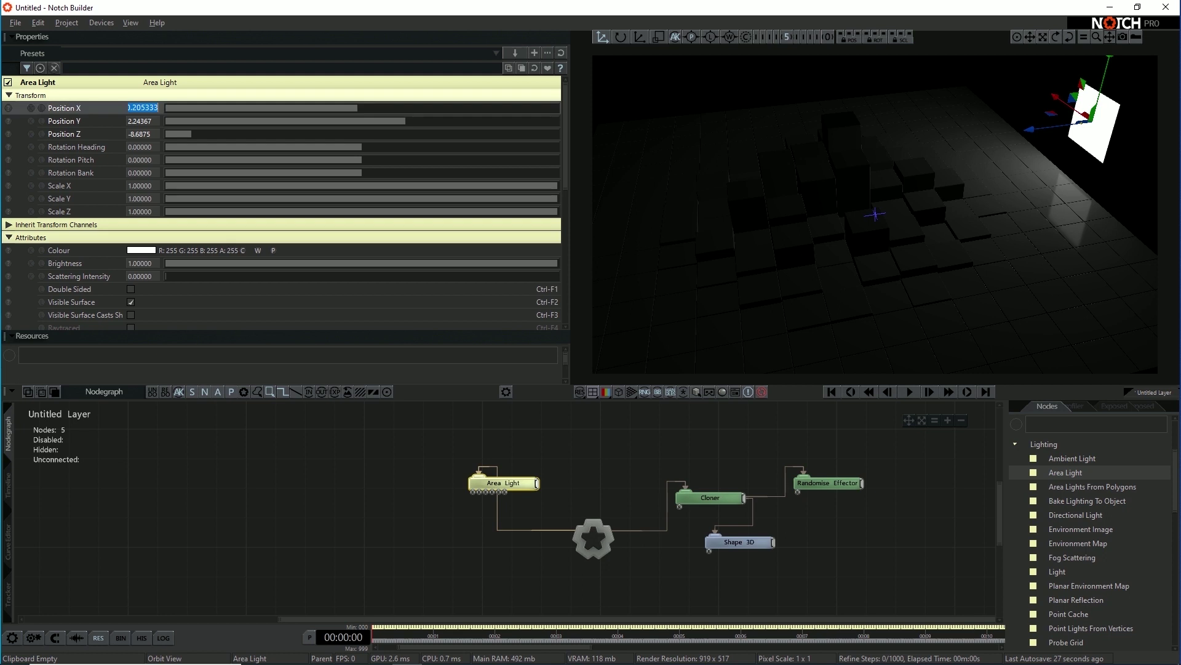
pyautogui.write('0')
pyautogui.press('Return')
pyautogui.click(141, 121)
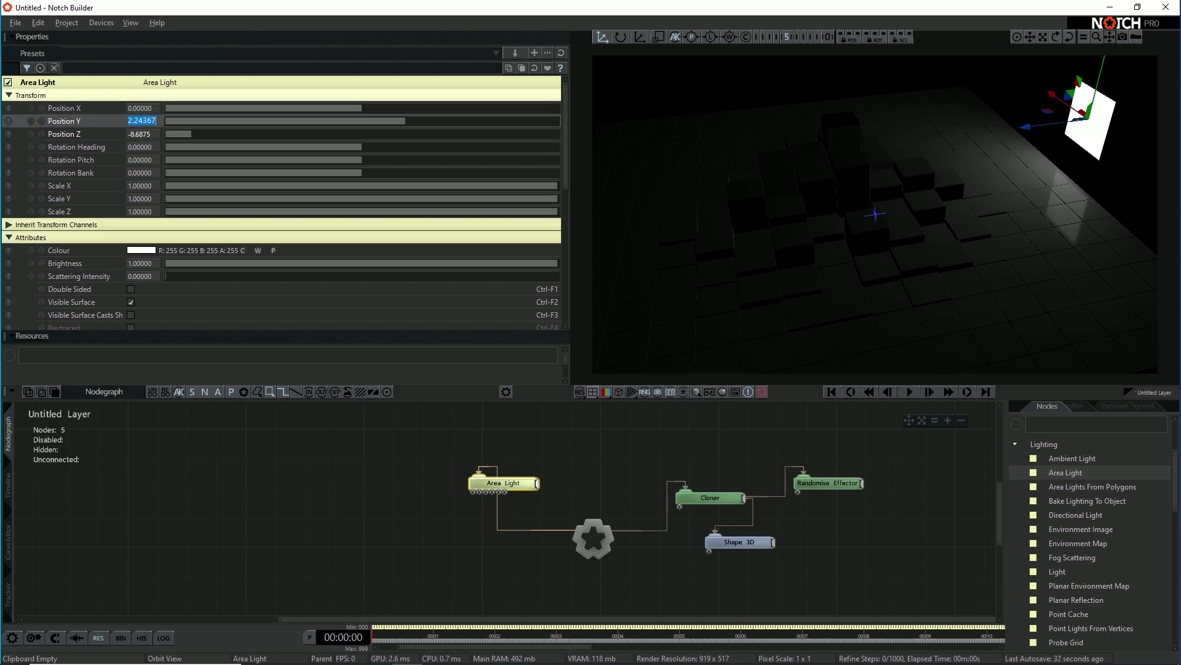
pyautogui.write('4.5')
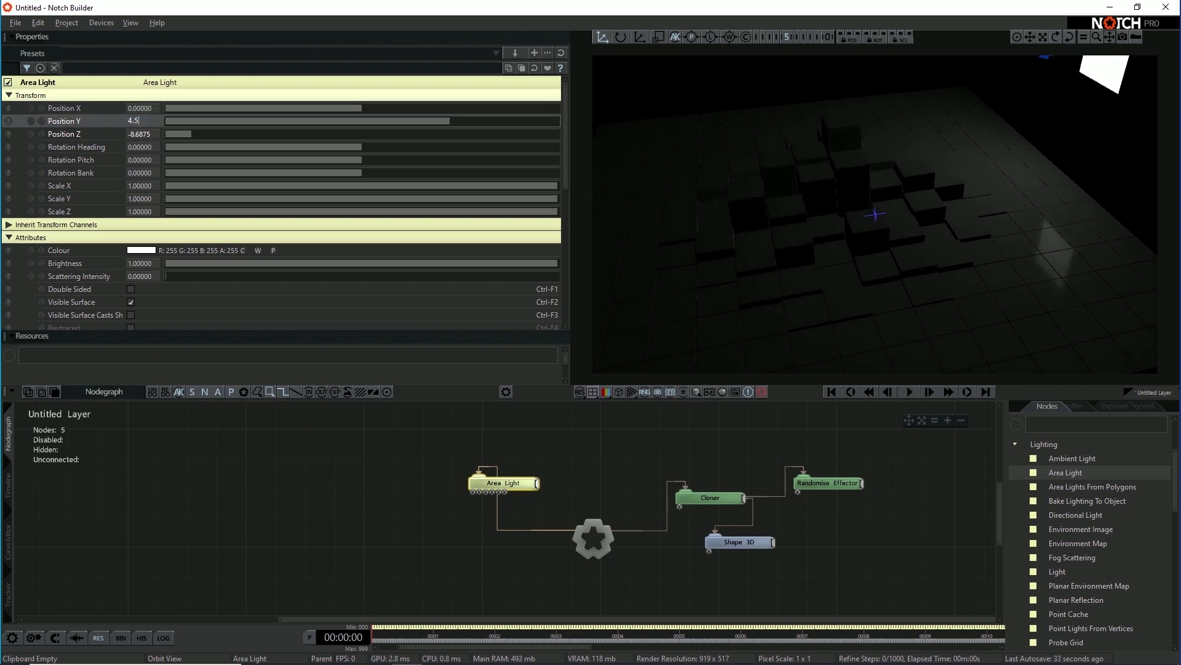
pyautogui.press('Return')
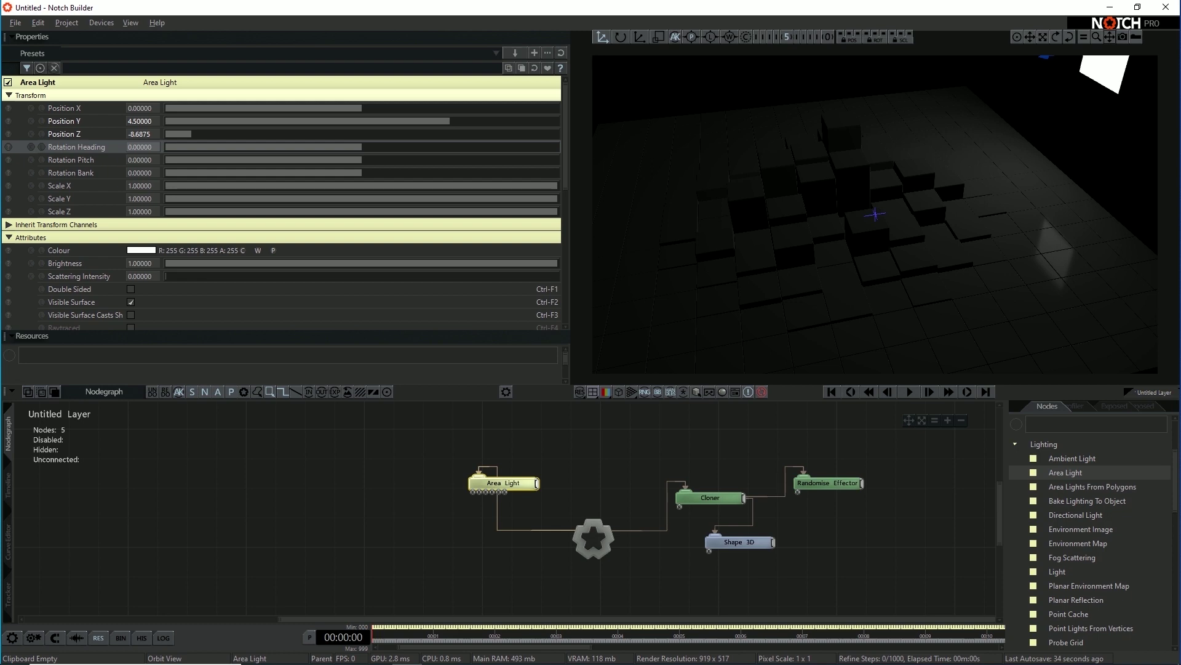
# Set the Area Light's Position Z to about -6.53 and its Rotation Pitch to about 42.19
pyautogui.moveTo(192, 134)
pyautogui.mouseDown()
pyautogui.moveTo(180, 134)
pyautogui.moveTo(220, 134)
pyautogui.moveTo(192, 133)
pyautogui.mouseUp()
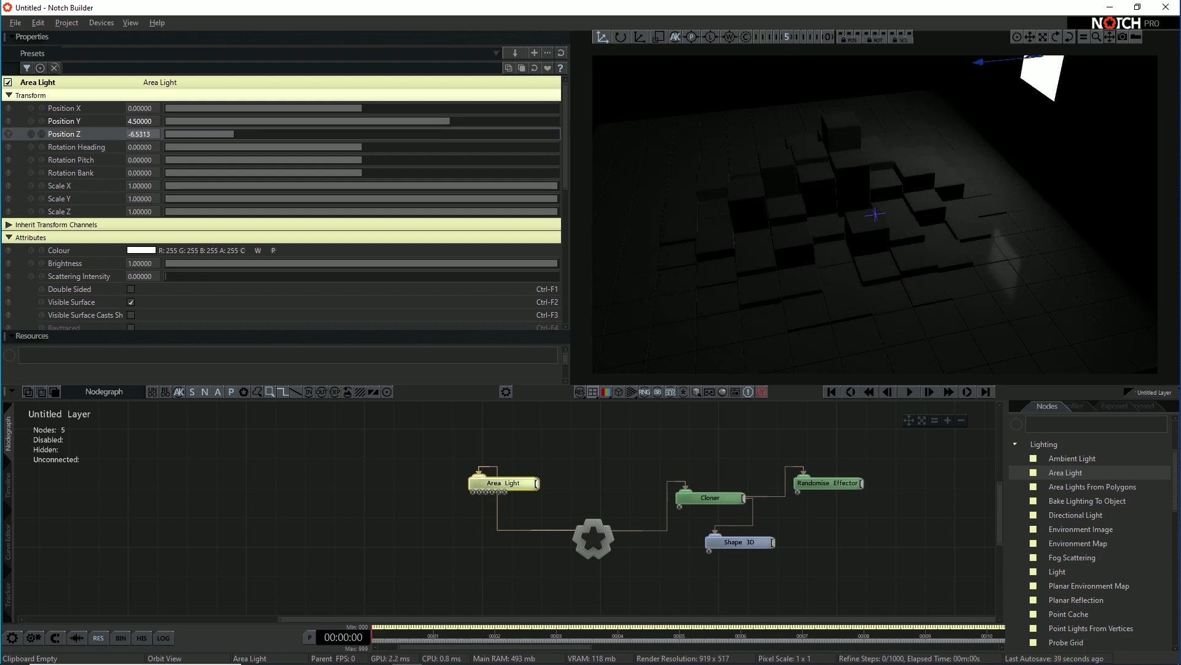
pyautogui.moveTo(361, 160); pyautogui.dragTo(400, 160)
pyautogui.moveTo(161, 160); pyautogui.dragTo(166, 159)
pyautogui.moveTo(875, 214); pyautogui.dragTo(910, 191, button='right')
# Set the Area Light's Brightness to 25
pyautogui.scroll(-1, 283, 203)
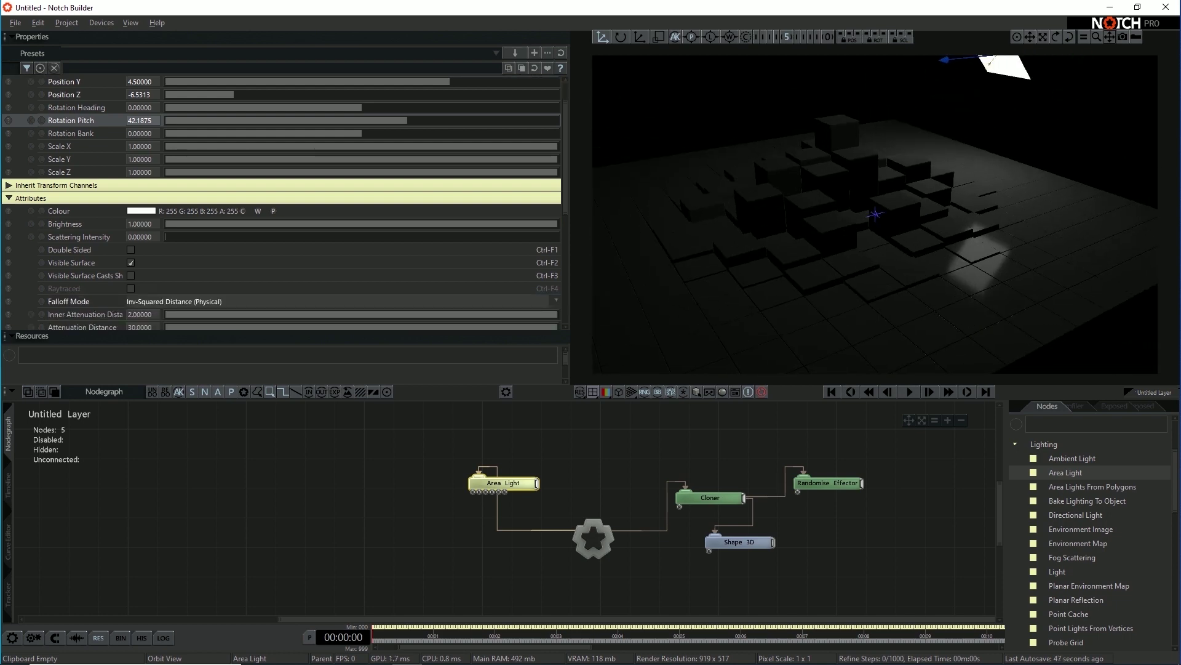
pyautogui.moveTo(284, 224); pyautogui.dragTo(880, 224)
pyautogui.write('25')
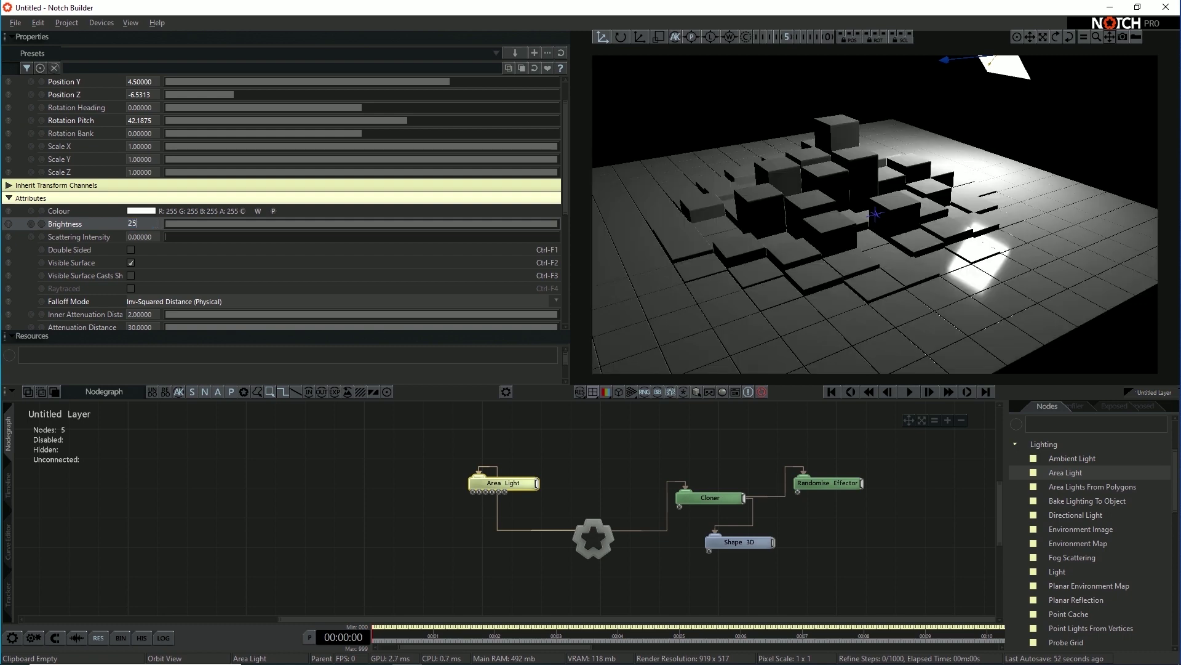
pyautogui.press('Return')
# Give the Area Light a warm peach colour of about R 255, G 185, B 163
pyautogui.click(141, 211)
pyautogui.moveTo(69, 284); pyautogui.dragTo(91, 278)
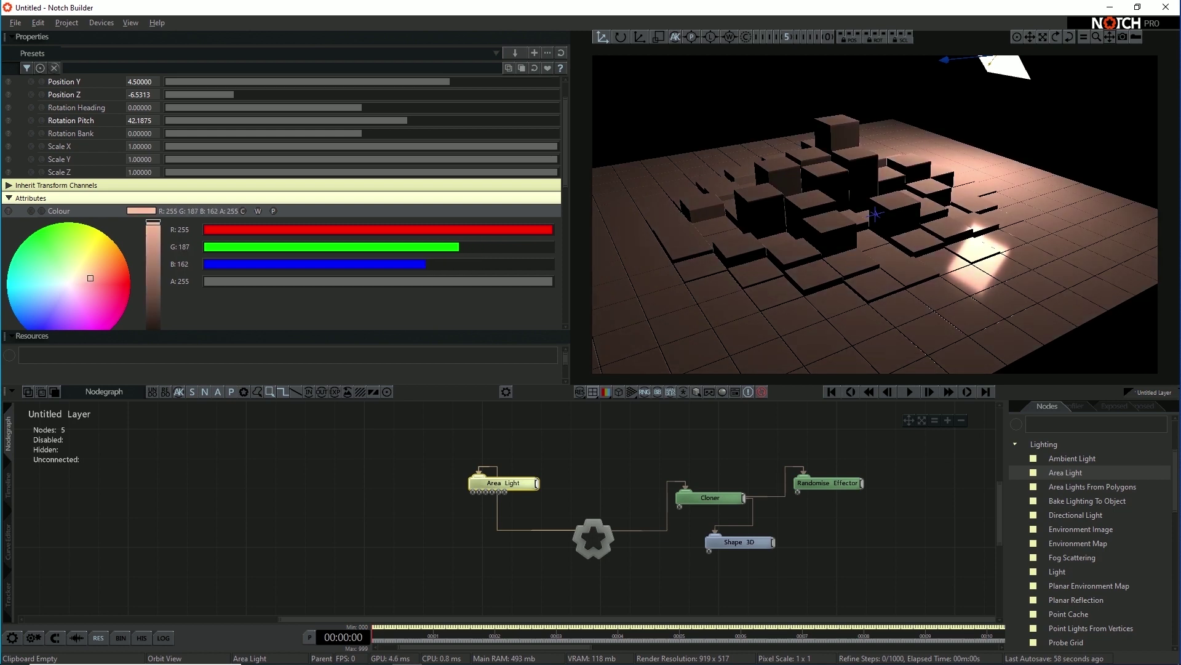
pyautogui.moveTo(875, 214); pyautogui.dragTo(923, 224, button='right')
pyautogui.click(709, 392)
pyautogui.click(696, 392)
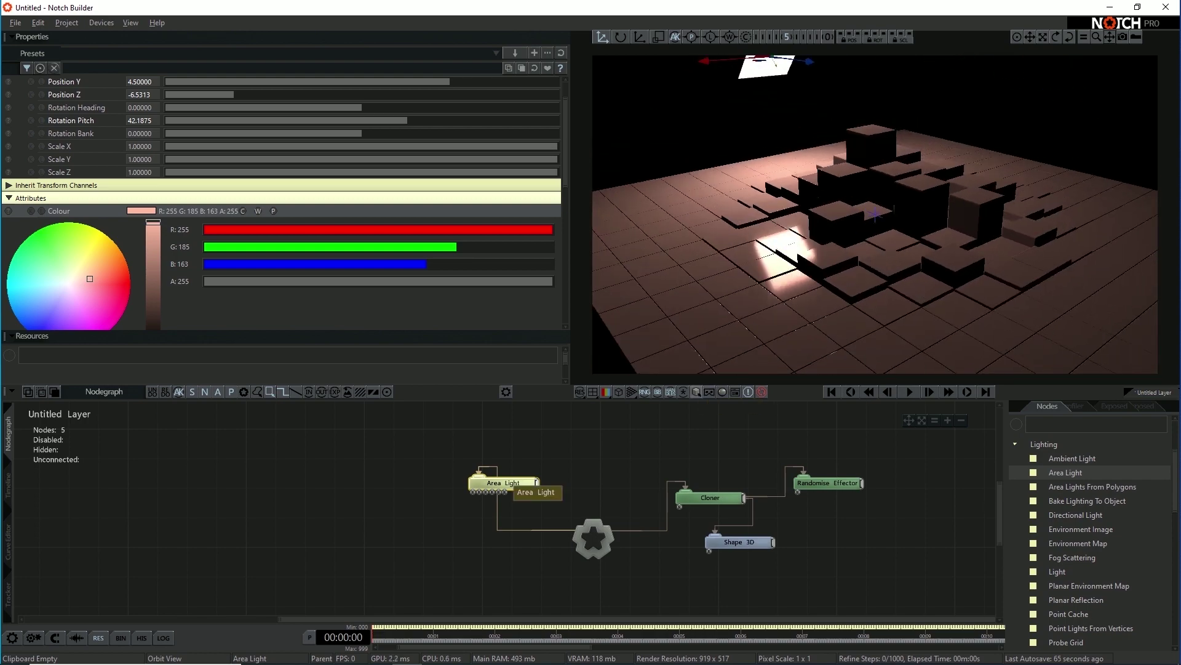
# Duplicate the Area Light node by copying and pasting it, and connect the copy to the Root
pyautogui.moveTo(499, 483); pyautogui.dragTo(528, 468)
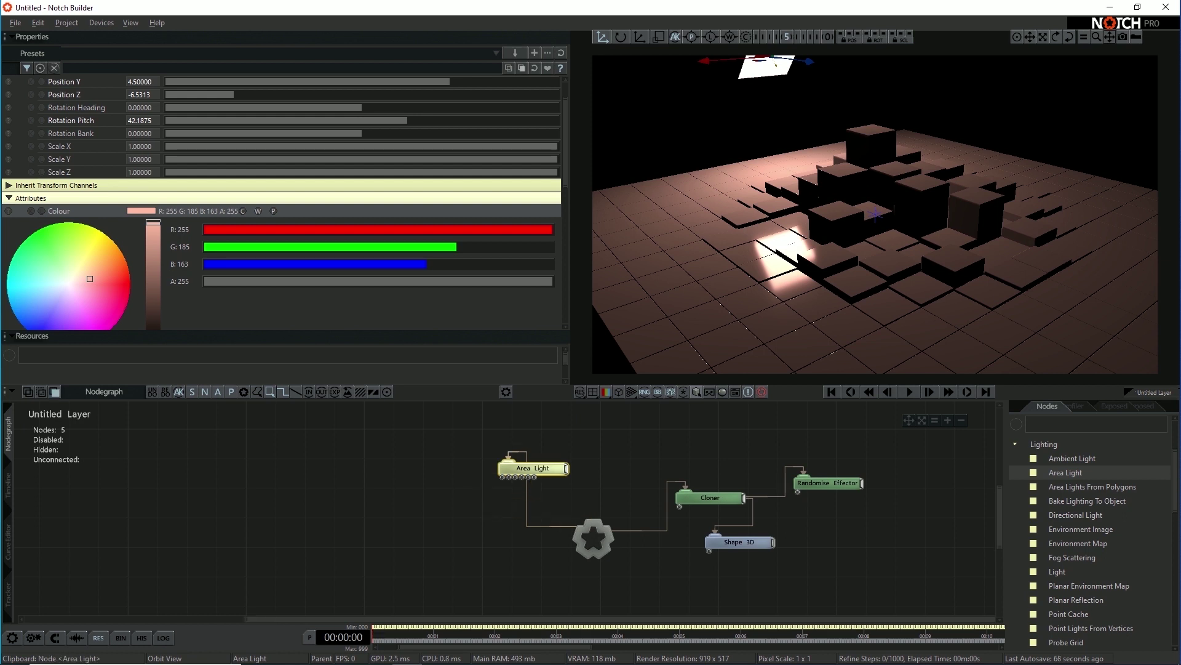
pyautogui.hotkey('ctrl', 'c')
pyautogui.click(469, 490)
pyautogui.hotkey('ctrl', 'v')
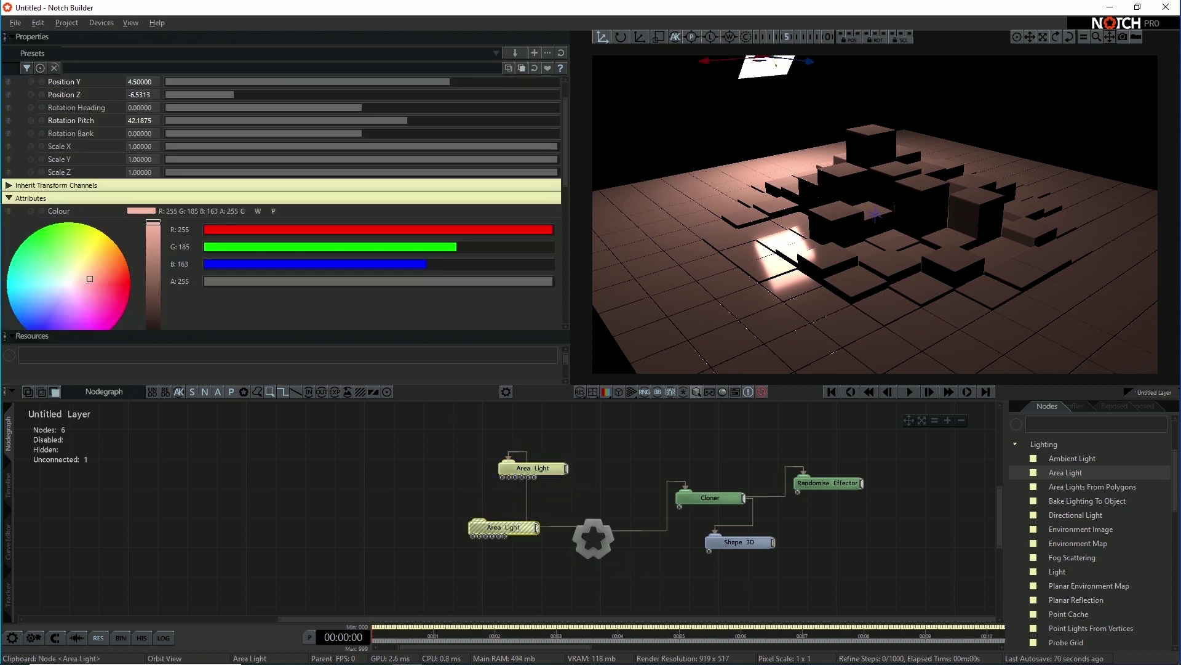
pyautogui.moveTo(479, 521); pyautogui.dragTo(475, 557)
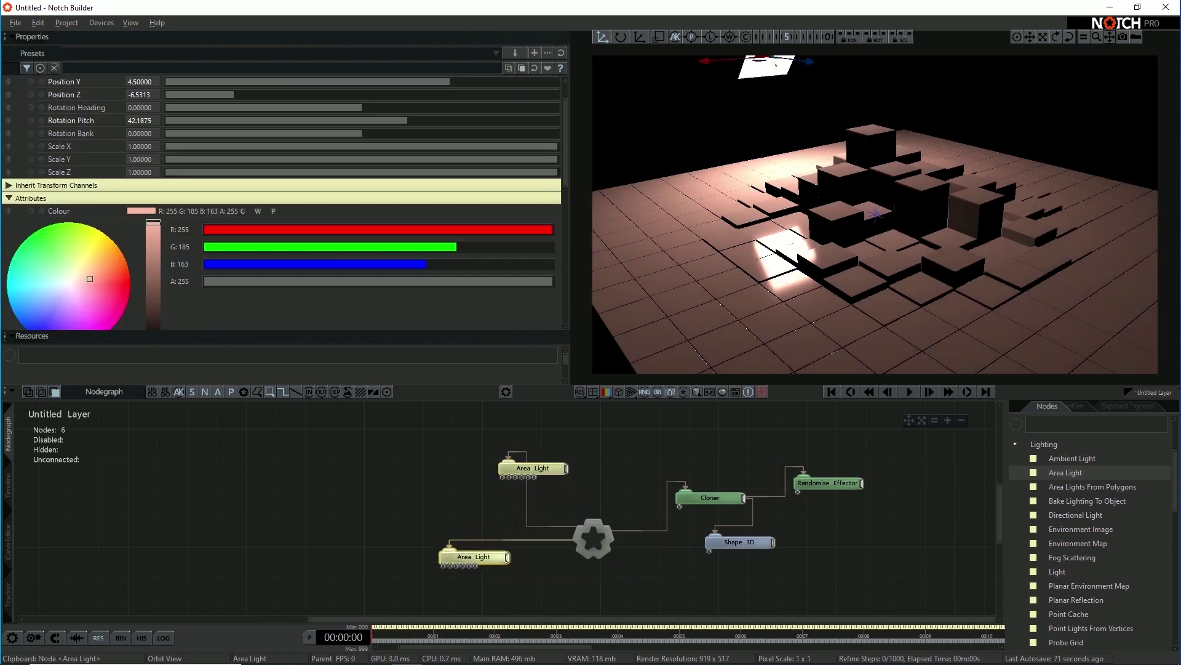
# Set the duplicated Area Light's Position X to -8
pyautogui.scroll(2, 282, 203)
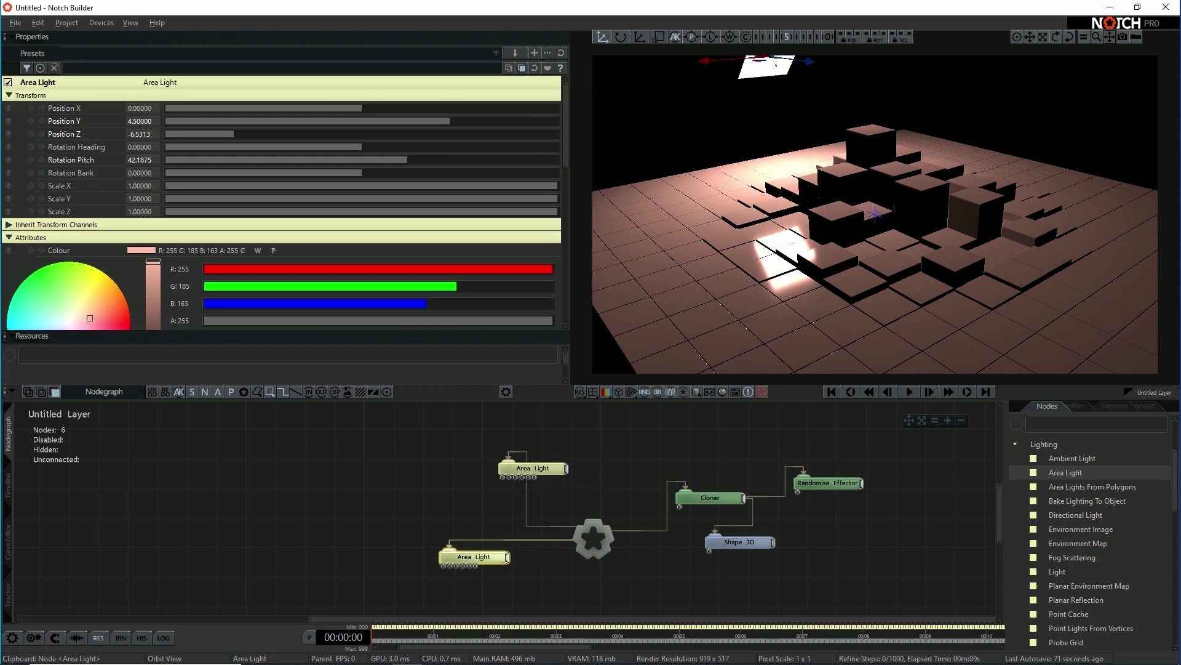
pyautogui.click(140, 108)
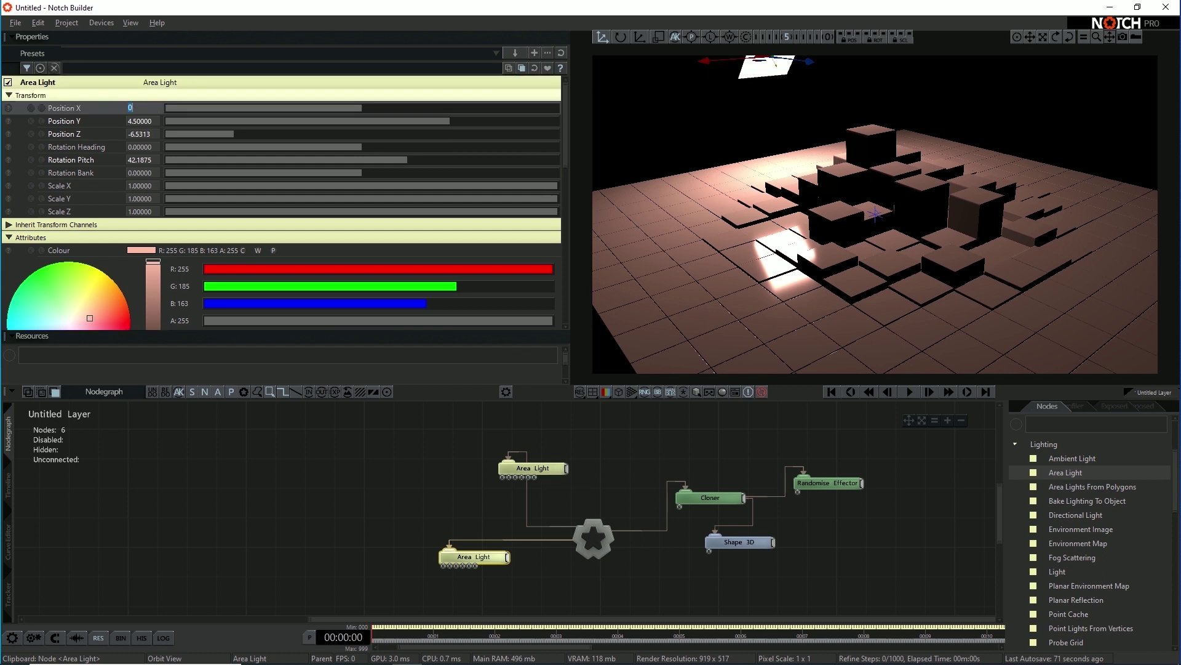
pyautogui.write('-8')
pyautogui.press('Tab')
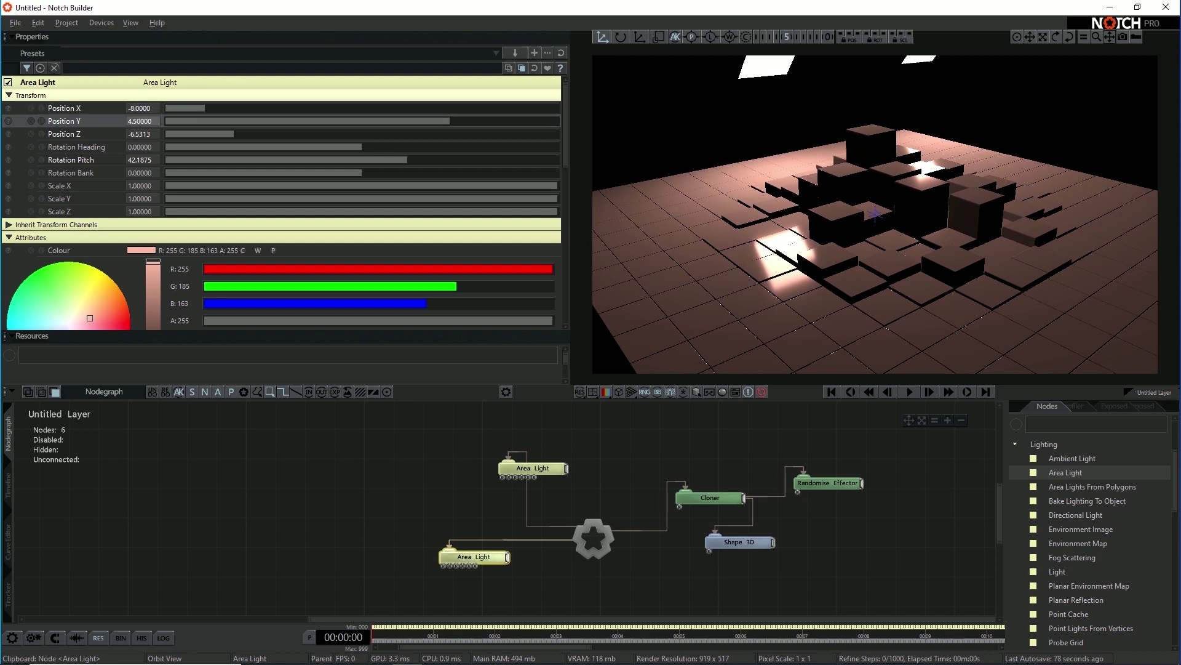
# Set the duplicated Area Light's Position Z to 8 and its Rotation Heading to about 146
pyautogui.press('Tab')
pyautogui.write('8')
pyautogui.press('Return')
pyautogui.moveTo(910, 216); pyautogui.dragTo(812, 200, button='right')
pyautogui.moveTo(812, 200); pyautogui.dragTo(809, 255, button='middle')
pyautogui.moveTo(809, 255); pyautogui.dragTo(787, 256, button='right')
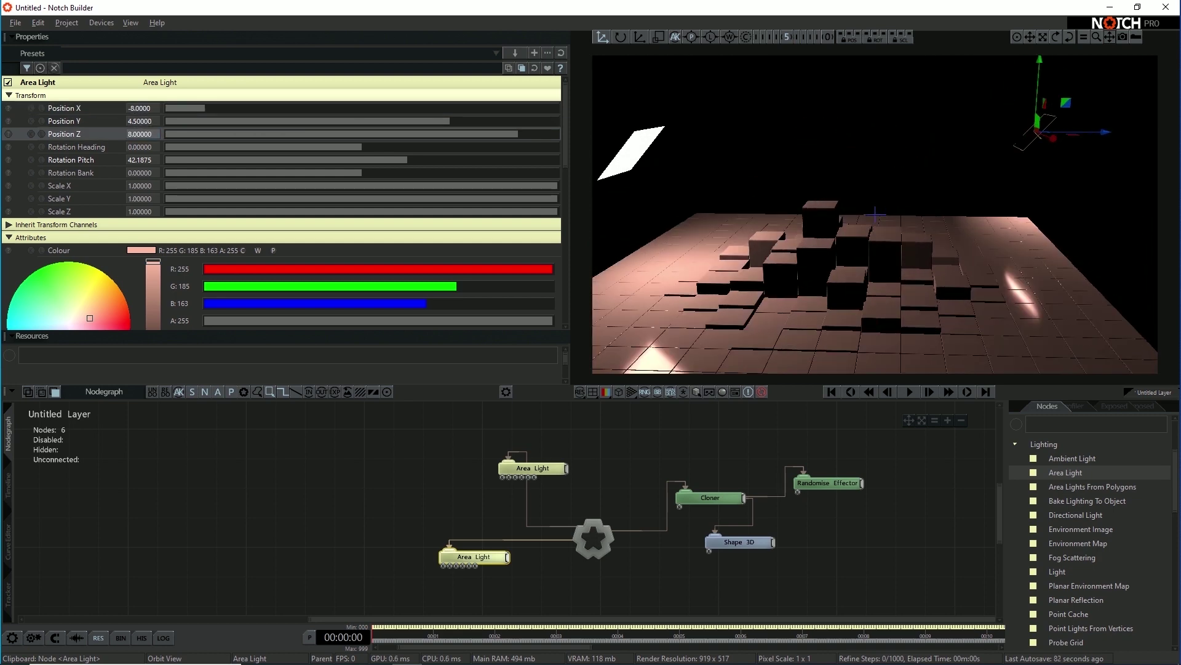
pyautogui.moveTo(362, 147); pyautogui.dragTo(520, 147)
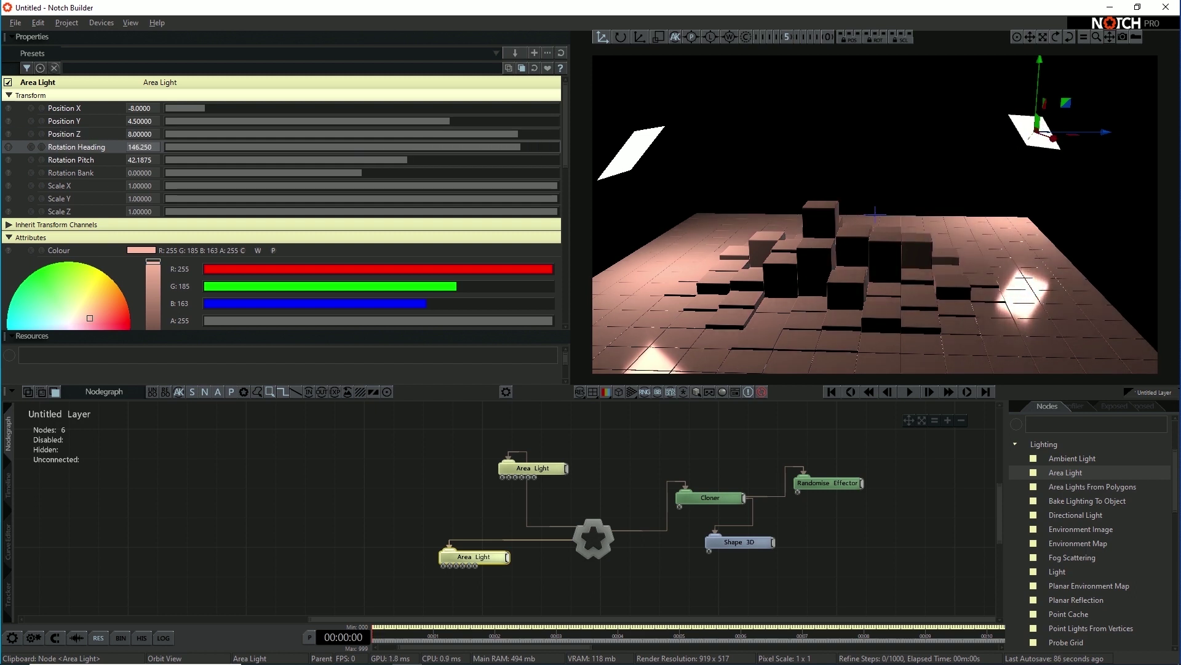
# Give the duplicated Area Light a light blue colour of about R 145, G 171, B 255
pyautogui.scroll(-3, 282, 204)
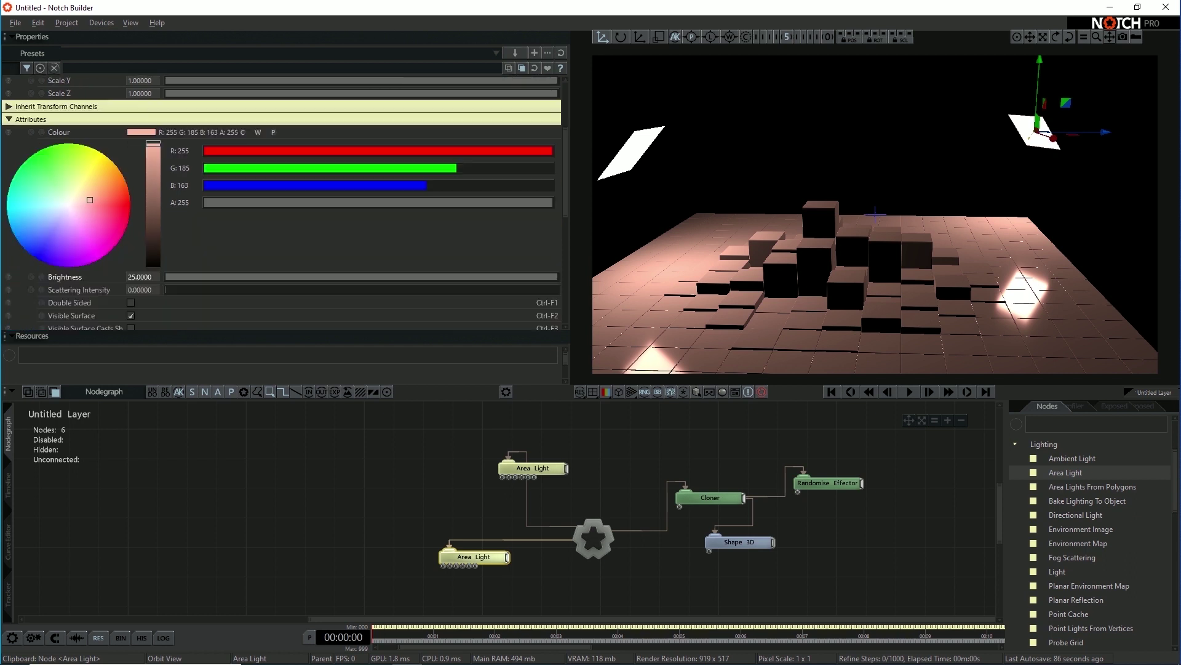
pyautogui.moveTo(68, 210); pyautogui.dragTo(52, 226)
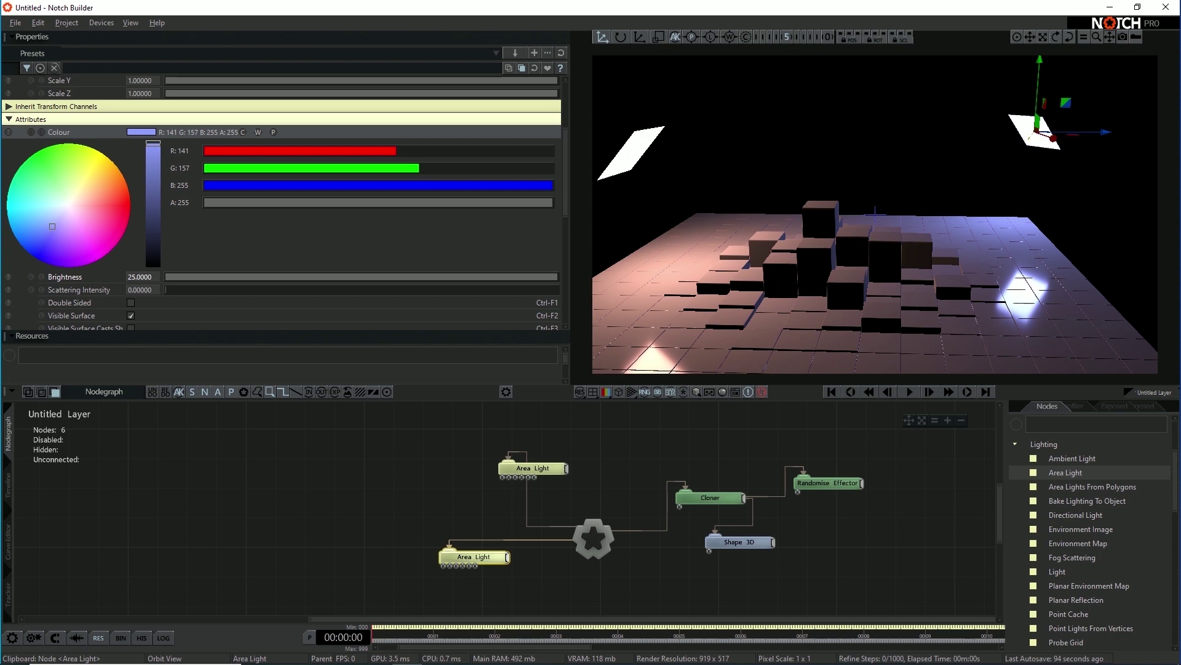
pyautogui.moveTo(53, 227); pyautogui.dragTo(51, 224)
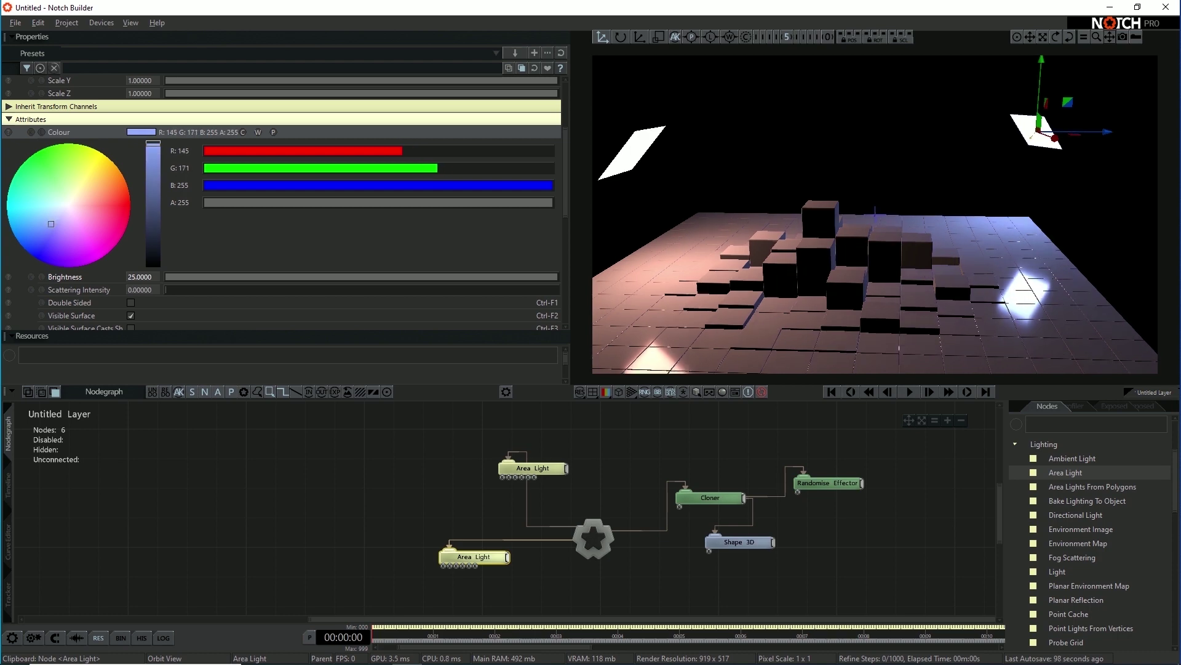
pyautogui.moveTo(861, 246); pyautogui.dragTo(910, 254, button='right')
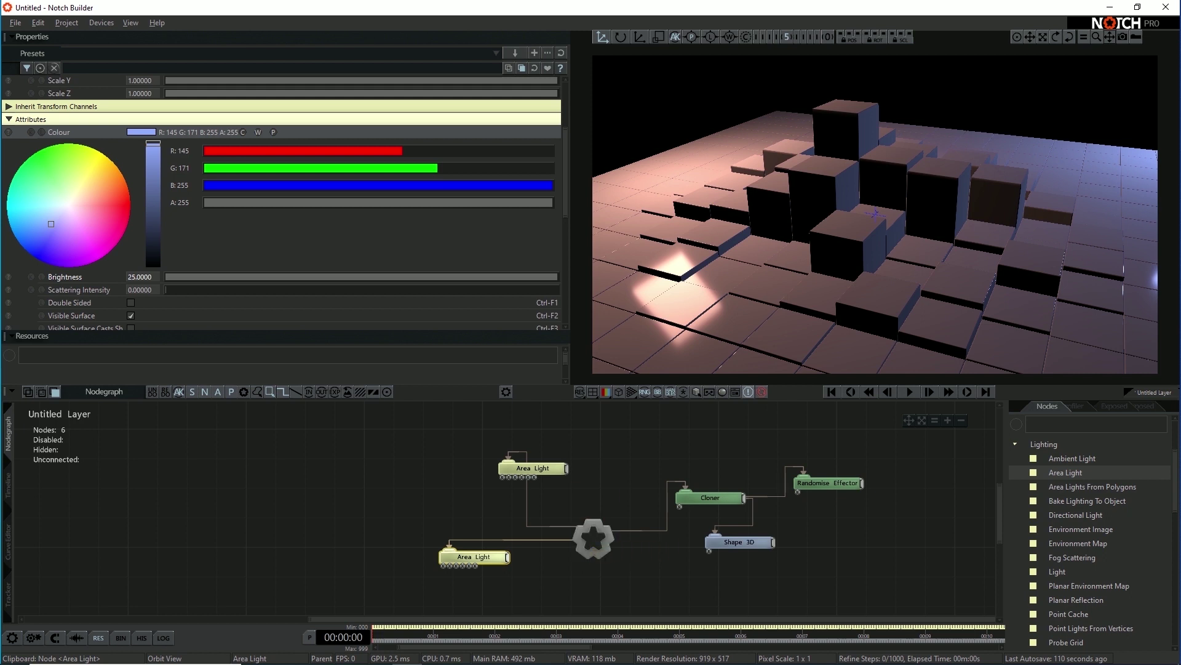
# Line up the original Area Light node above its copy and enable Raytracing on the Root node
pyautogui.moveTo(533, 467); pyautogui.dragTo(474, 512)
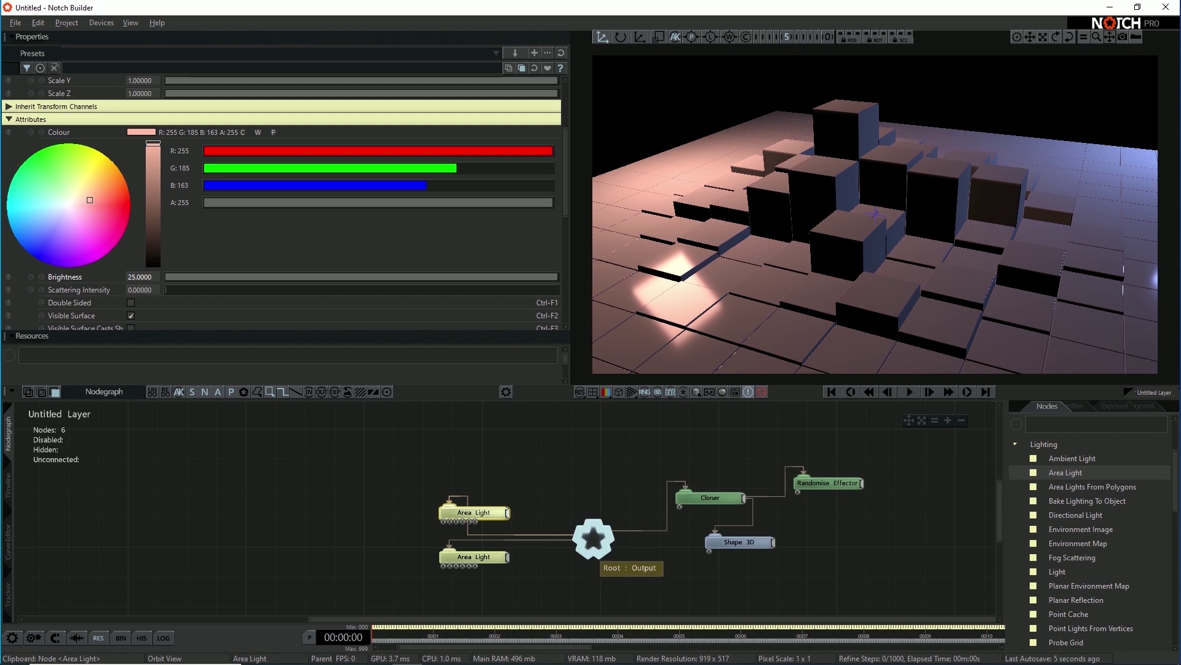
pyautogui.click(593, 538)
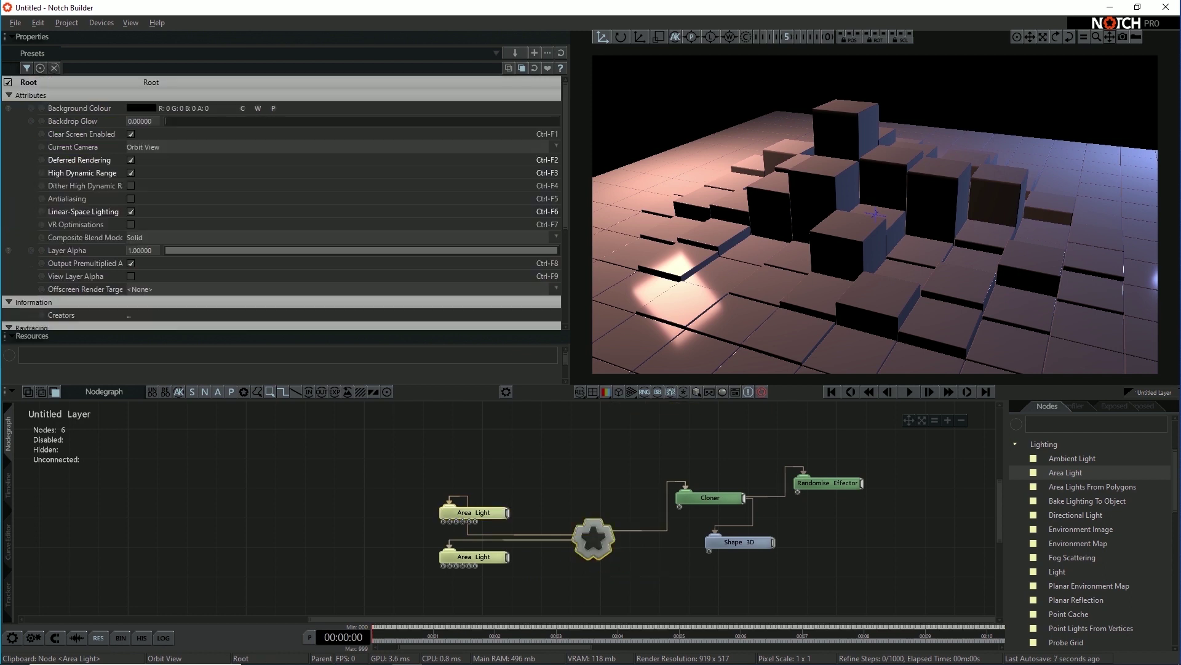
pyautogui.scroll(-3, 282, 203)
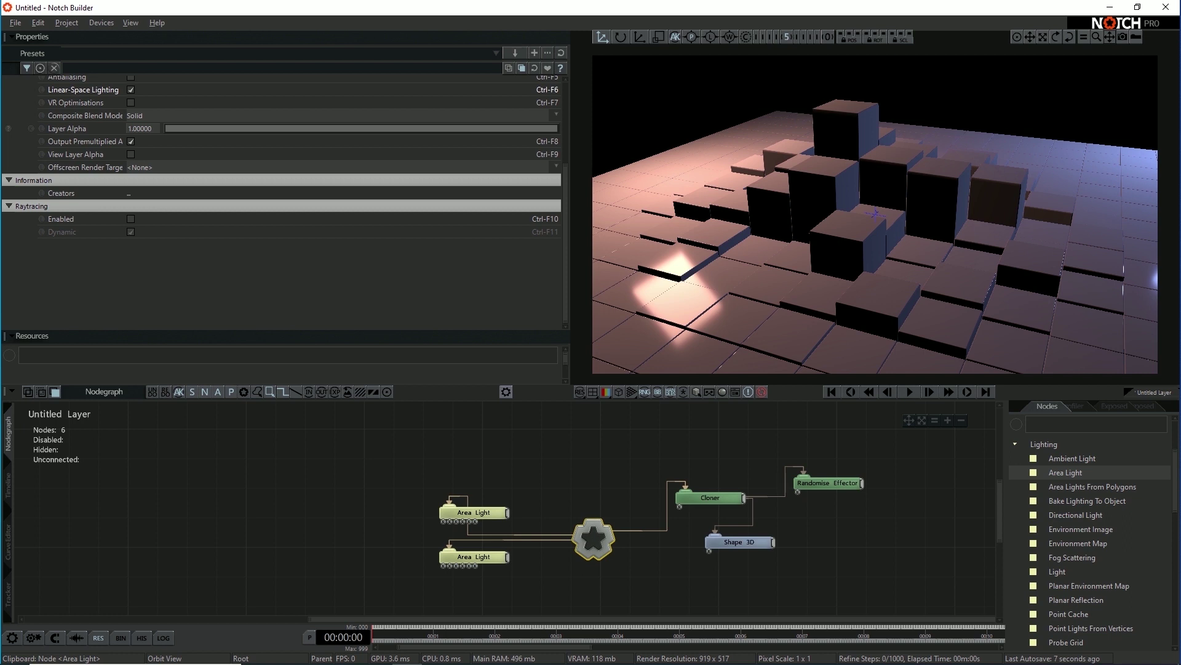
pyautogui.click(131, 218)
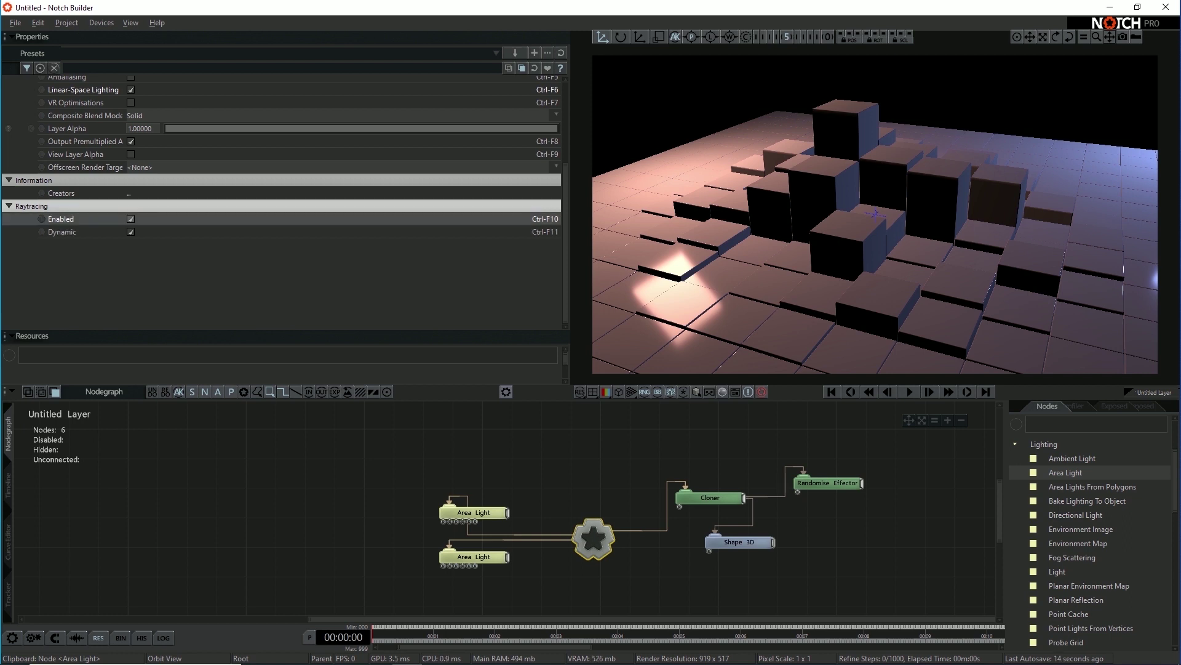
# Turn on the Raytraced option for both Area Lights together and inspect the shadows on the boxes
pyautogui.moveTo(443, 454); pyautogui.dragTo(479, 585)
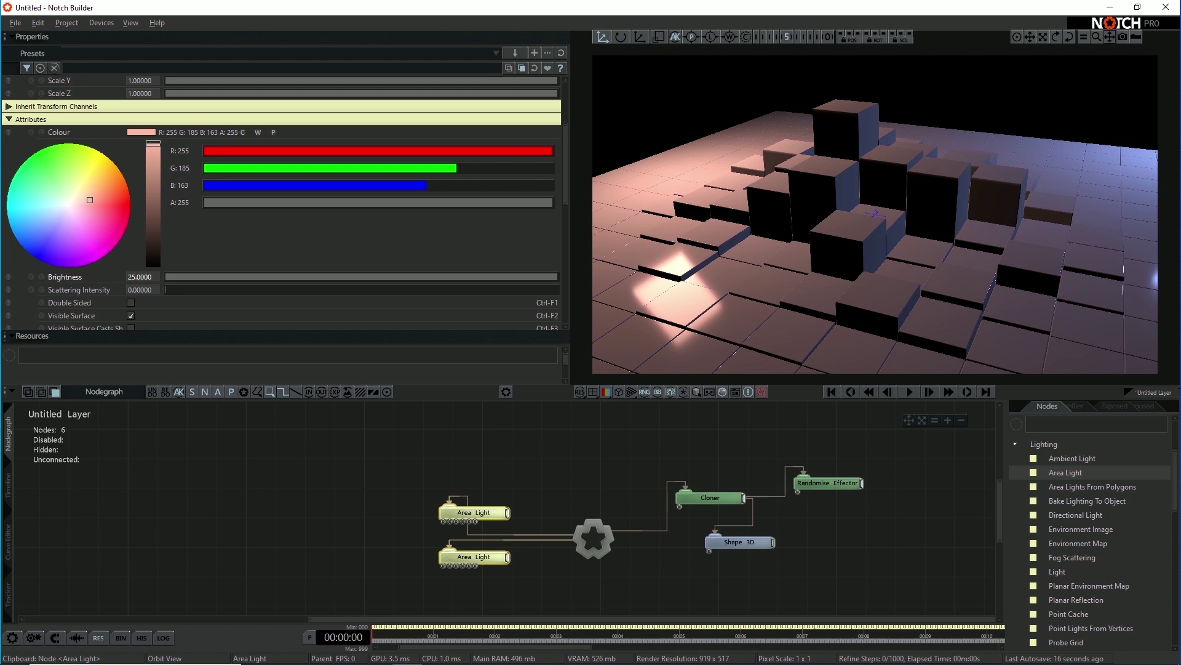
pyautogui.scroll(-3, 282, 203)
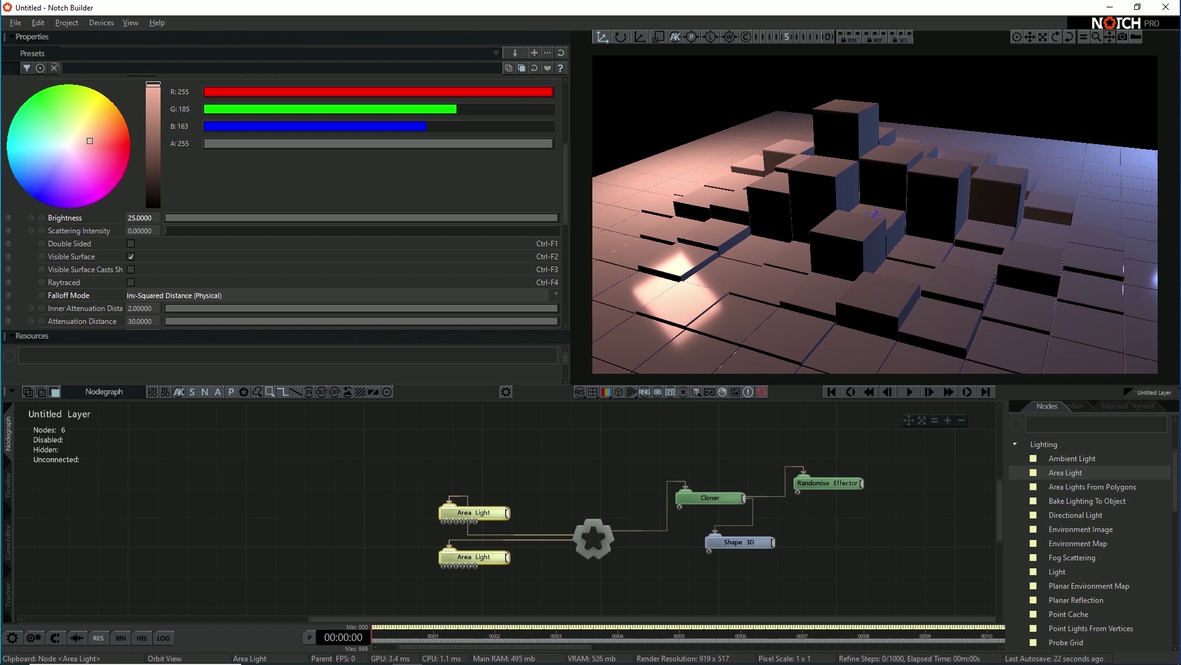
pyautogui.click(130, 281)
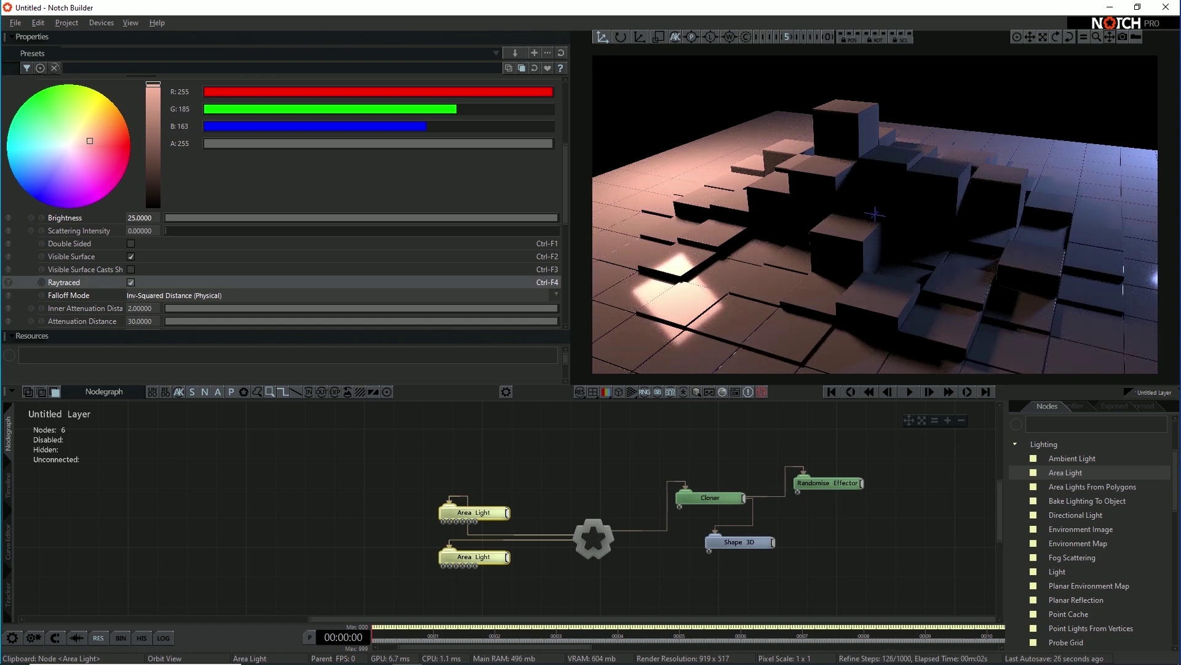
pyautogui.moveTo(875, 214); pyautogui.dragTo(842, 209, button='right')
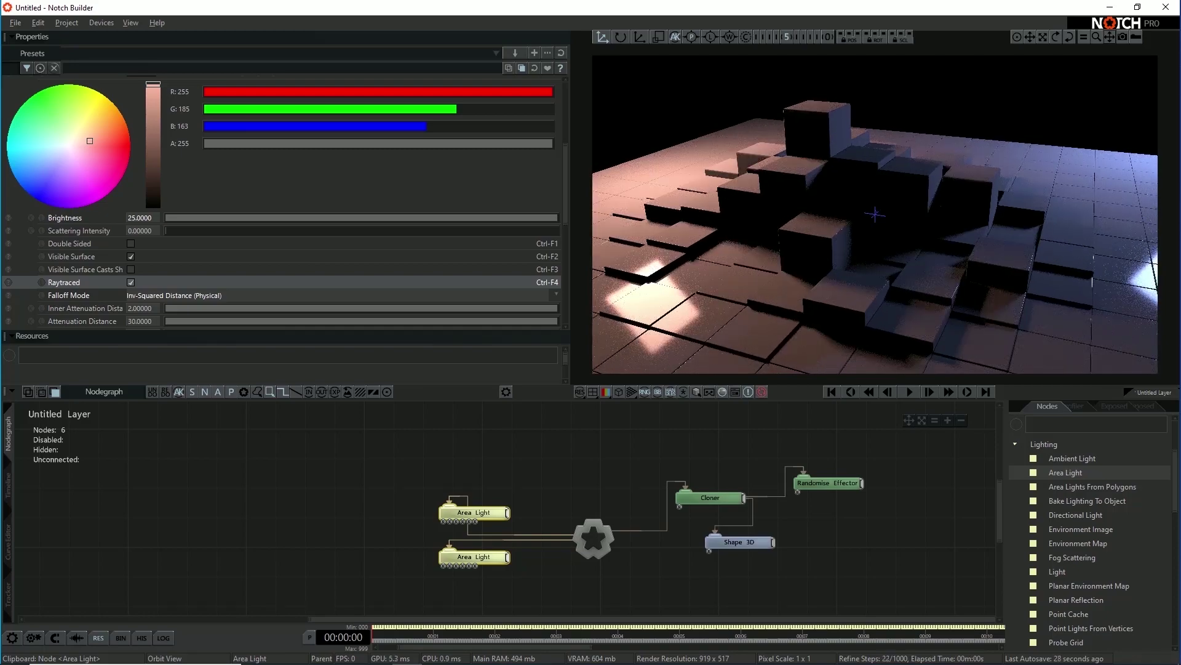
pyautogui.moveTo(875, 214); pyautogui.dragTo(900, 217, button='right')
pyautogui.moveTo(875, 213); pyautogui.dragTo(887, 214)
pyautogui.moveTo(875, 214)
pyautogui.mouseDown(button='right')
pyautogui.moveTo(849, 219)
pyautogui.moveTo(859, 214)
pyautogui.mouseUp(button='right')
pyautogui.moveTo(875, 213); pyautogui.dragTo(868, 214)
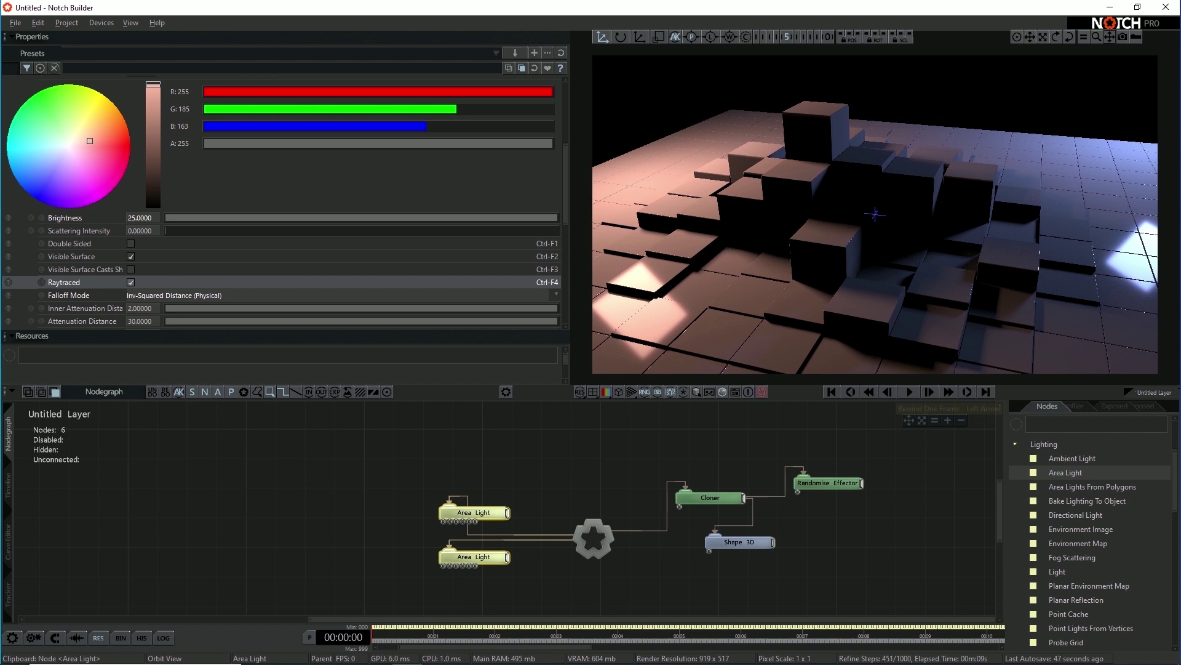
pyautogui.moveTo(881, 295)
pyautogui.mouseDown(button='middle')
pyautogui.moveTo(918, 292)
pyautogui.moveTo(900, 293)
pyautogui.mouseUp(button='middle')
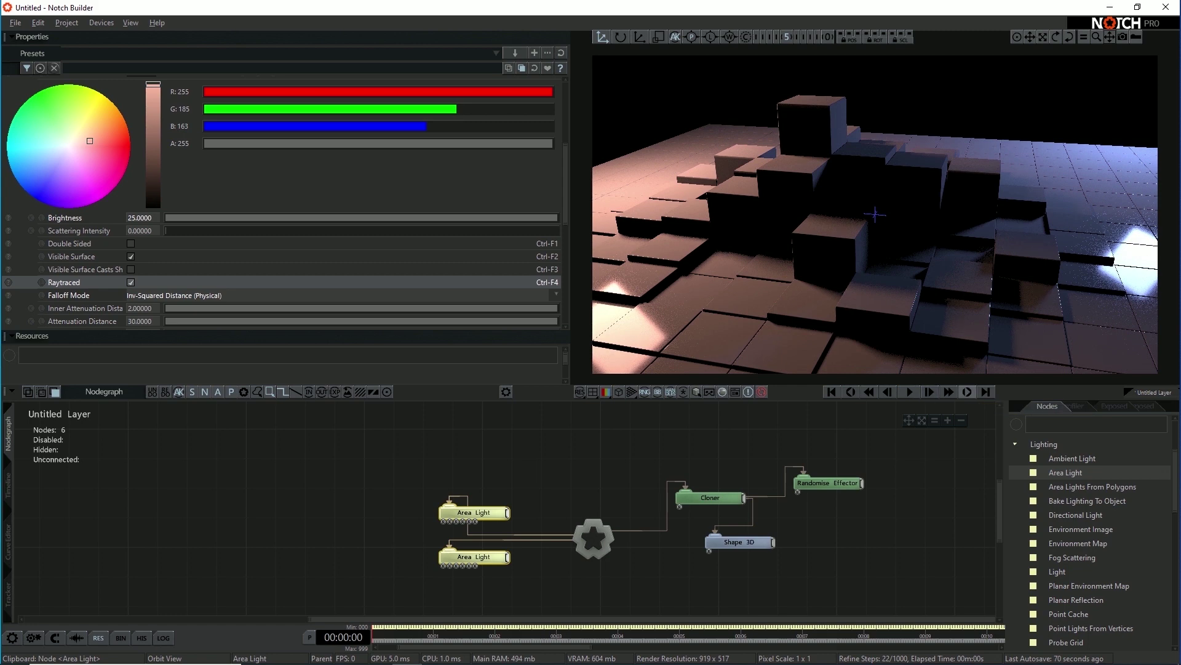
# Add a Pathtracer node from the Ray Tracing category and connect it to the Root
pyautogui.scroll(-1, 1092, 542)
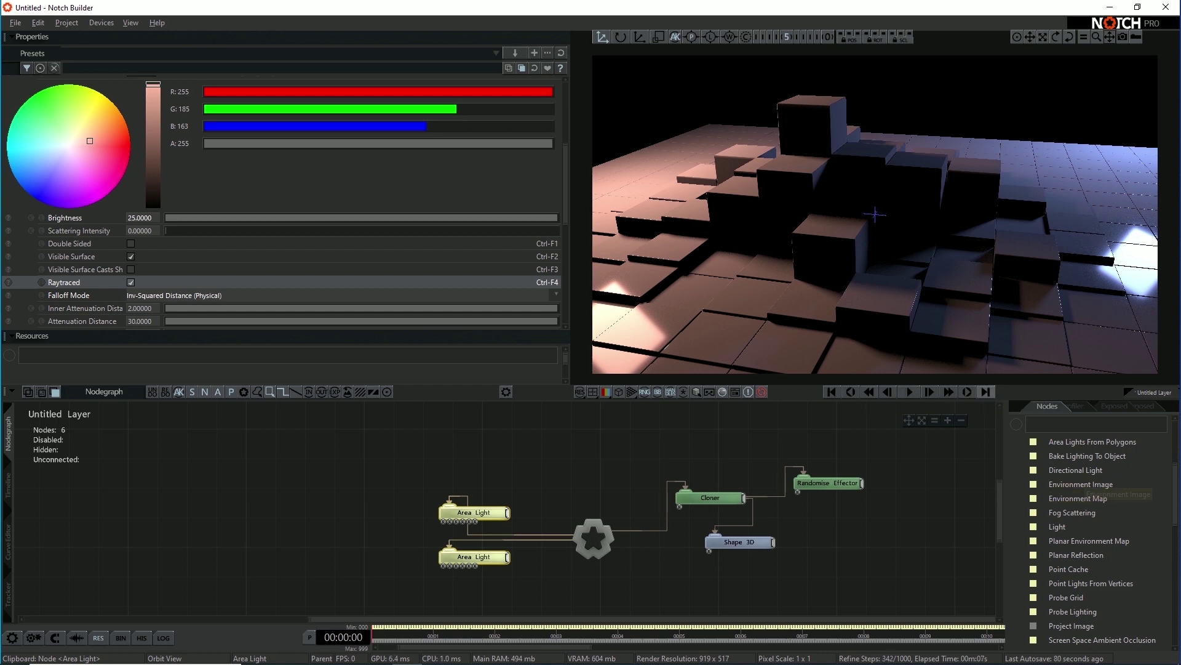
pyautogui.scroll(-1, 1093, 542)
pyautogui.scroll(-6, 1092, 554)
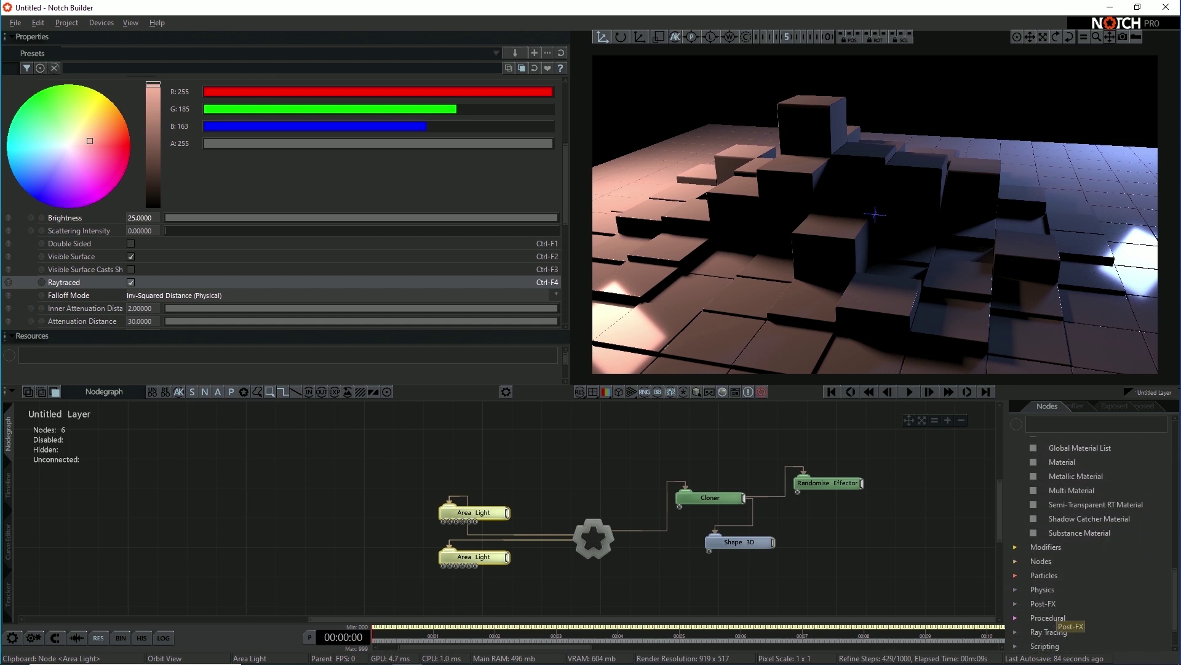
pyautogui.scroll(-1, 1107, 572)
pyautogui.click(1083, 588)
pyautogui.scroll(-2, 1095, 554)
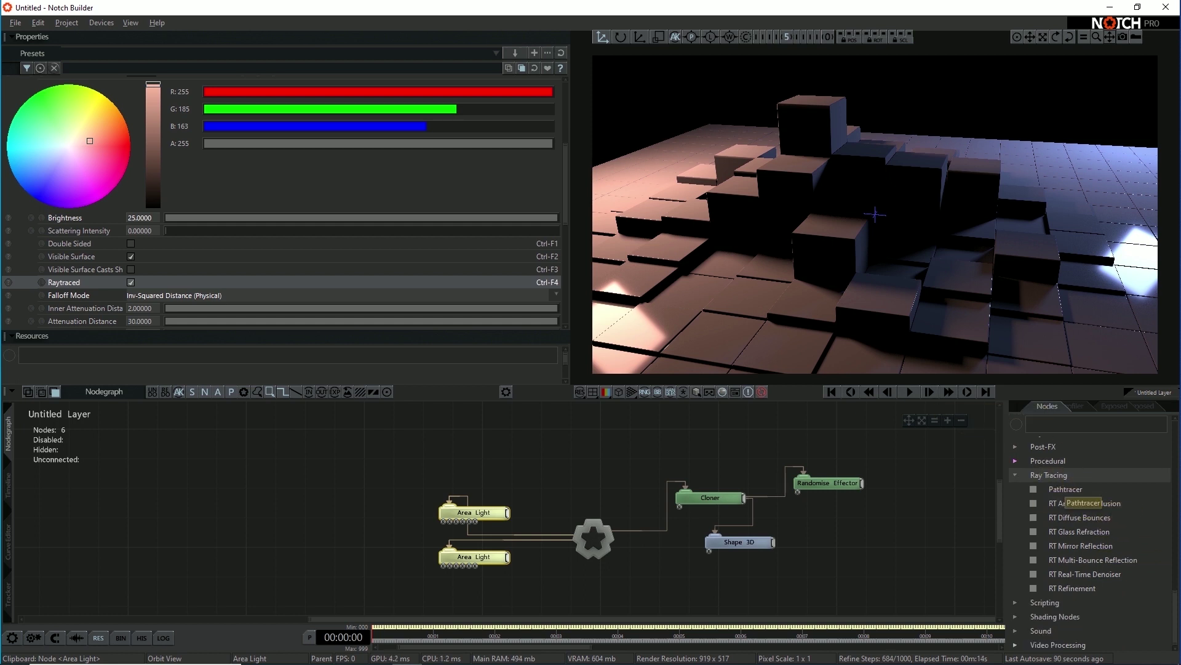
pyautogui.moveTo(1066, 490)
pyautogui.mouseDown()
pyautogui.moveTo(1065, 501)
pyautogui.moveTo(651, 586)
pyautogui.mouseUp()
pyautogui.moveTo(651, 586); pyautogui.dragTo(652, 571, button='middle')
pyautogui.moveTo(652, 571); pyautogui.dragTo(639, 571)
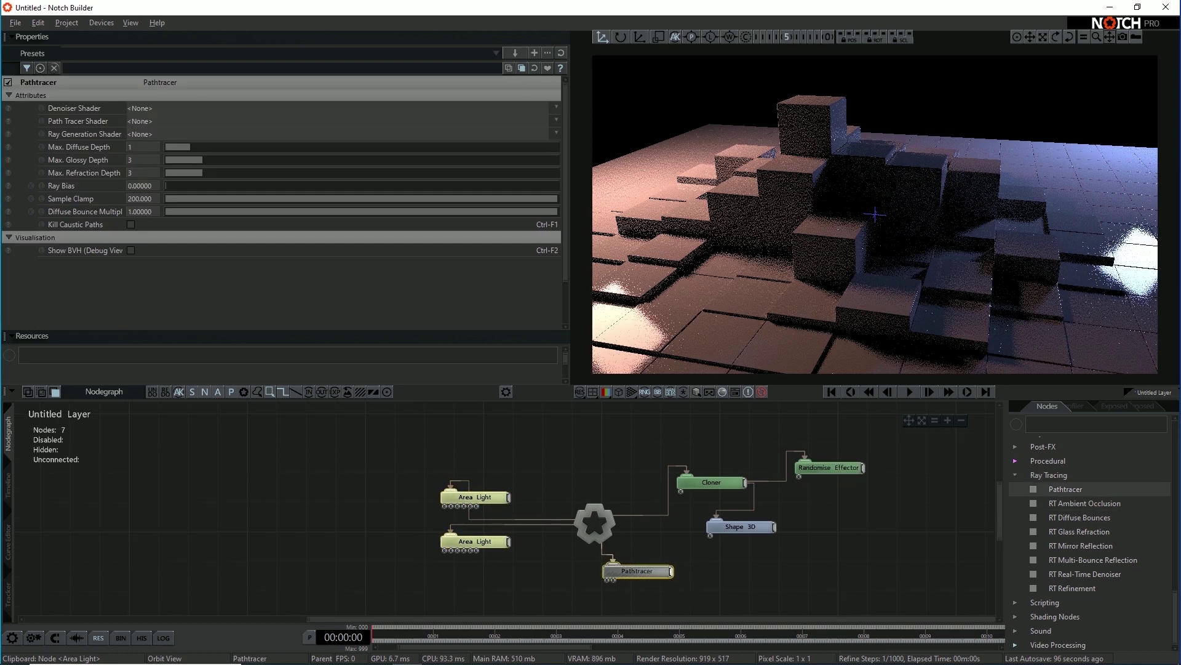
pyautogui.moveTo(861, 246); pyautogui.dragTo(803, 247, button='middle')
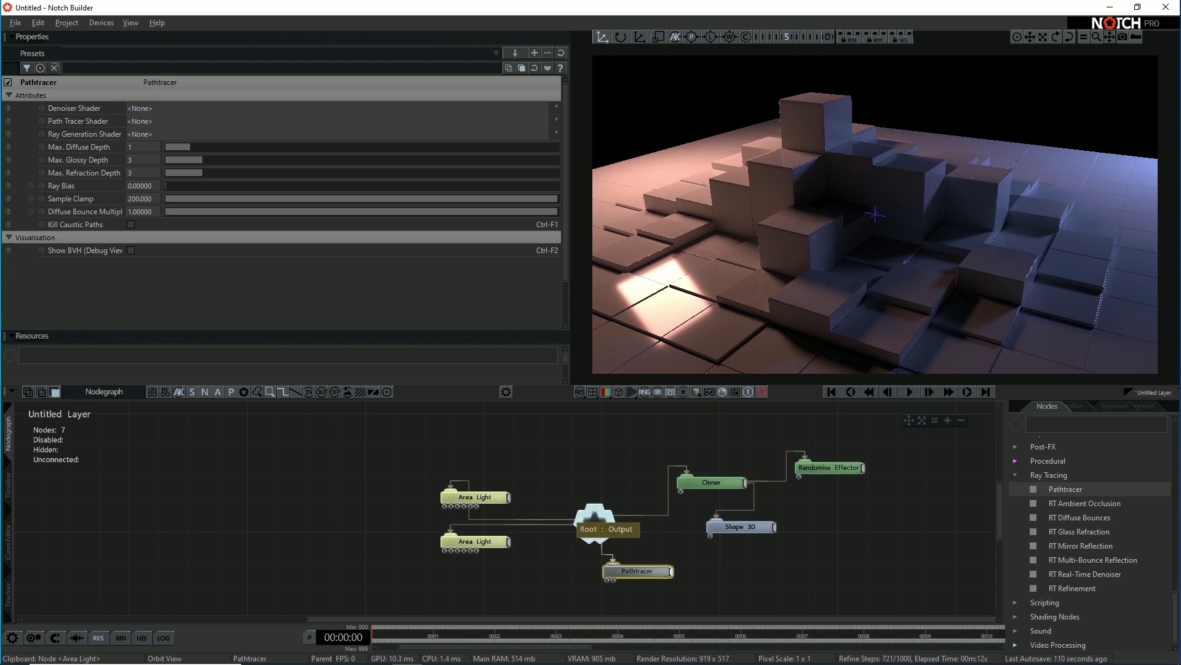
# Turn the Root's Raytracing off and back on to compare the scene with and without path tracing
pyautogui.click(594, 523)
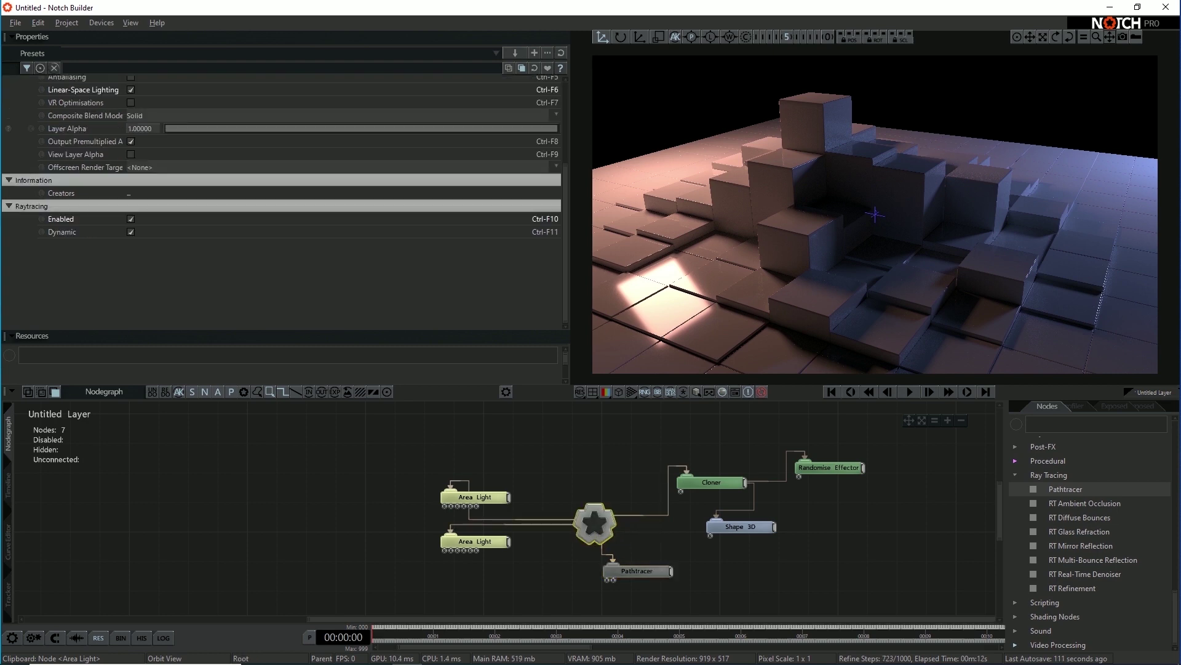
pyautogui.hotkey('ctrl', 'F10')
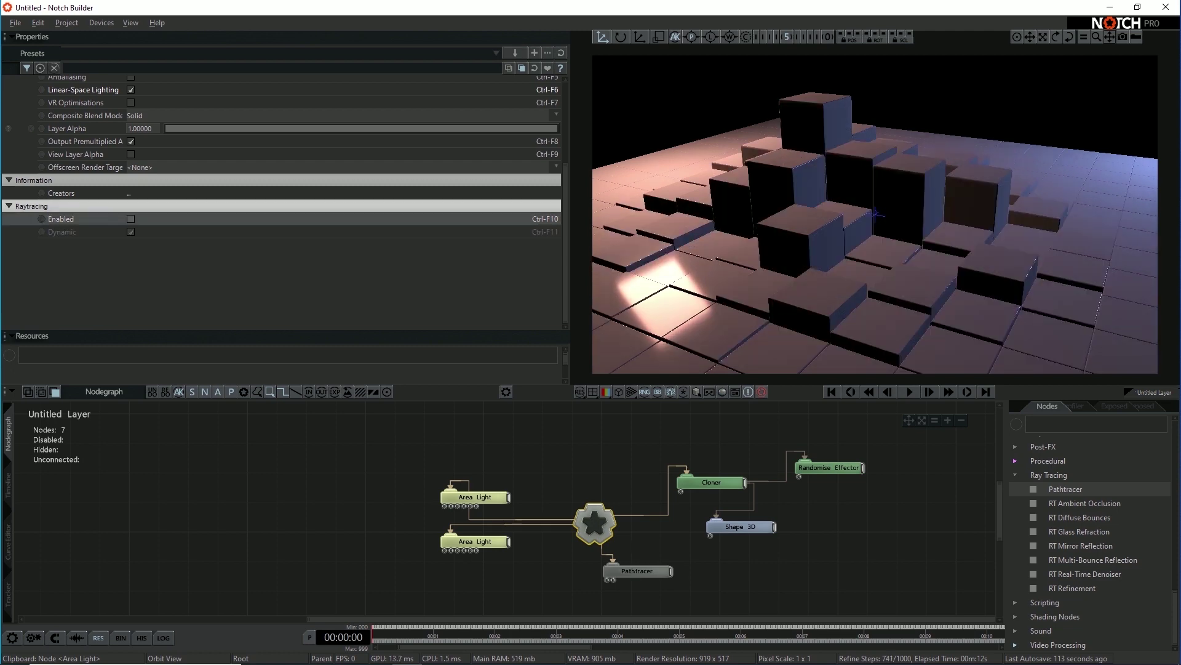
pyautogui.moveTo(875, 214)
pyautogui.mouseDown(button='middle')
pyautogui.moveTo(846, 203)
pyautogui.moveTo(861, 206)
pyautogui.mouseUp(button='middle')
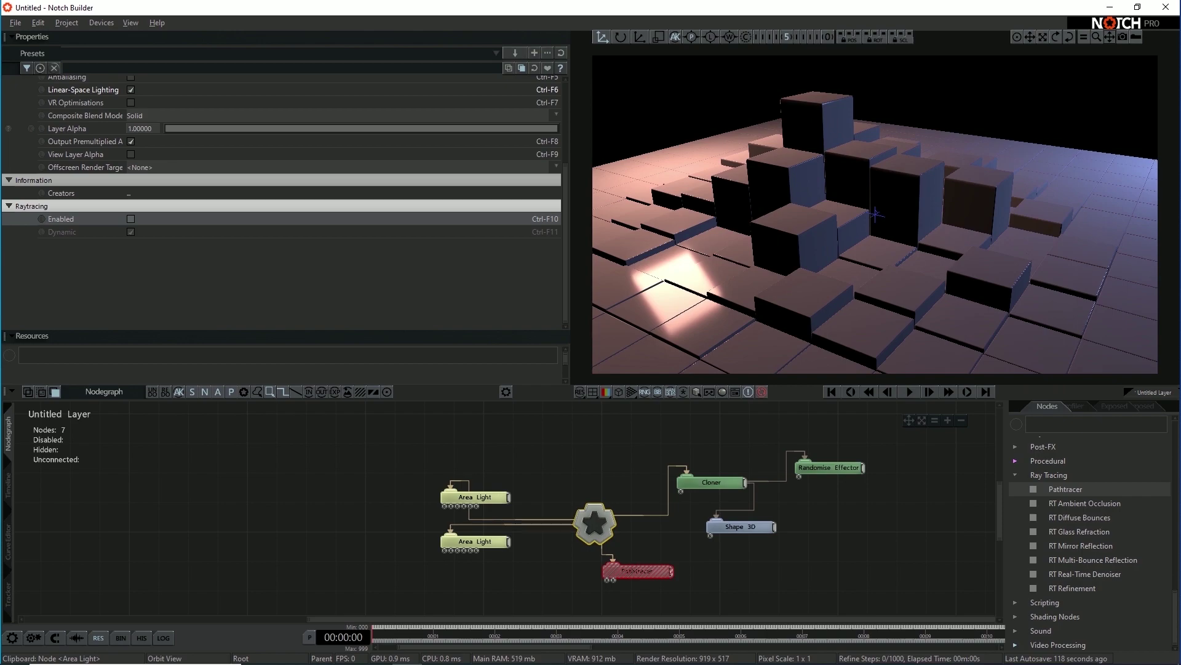
pyautogui.hotkey('ctrl', 'F10')
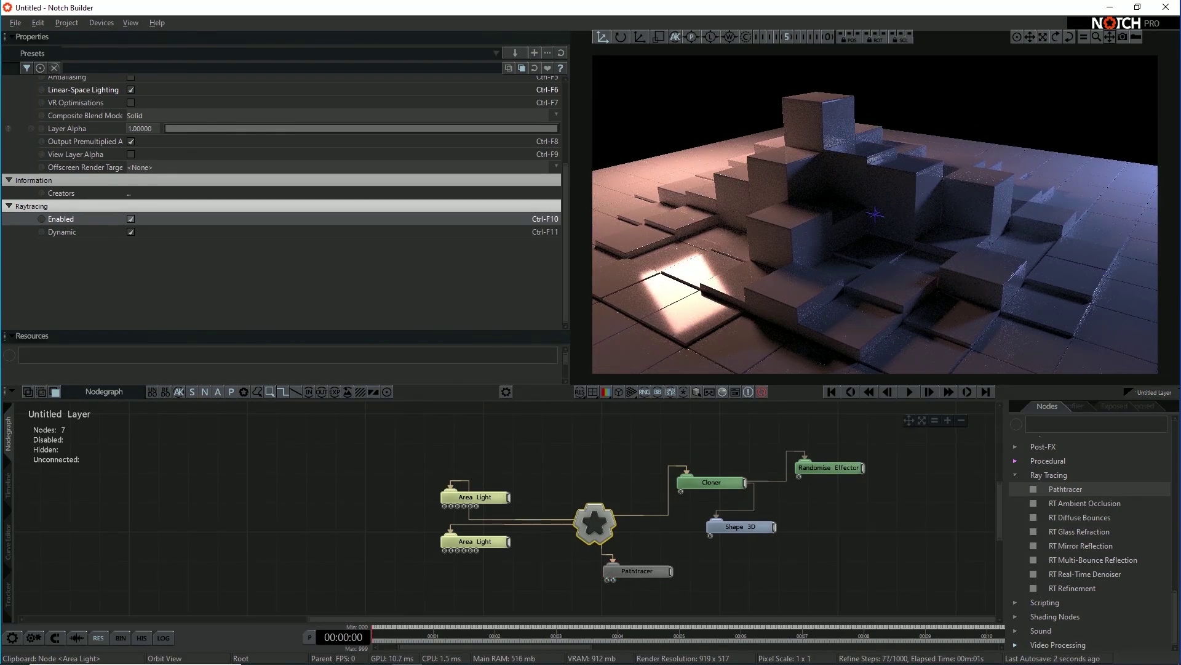
pyautogui.moveTo(875, 214)
pyautogui.mouseDown(button='middle')
pyautogui.moveTo(831, 209)
pyautogui.moveTo(876, 214)
pyautogui.mouseUp(button='middle')
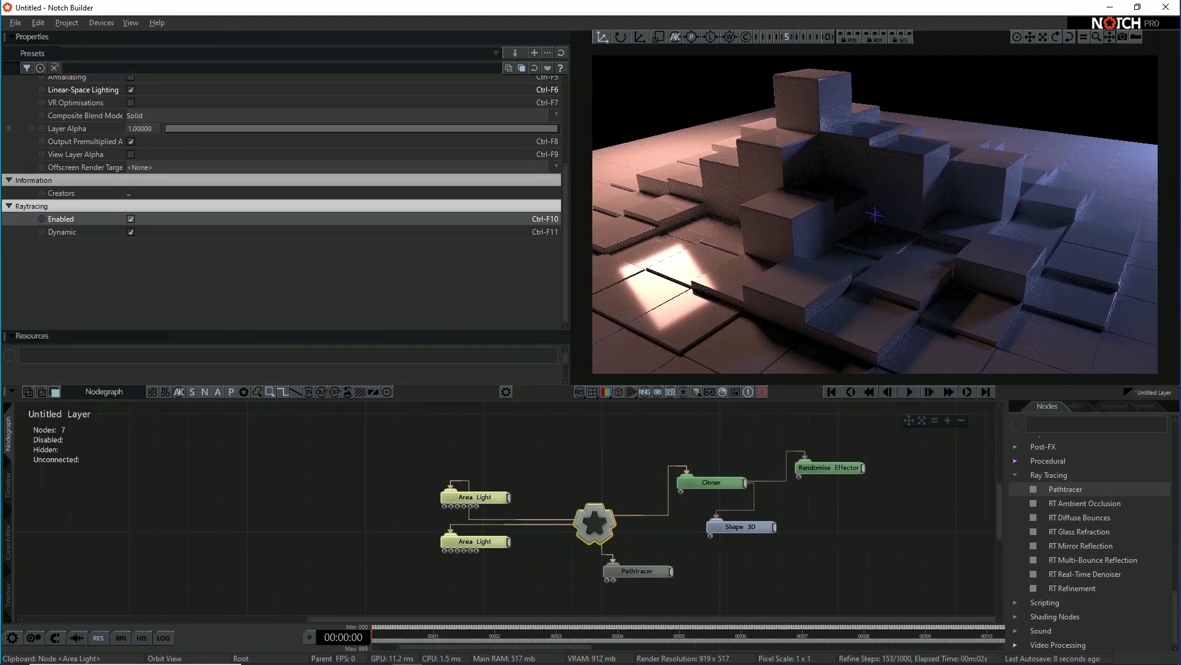
# Set the Pathtracer's Max. Diffuse Depth to 3
pyautogui.click(642, 571)
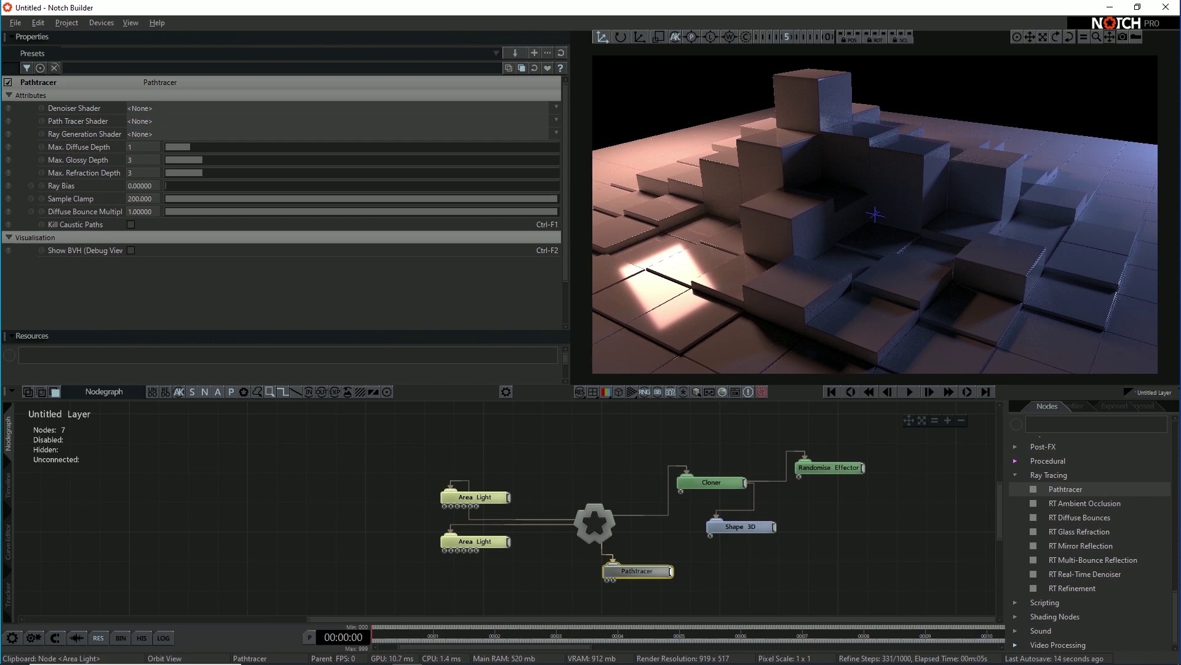
pyautogui.click(141, 147)
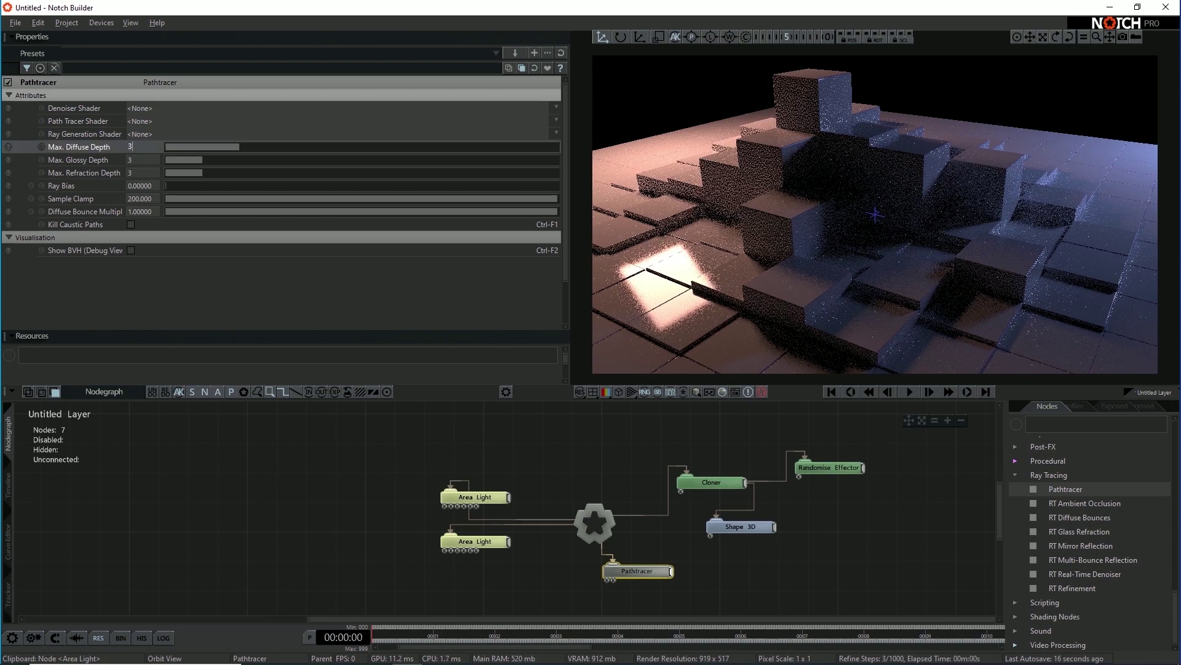
pyautogui.write('3')
pyautogui.press('Tab')
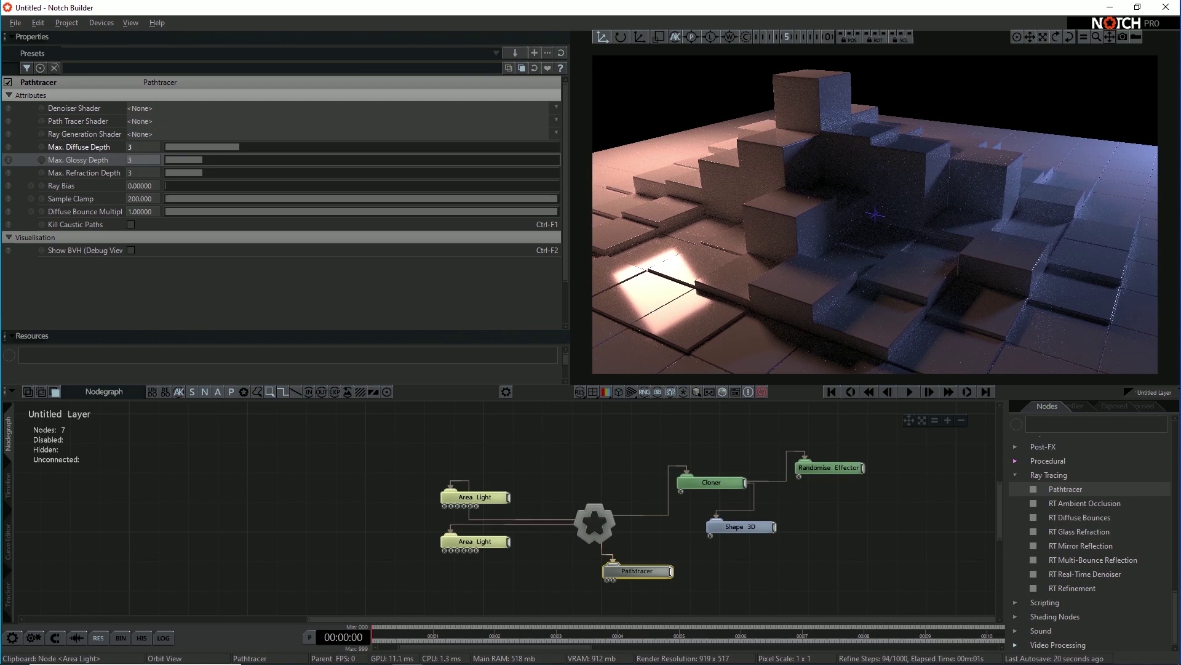
pyautogui.moveTo(875, 214)
pyautogui.mouseDown(button='right')
pyautogui.moveTo(825, 237)
pyautogui.moveTo(864, 227)
pyautogui.mouseUp(button='right')
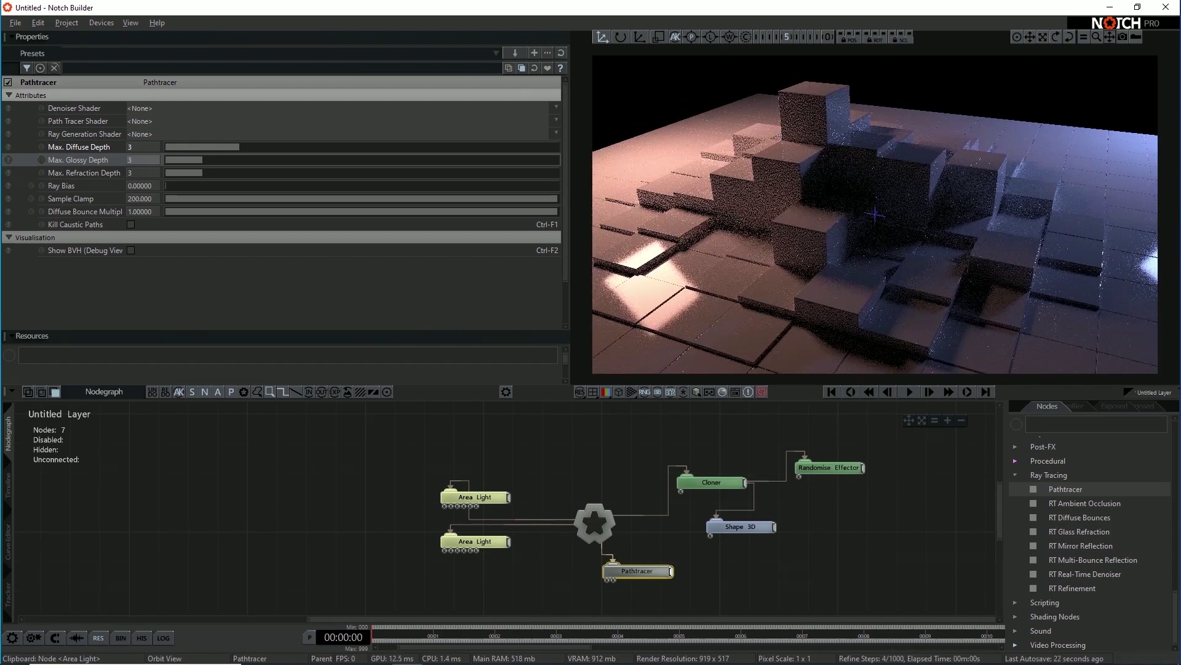
# Add a Material node, connect it to the Shape 3D's Material input, and set its Roughness to about 0.516
pyautogui.scroll(6, 1089, 542)
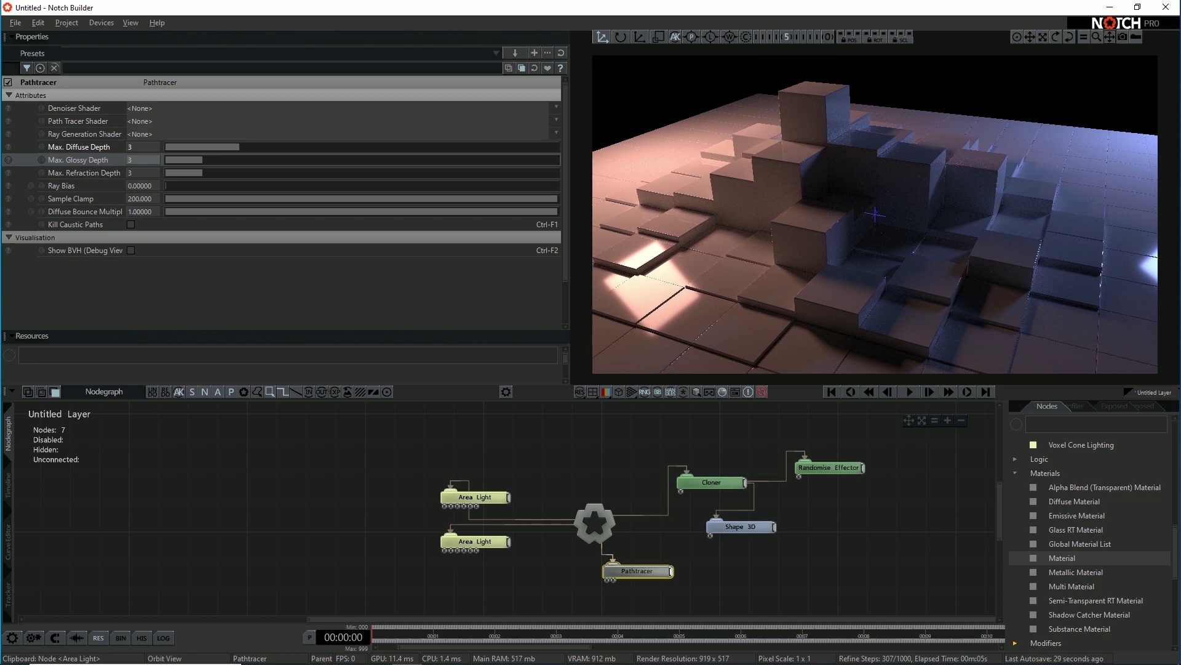
pyautogui.moveTo(1062, 558); pyautogui.dragTo(692, 539)
pyautogui.moveTo(776, 558); pyautogui.dragTo(777, 558)
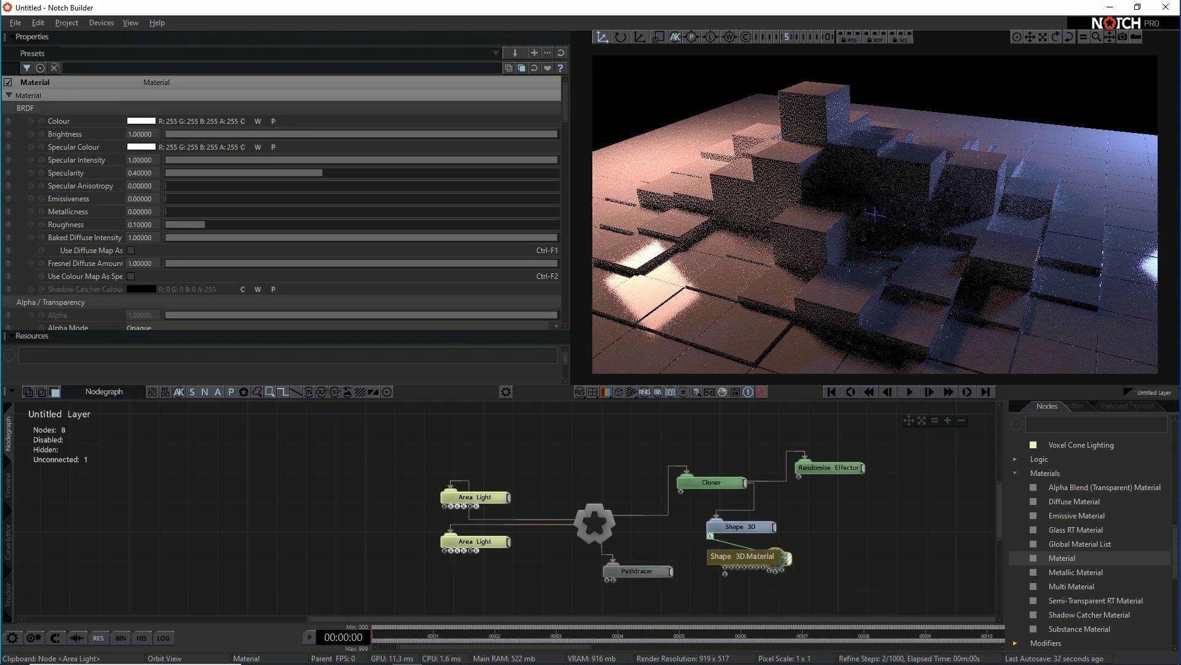
pyautogui.moveTo(711, 537); pyautogui.dragTo(711, 535)
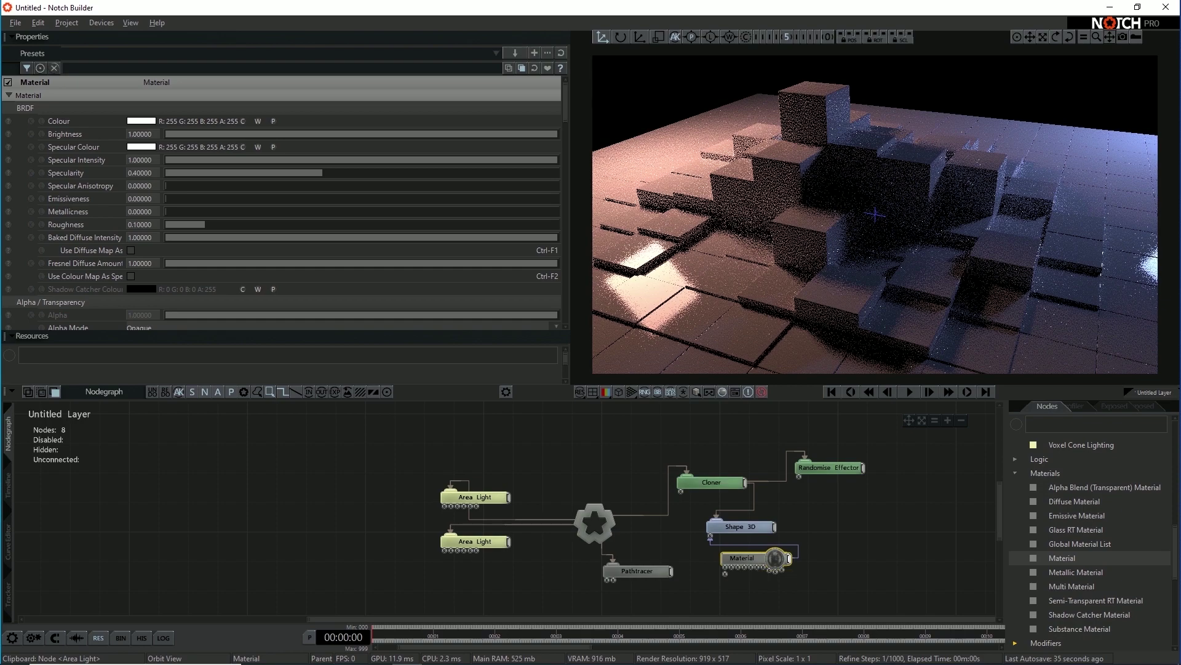
pyautogui.moveTo(206, 225); pyautogui.dragTo(367, 224)
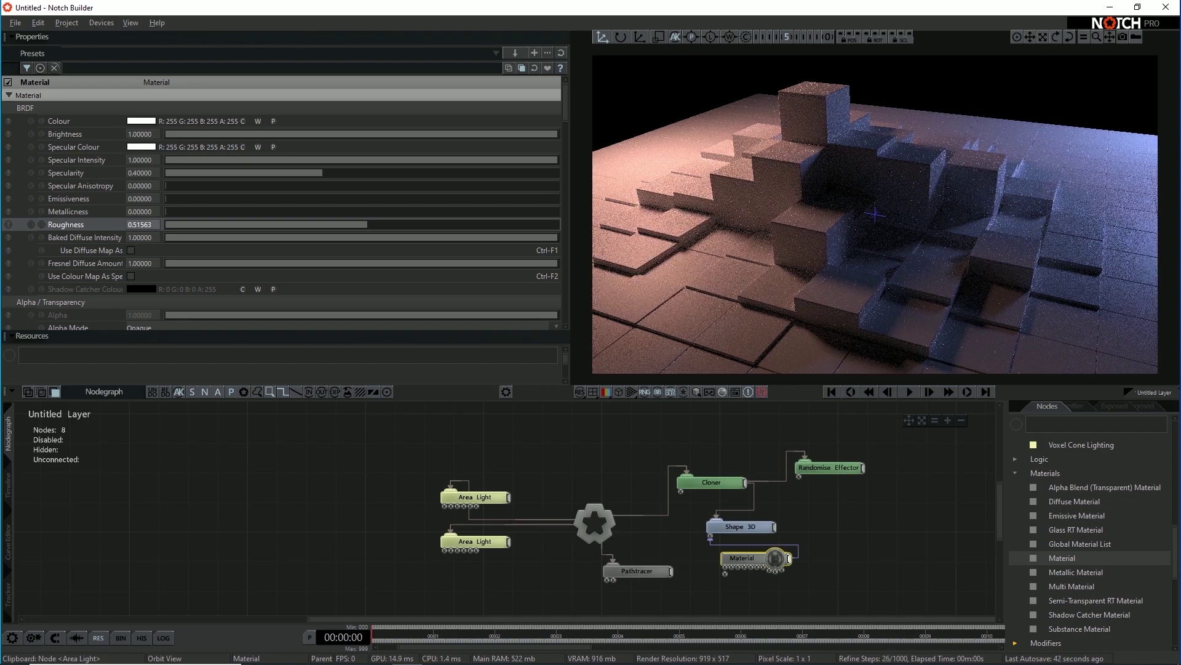
pyautogui.moveTo(824, 227)
pyautogui.mouseDown(button='middle')
pyautogui.moveTo(910, 224)
pyautogui.moveTo(821, 233)
pyautogui.mouseUp(button='middle')
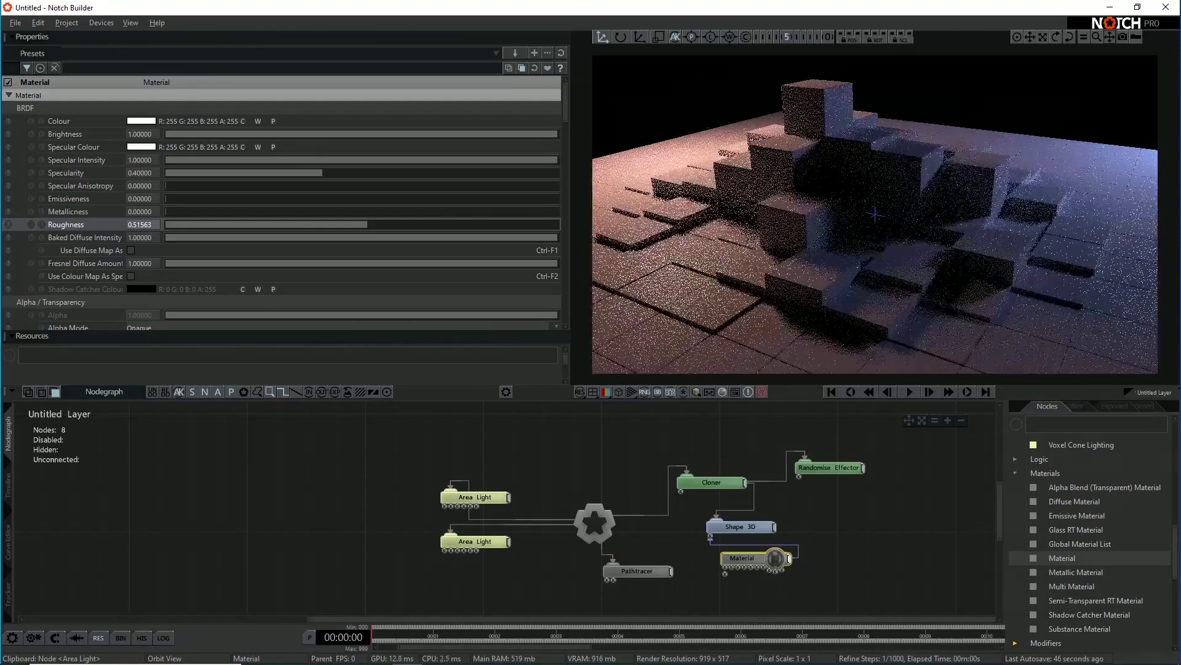
# Disable and re-enable each Area Light in turn to compare how it contributes to the path-traced boxes
pyautogui.moveTo(875, 214); pyautogui.dragTo(875, 214)
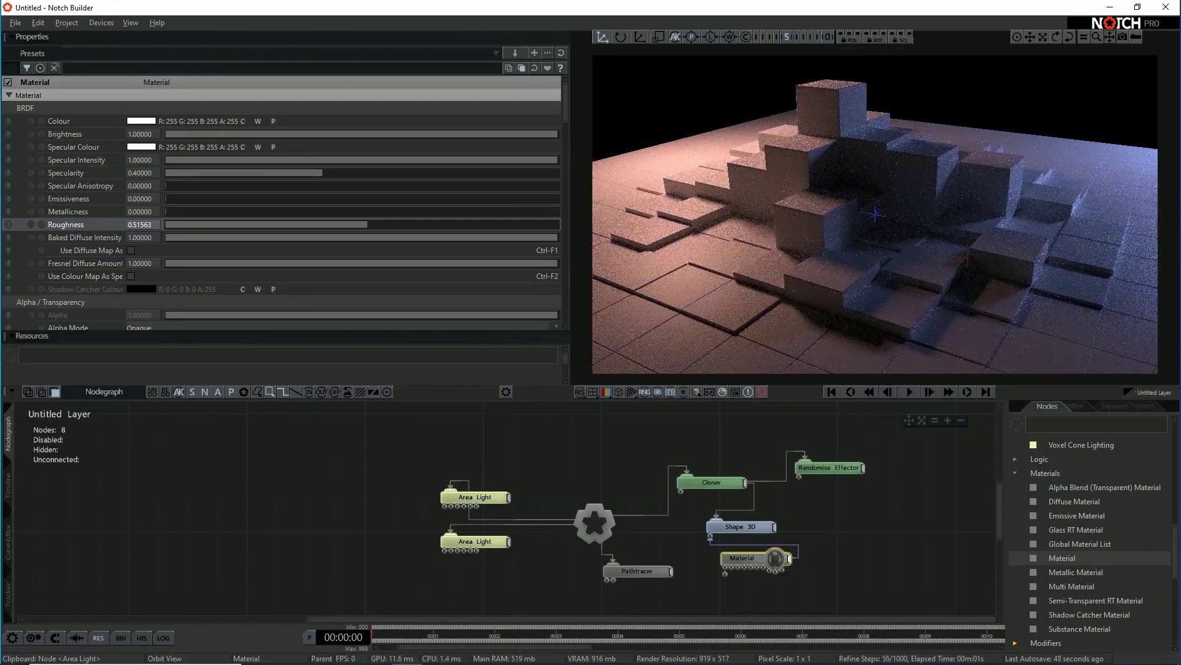
pyautogui.click(486, 541)
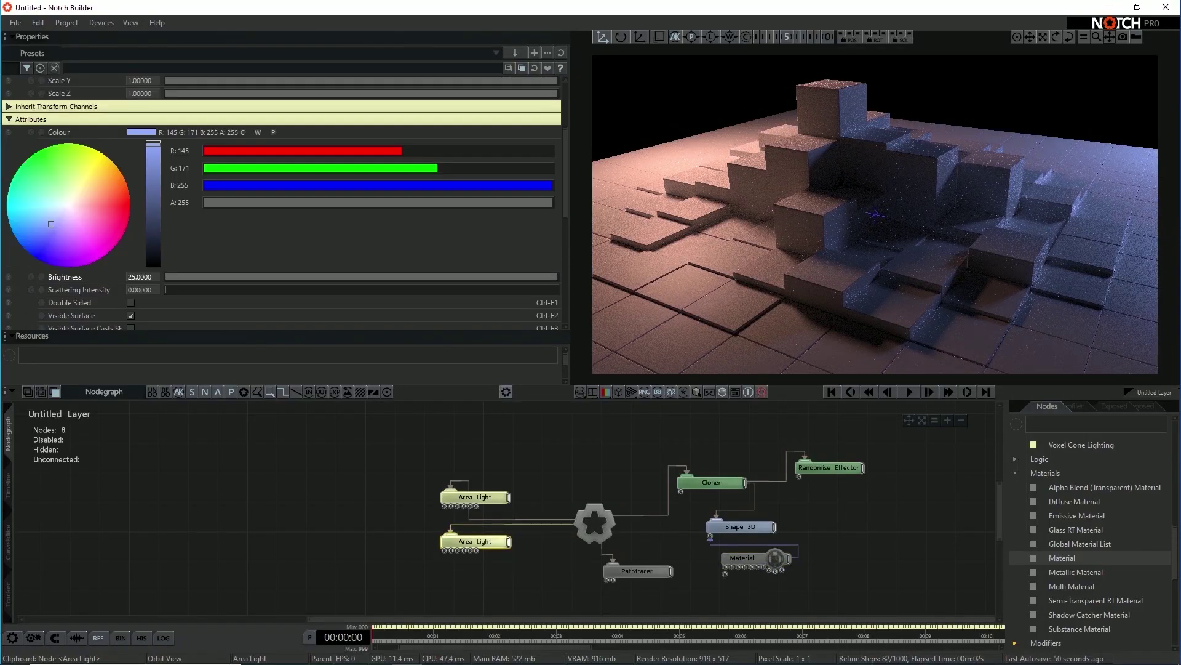
pyautogui.press('d')
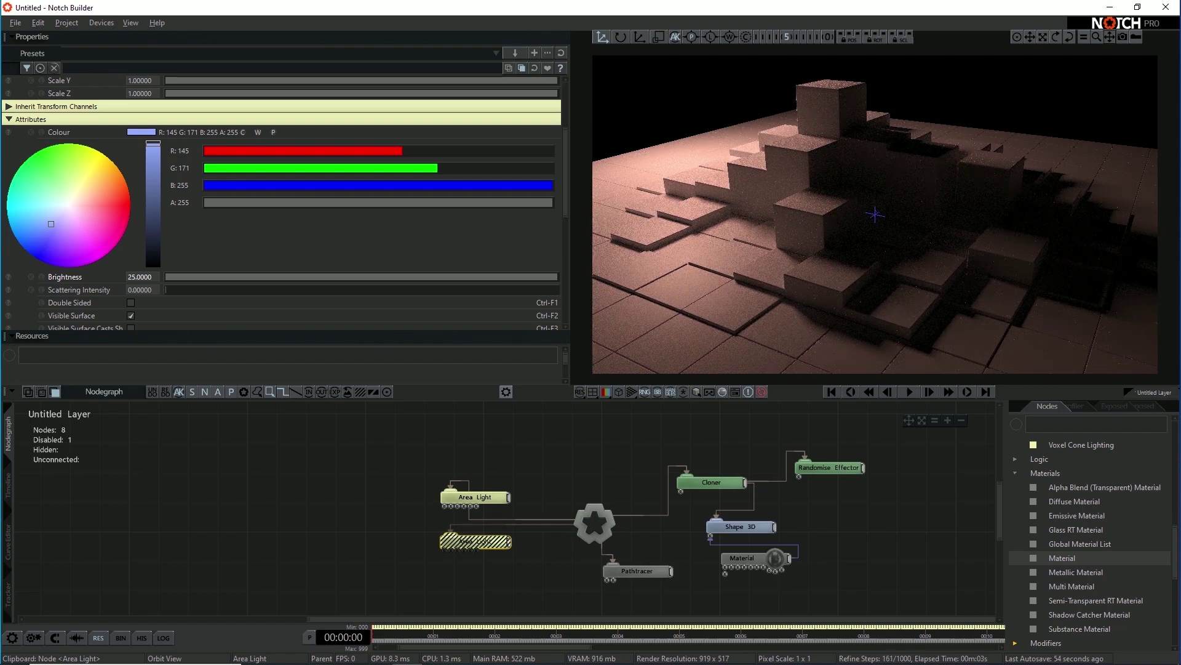
pyautogui.moveTo(875, 234)
pyautogui.mouseDown()
pyautogui.moveTo(856, 203)
pyautogui.moveTo(886, 222)
pyautogui.mouseUp()
pyautogui.scroll(4, 875, 214)
pyautogui.scroll(5, 875, 214)
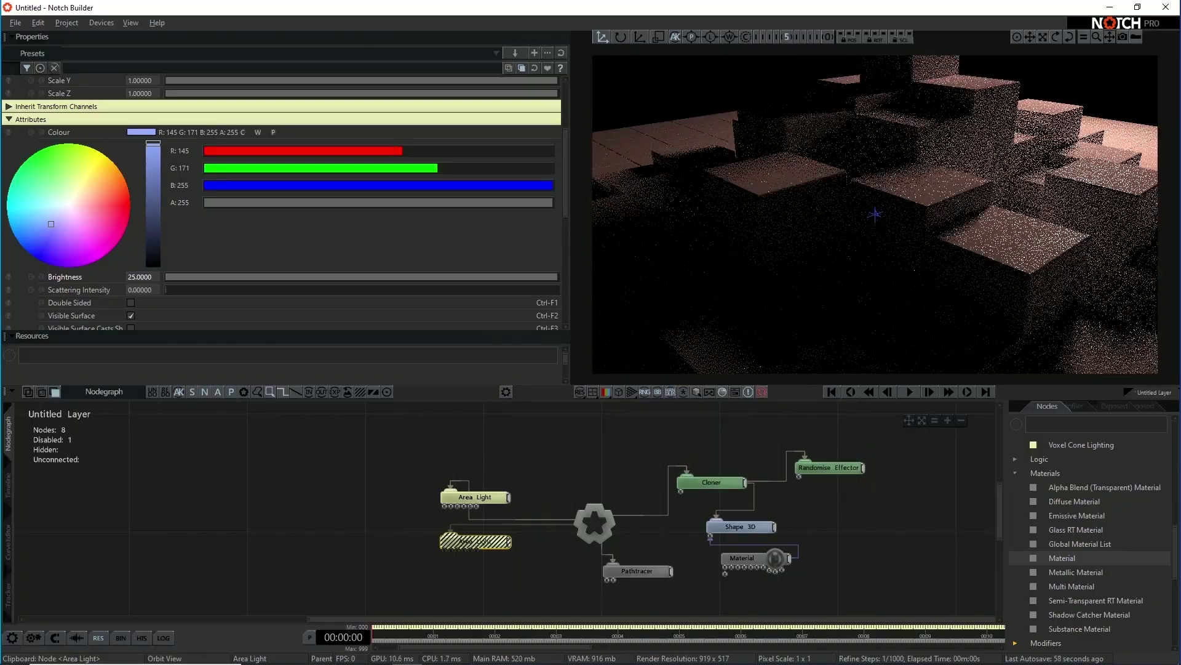
pyautogui.moveTo(875, 214)
pyautogui.keyDown('alt'); pyautogui.mouseDown()
pyautogui.moveTo(979, 209)
pyautogui.moveTo(886, 215)
pyautogui.moveTo(936, 203)
pyautogui.moveTo(862, 182)
pyautogui.mouseUp(); pyautogui.keyUp('alt')
pyautogui.scroll(-3, 874, 214)
pyautogui.press('d')
pyautogui.click(477, 497)
pyautogui.press('d')
pyautogui.press('d')
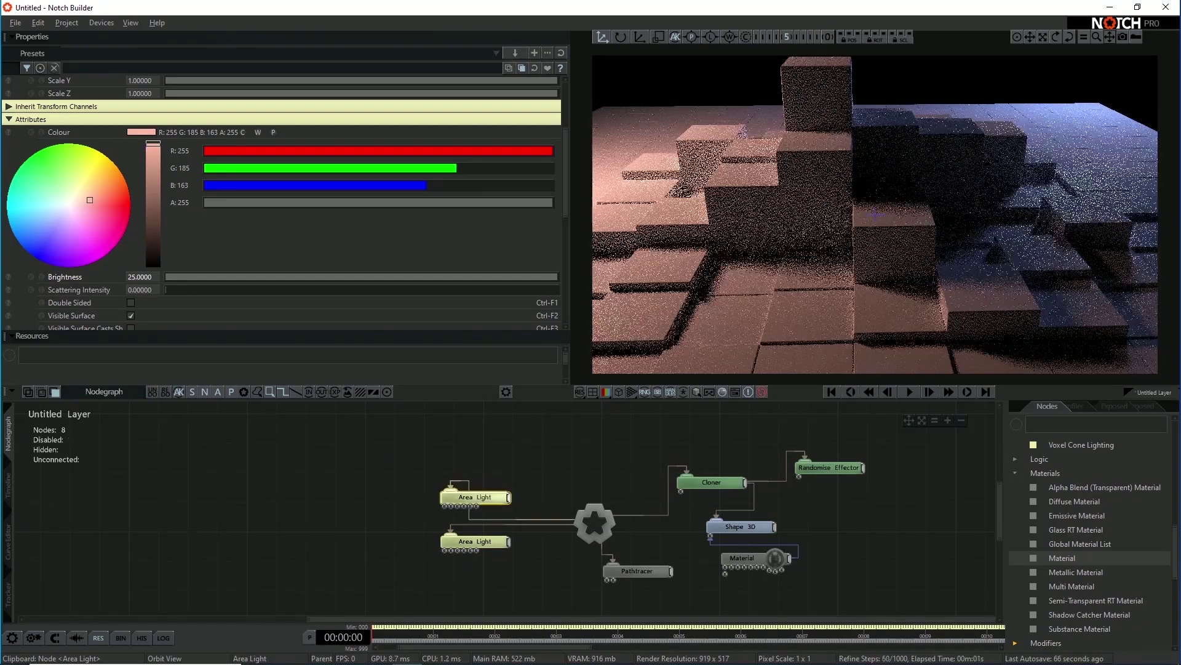
pyautogui.scroll(1, 875, 214)
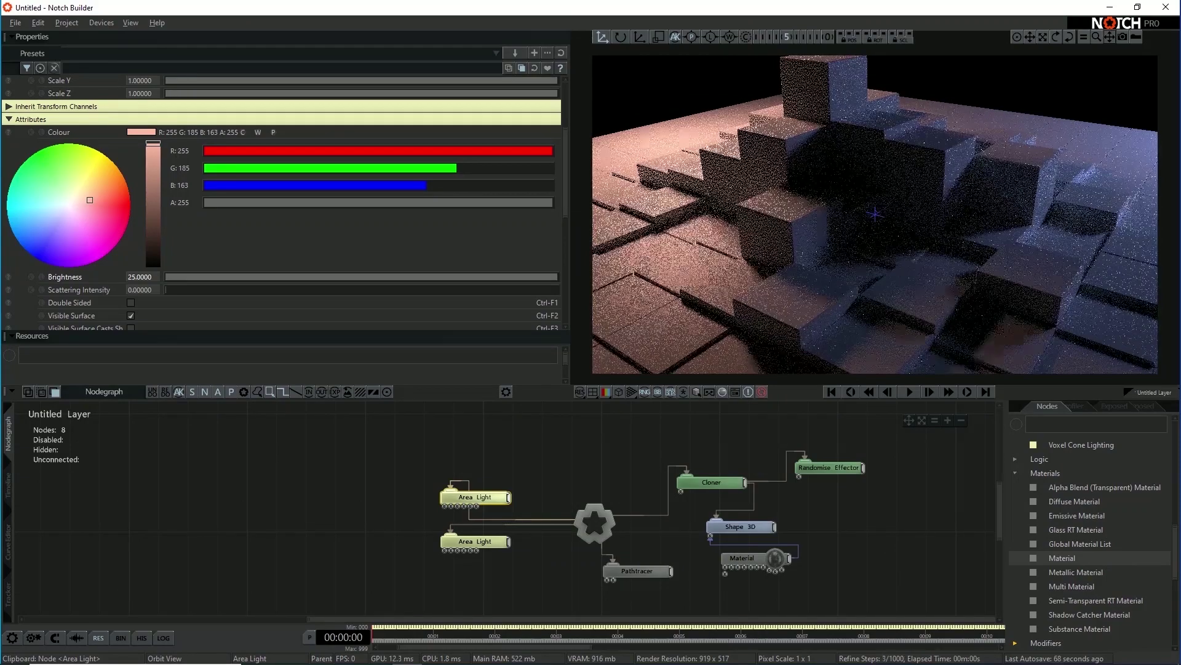
pyautogui.scroll(-2, 875, 214)
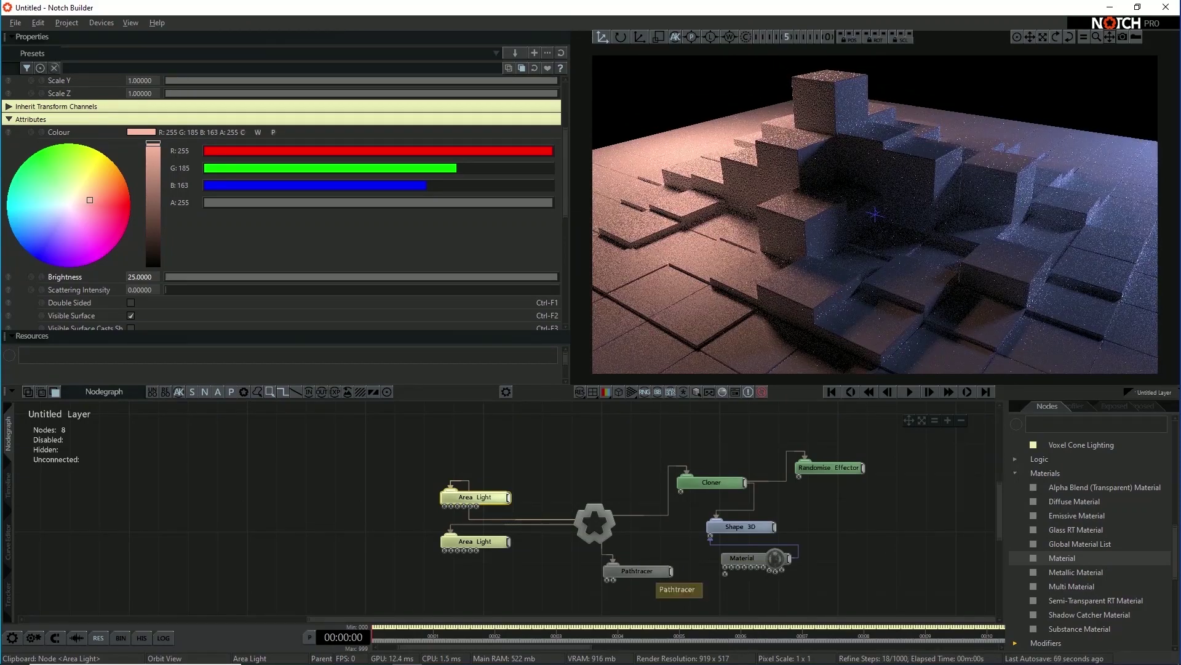
# Move the Pathtracer node lower in the nodegraph, slightly to the right of the Root
pyautogui.moveTo(643, 572); pyautogui.dragTo(628, 587)
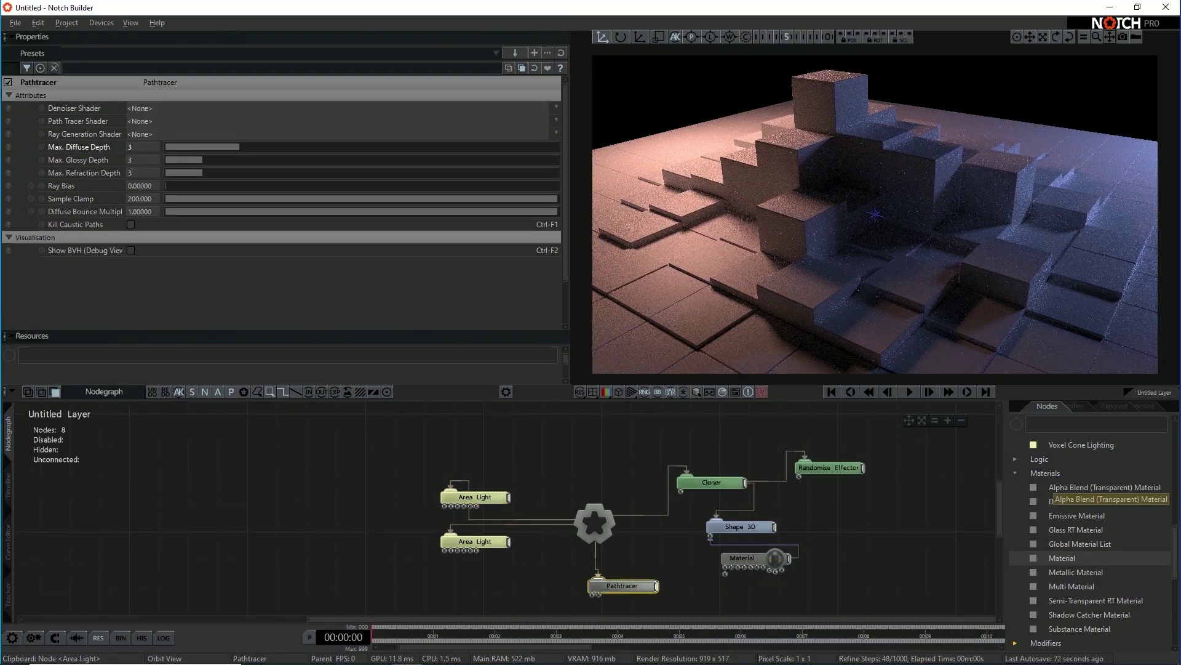
pyautogui.scroll(-1, 1102, 554)
pyautogui.scroll(1, 1101, 554)
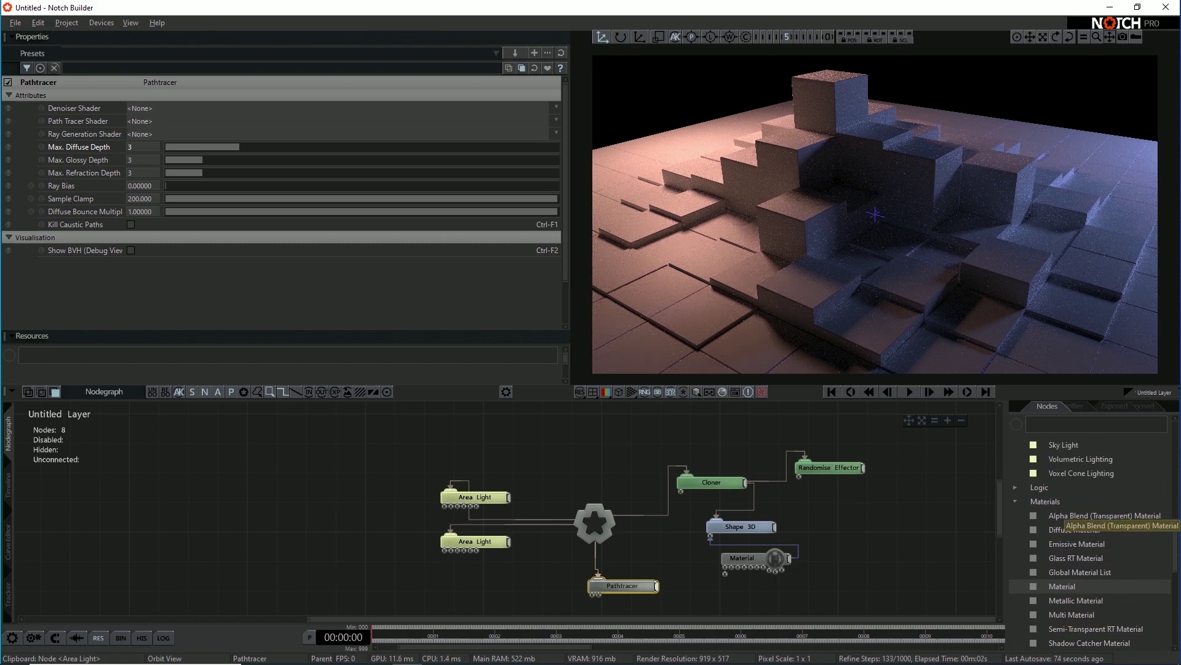
pyautogui.moveTo(623, 585); pyautogui.dragTo(652, 585)
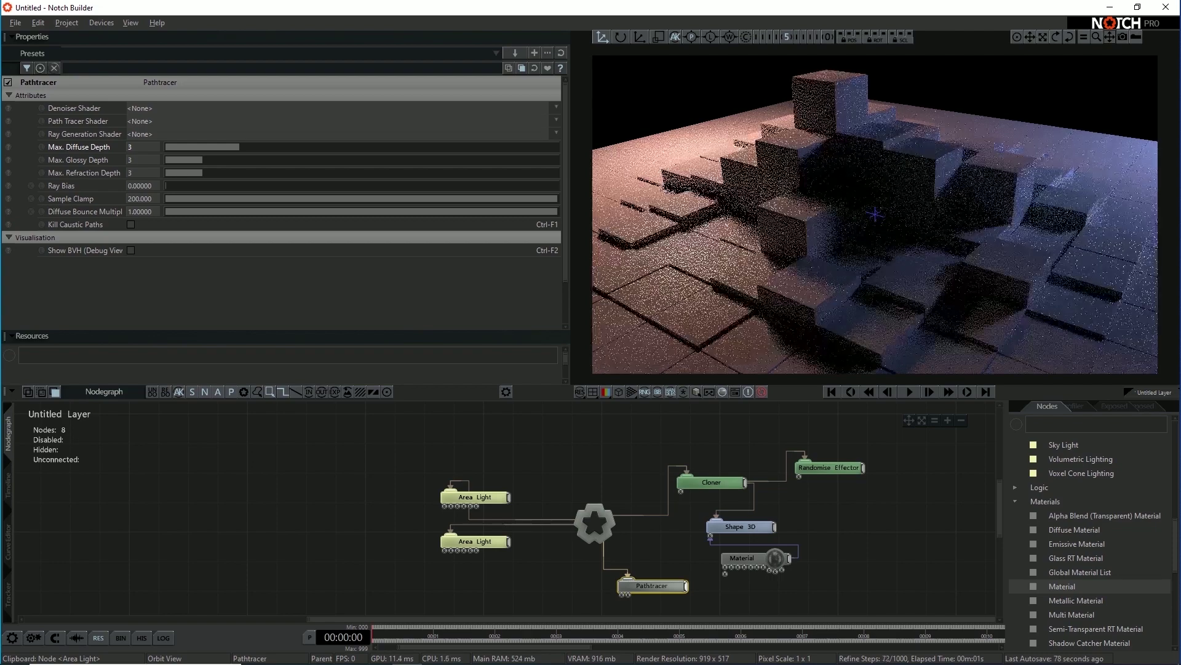
# Add an RT Refinement node from the Ray Tracing category and connect it to the Root
pyautogui.scroll(-3, 1102, 553)
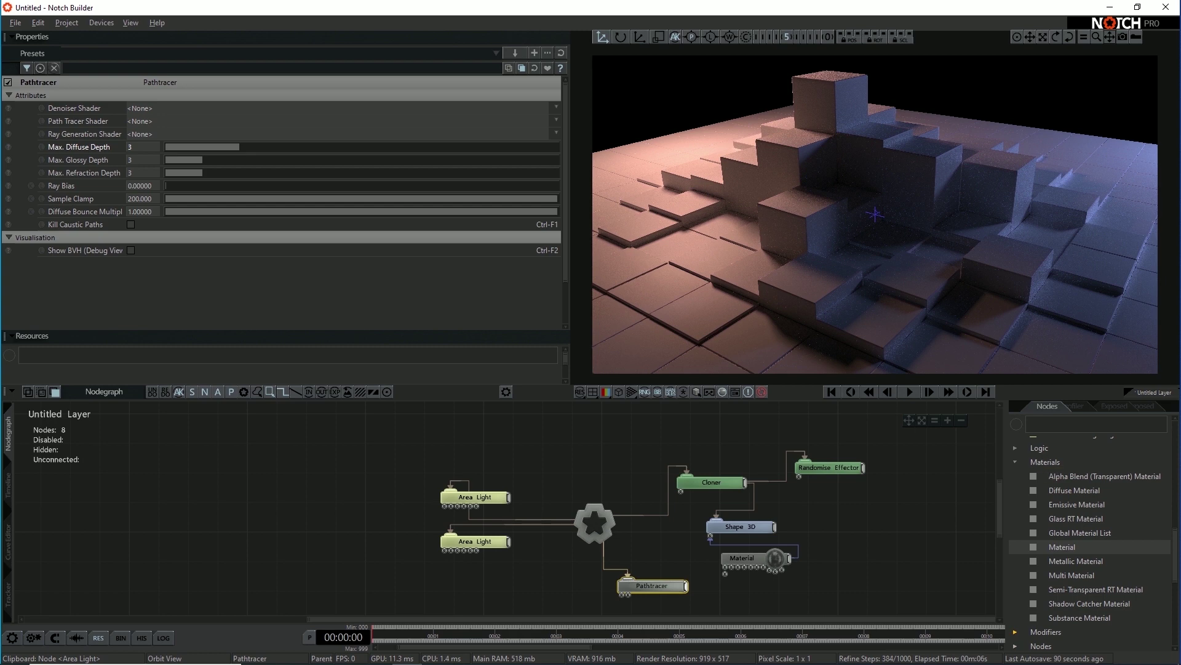
pyautogui.scroll(-5, 1089, 544)
pyautogui.scroll(-2, 1089, 554)
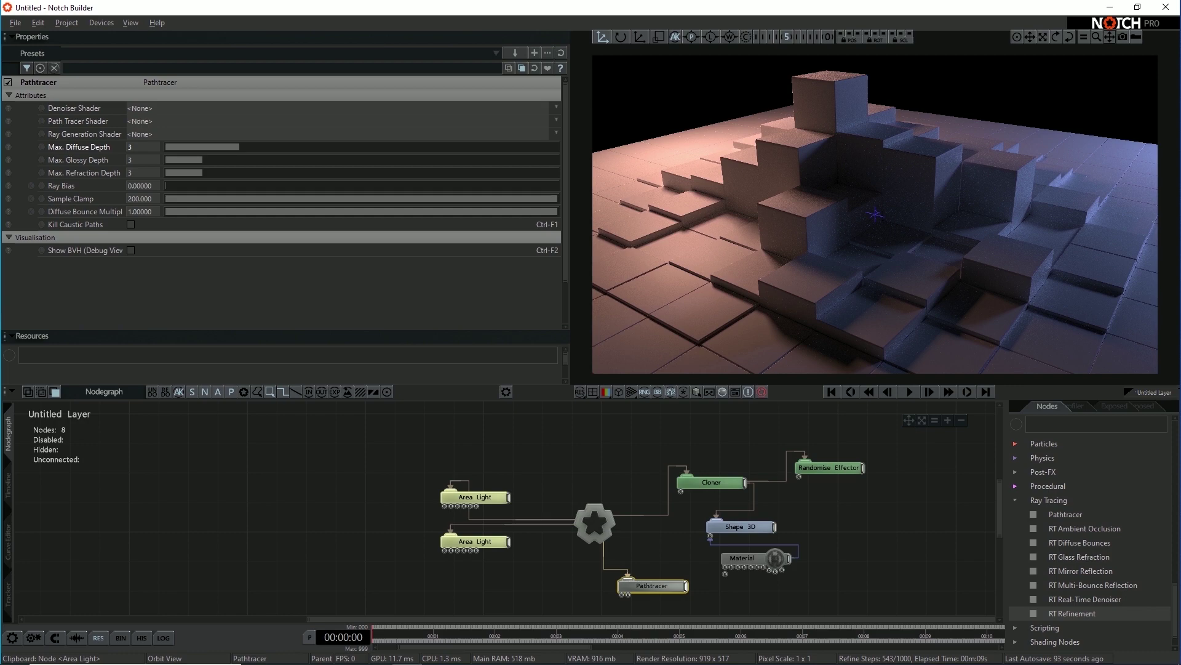
pyautogui.moveTo(1070, 613); pyautogui.dragTo(564, 585)
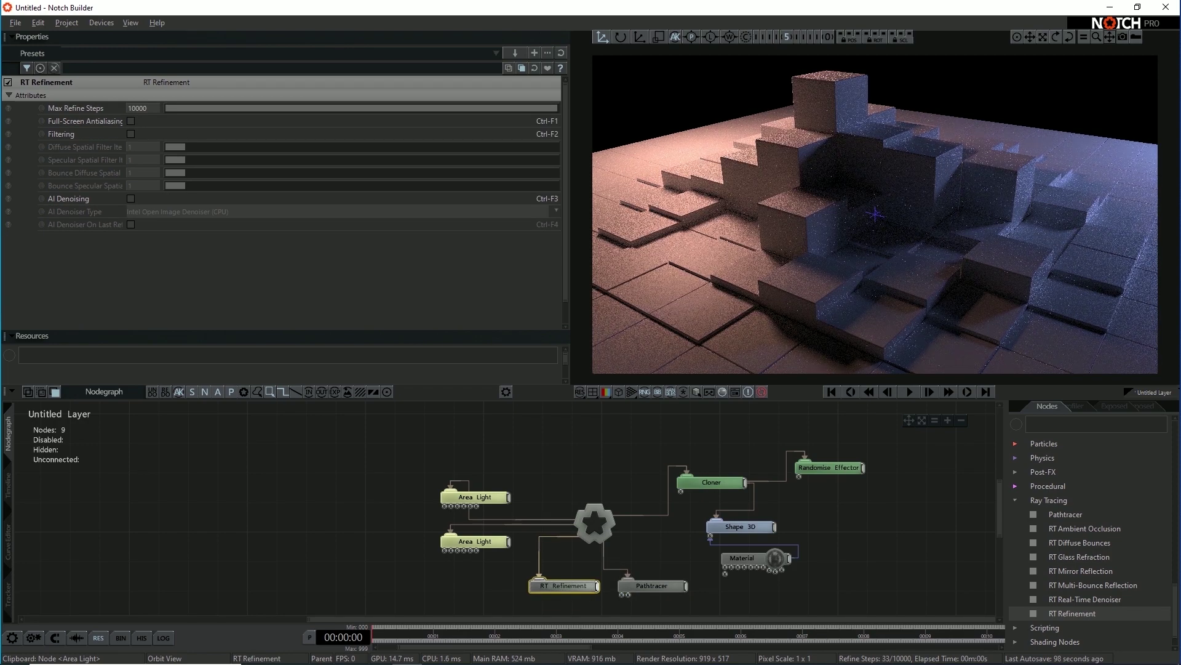
# Set the RT Refinement node's Max Refine Steps to 100 and restart the refinement with a slight change of view
pyautogui.click(141, 109)
pyautogui.write('100')
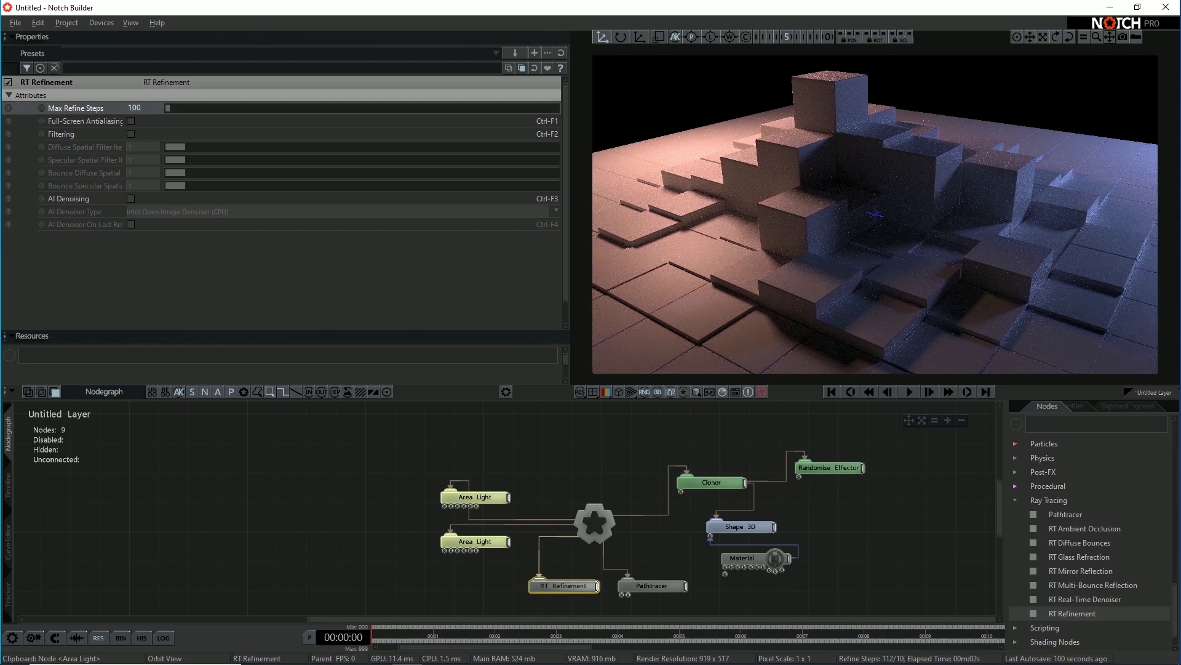
pyautogui.press('Return')
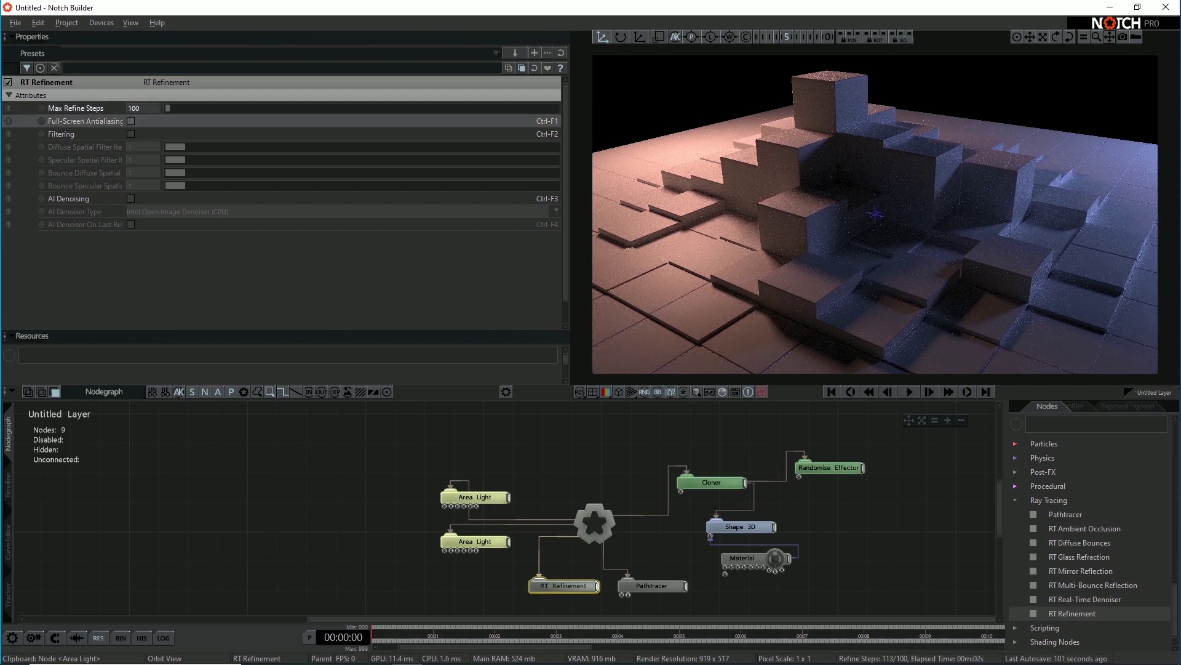
pyautogui.moveTo(875, 214); pyautogui.dragTo(856, 214, button='middle')
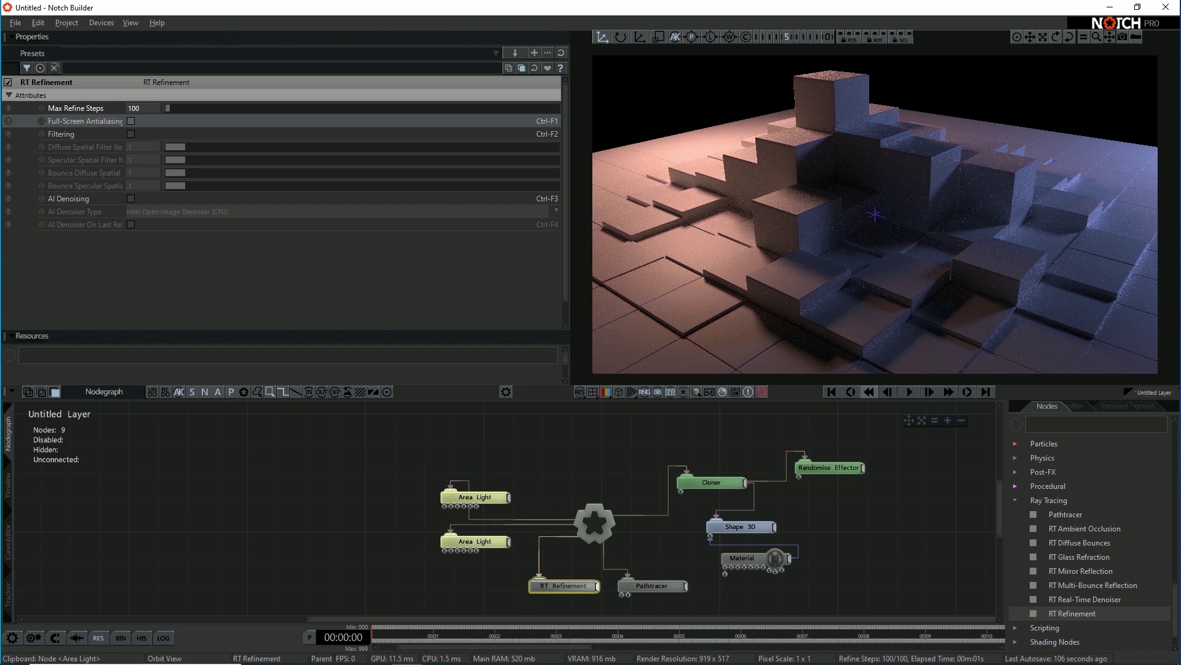
# Enable Full-Screen Antialiasing on the RT Refinement node, comparing box edges with it off and on in a magnified viewport
pyautogui.hotkey('ctrl', 'F1')
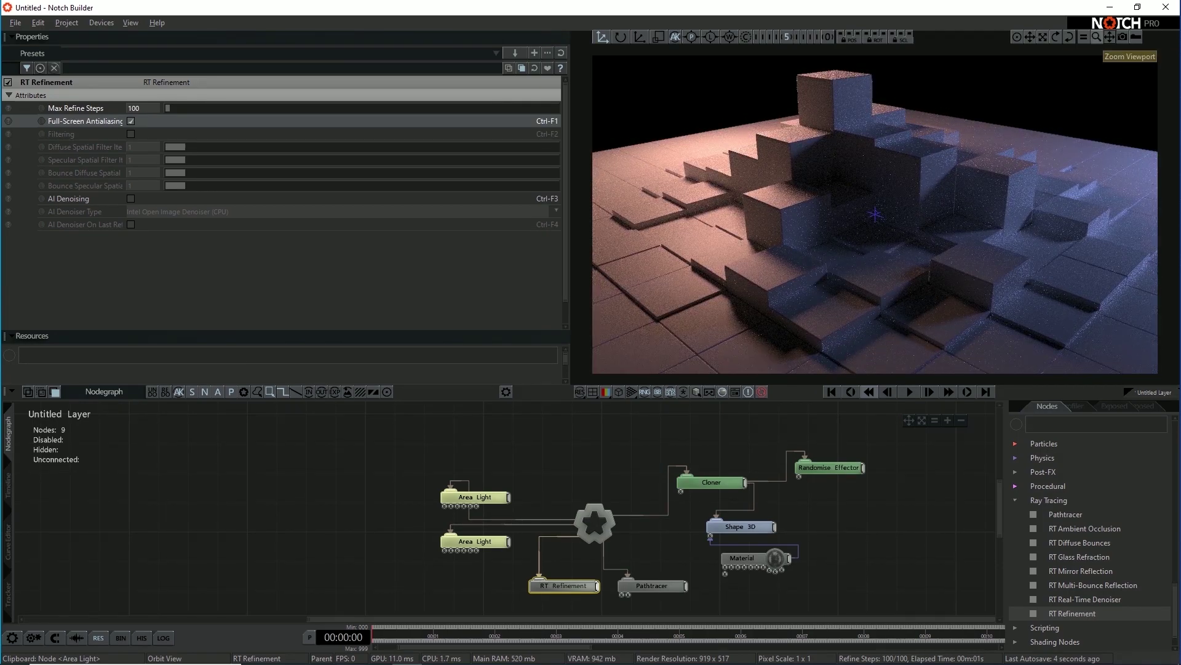
pyautogui.moveTo(1097, 37); pyautogui.dragTo(1145, 37)
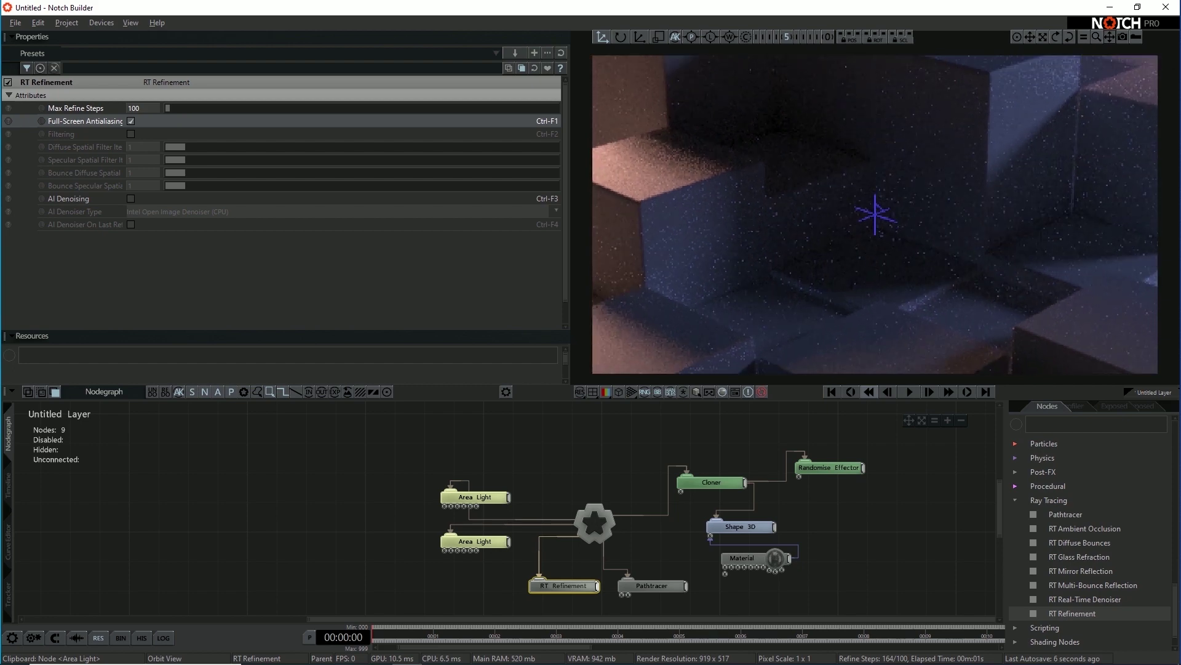
pyautogui.hotkey('ctrl', 'F1')
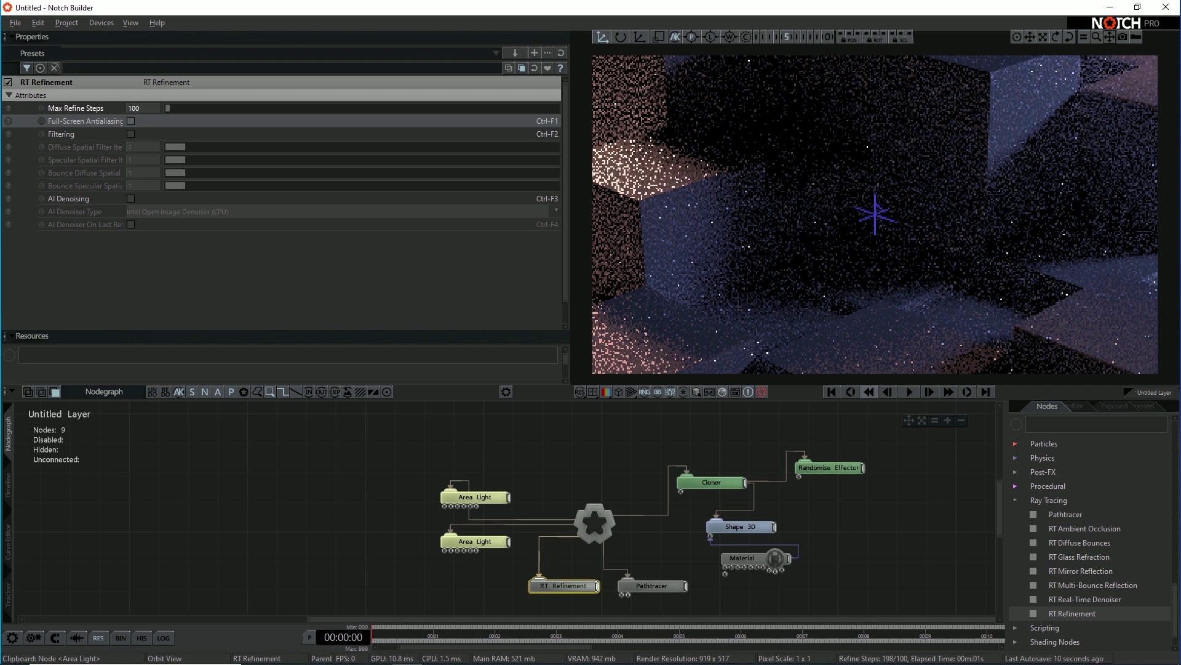
pyautogui.moveTo(875, 214)
pyautogui.mouseDown(button='right')
pyautogui.moveTo(886, 217)
pyautogui.moveTo(876, 213)
pyautogui.mouseUp(button='right')
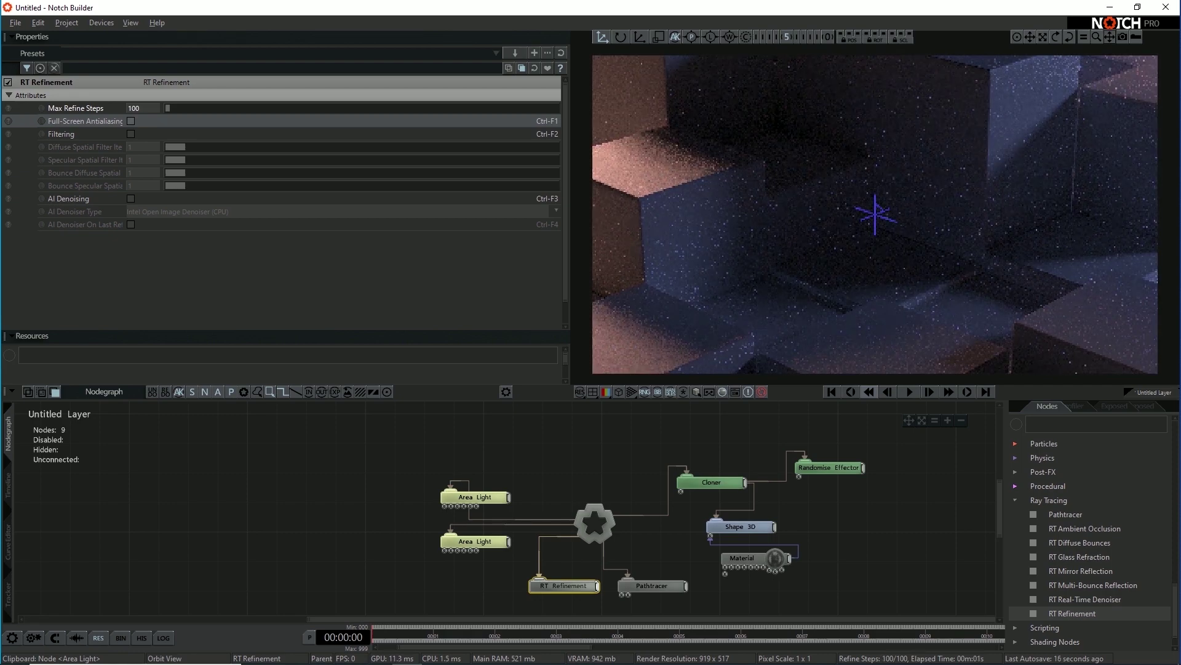
pyautogui.hotkey('ctrl', 'F1')
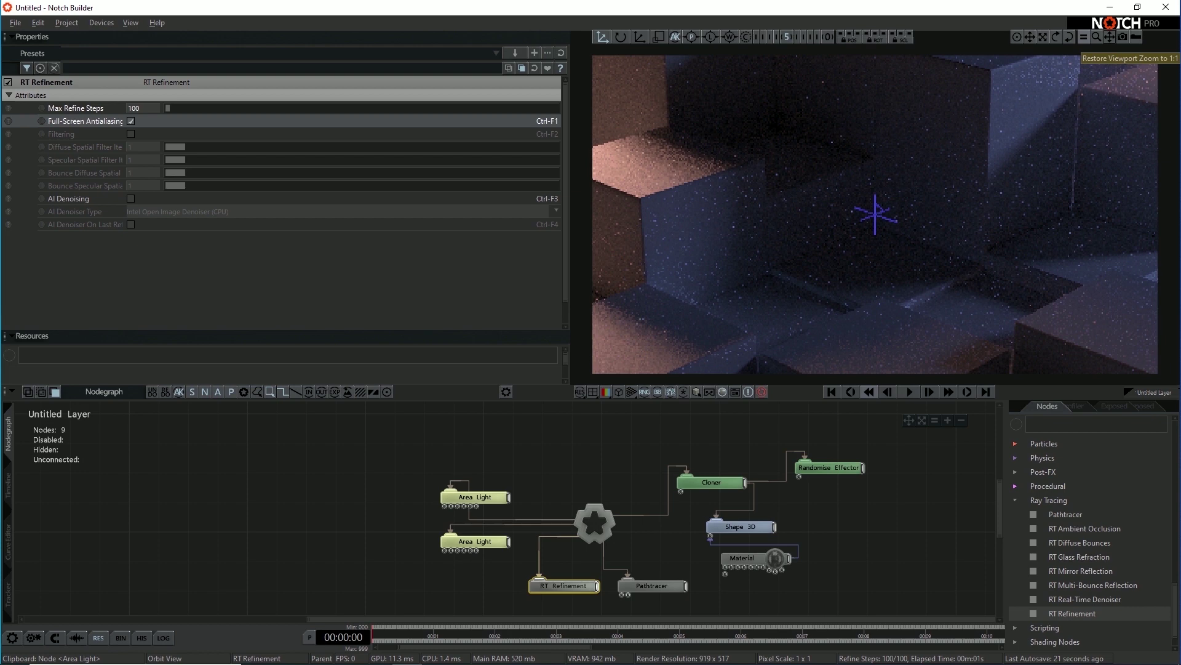
pyautogui.moveTo(1097, 38); pyautogui.dragTo(1109, 38)
pyautogui.click(1084, 38)
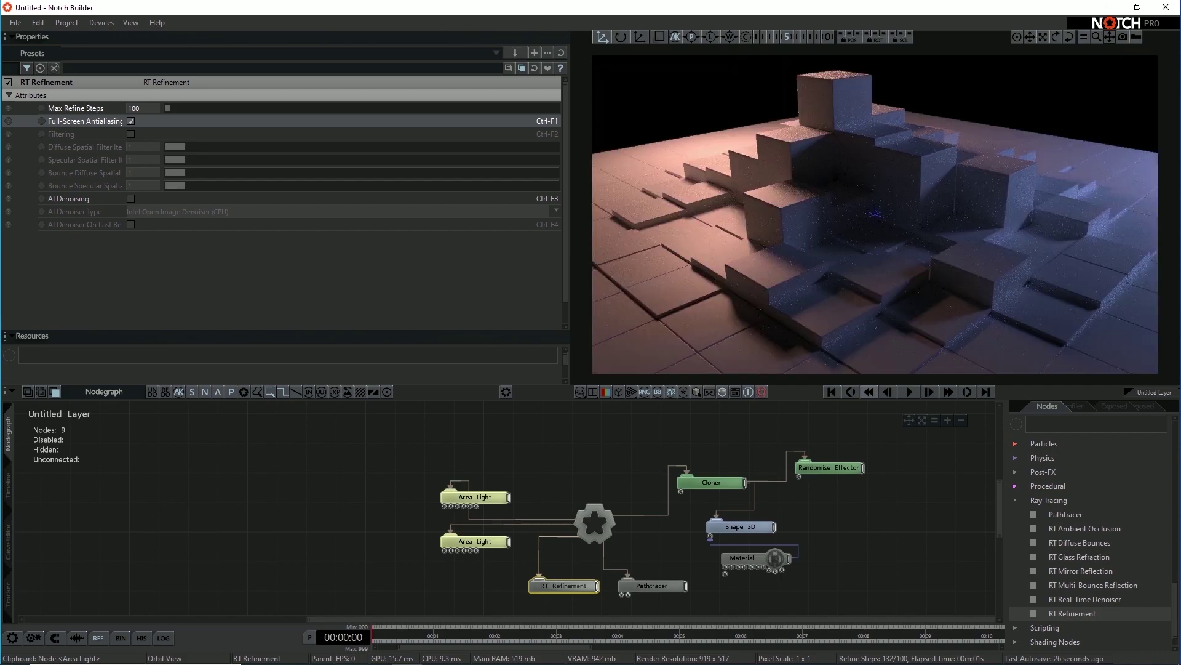
# Set the RT Refinement node's Max Refine Steps to 40 and re-render the scene from a slightly different angle
pyautogui.keyDown('alt'); pyautogui.moveTo(875, 214); pyautogui.dragTo(882, 211); pyautogui.keyUp('alt')
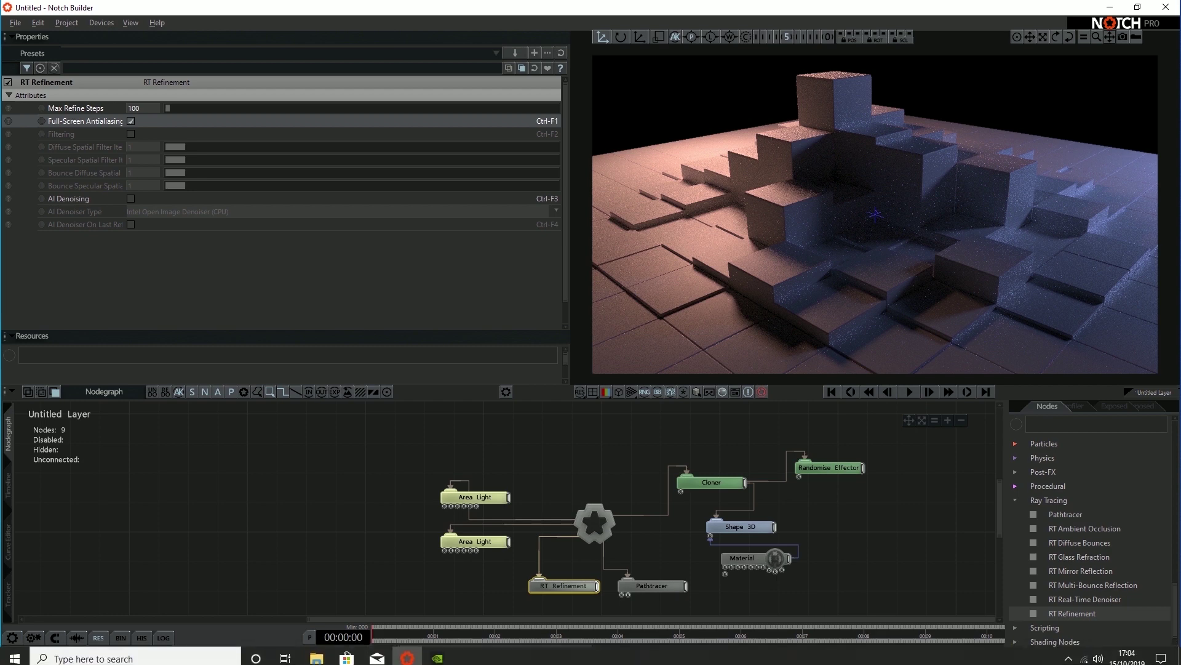
pyautogui.click(140, 109)
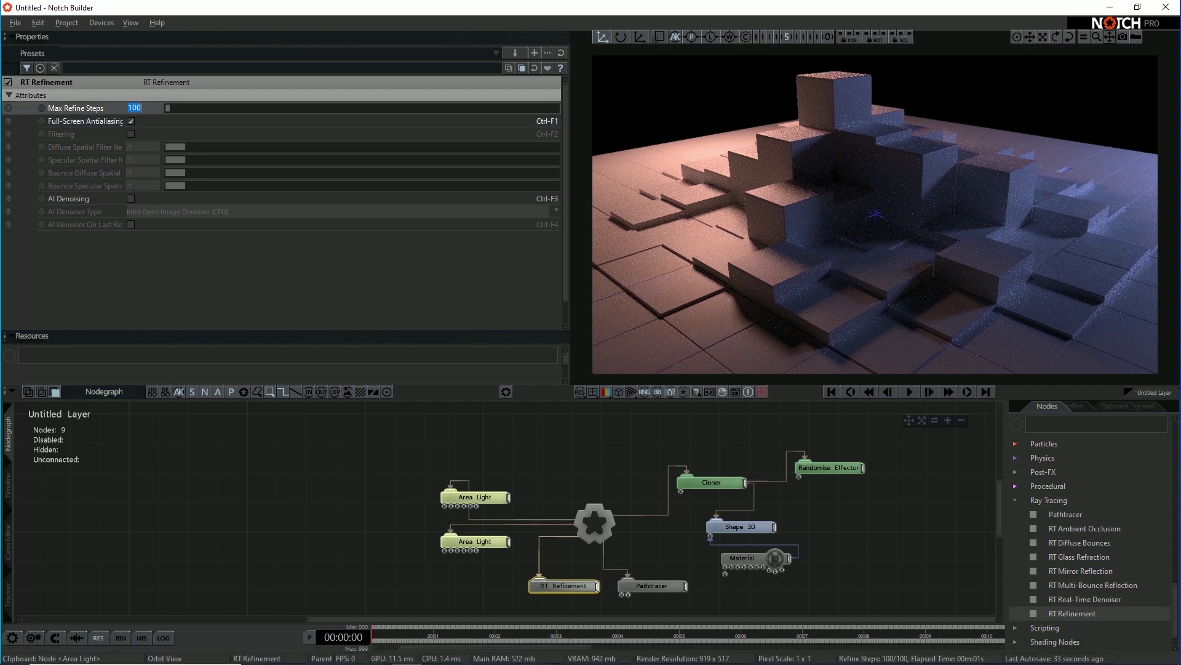
pyautogui.write('40')
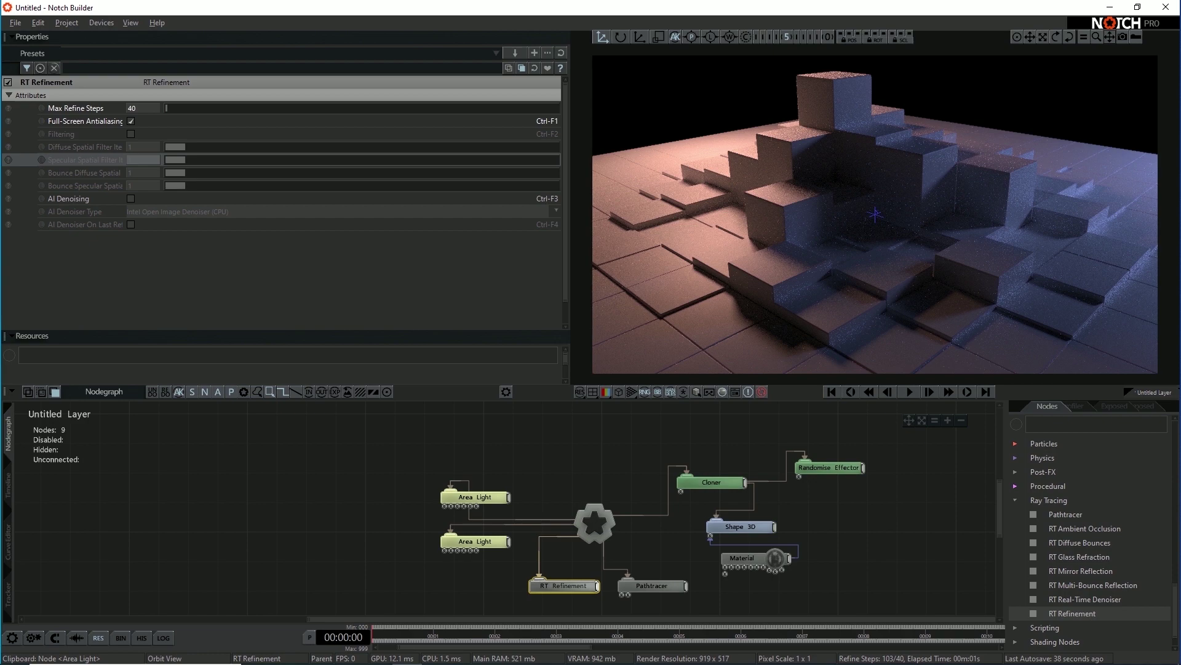
pyautogui.press('Return')
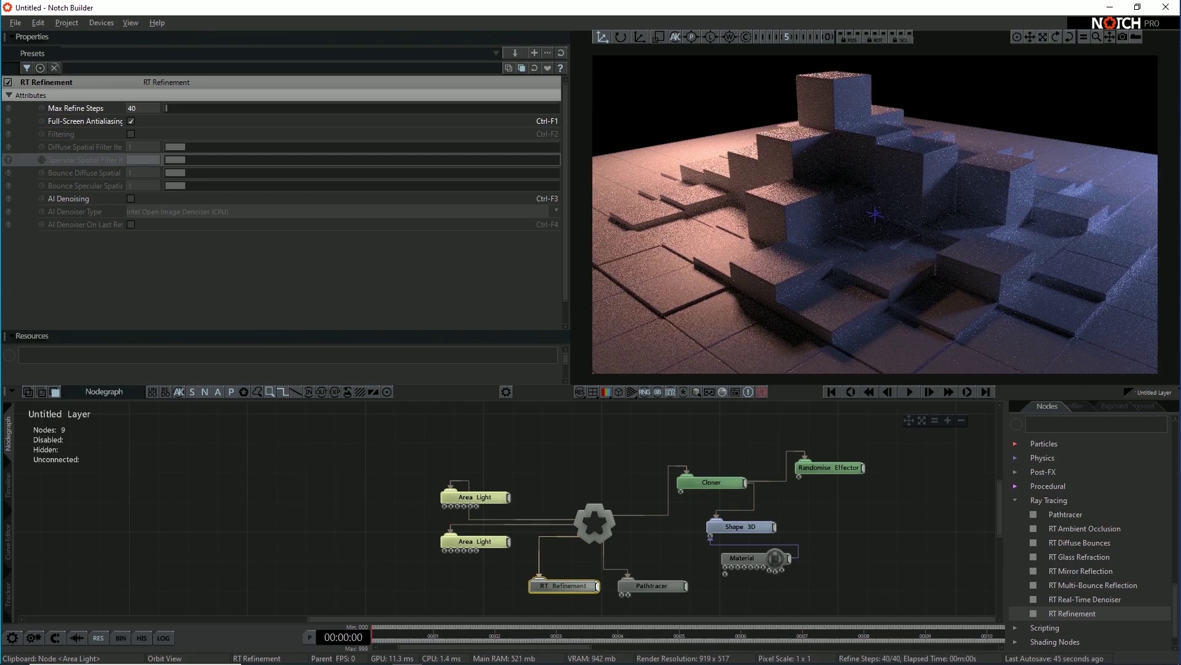
pyautogui.moveTo(886, 221); pyautogui.dragTo(849, 212, button='middle')
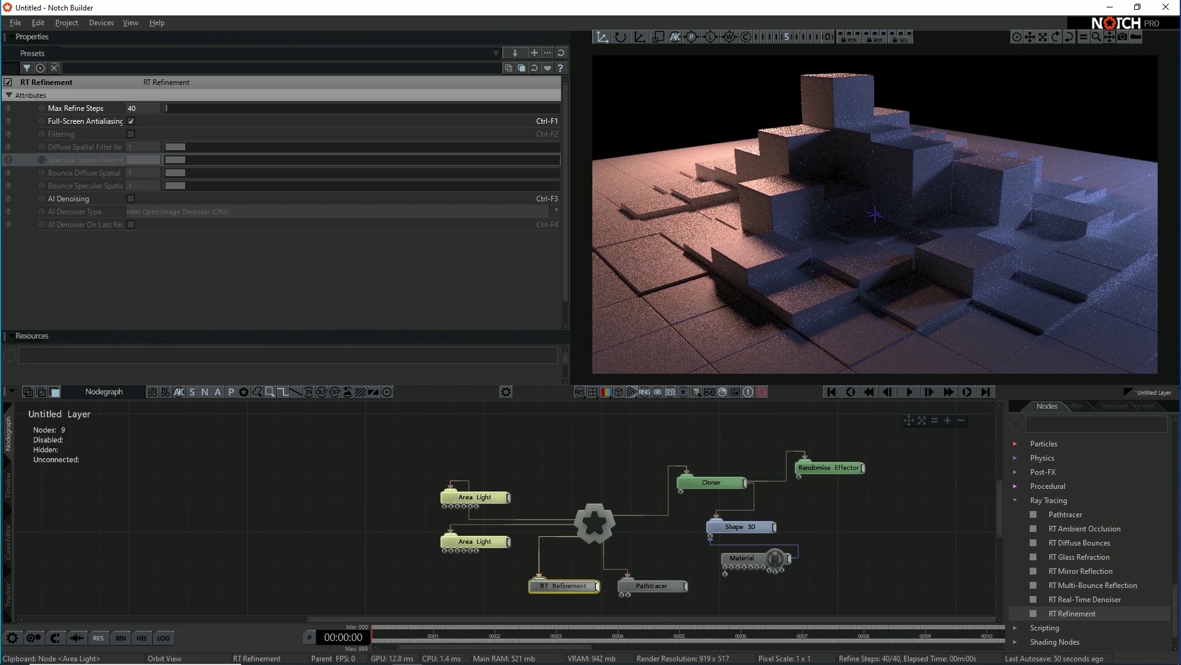
# Enable AI Denoising on the RT Refinement node with the Intel Open Image Denoiser (CPU) and check it from new angles
pyautogui.click(131, 198)
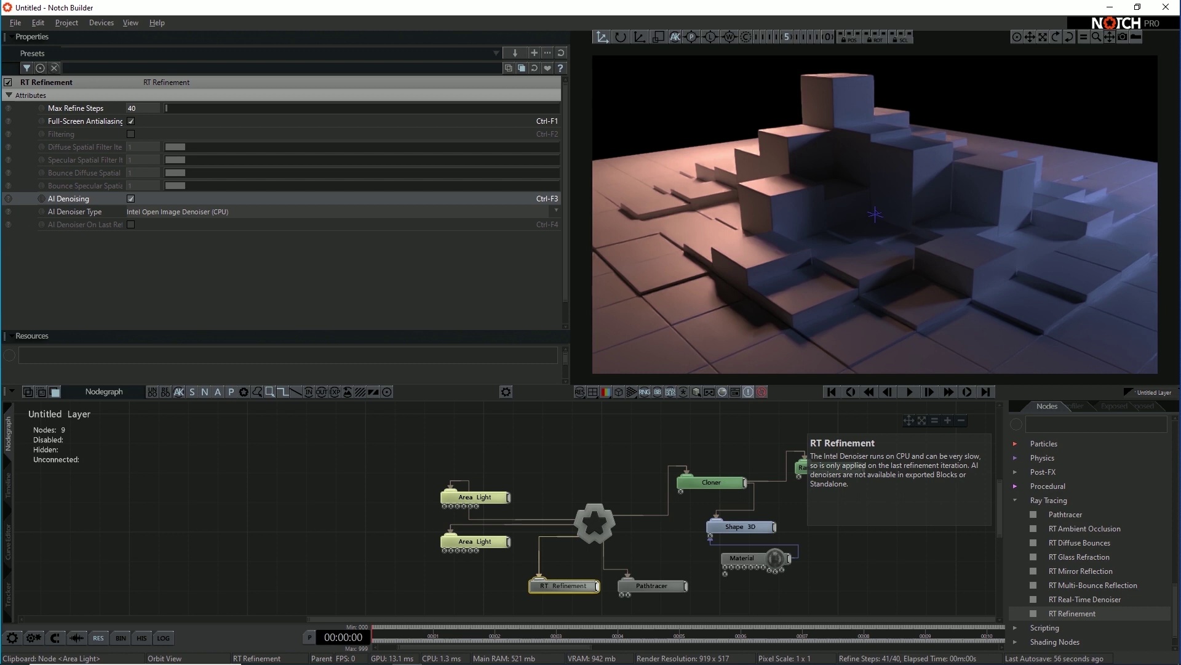
pyautogui.click(177, 212)
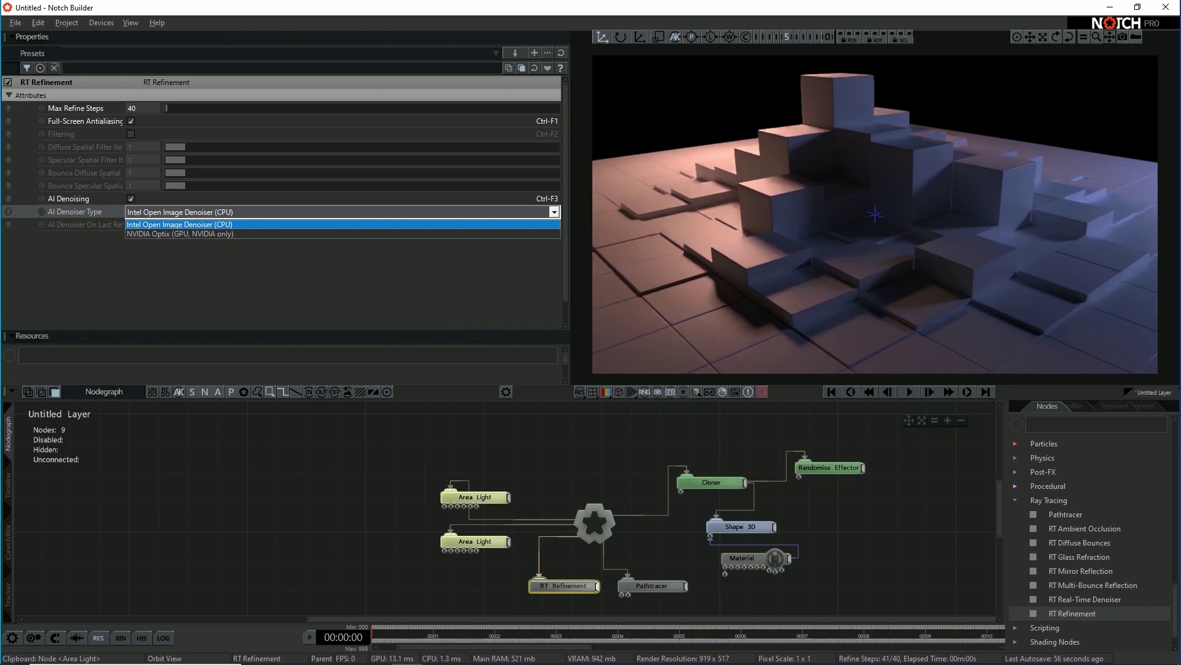
pyautogui.click(179, 224)
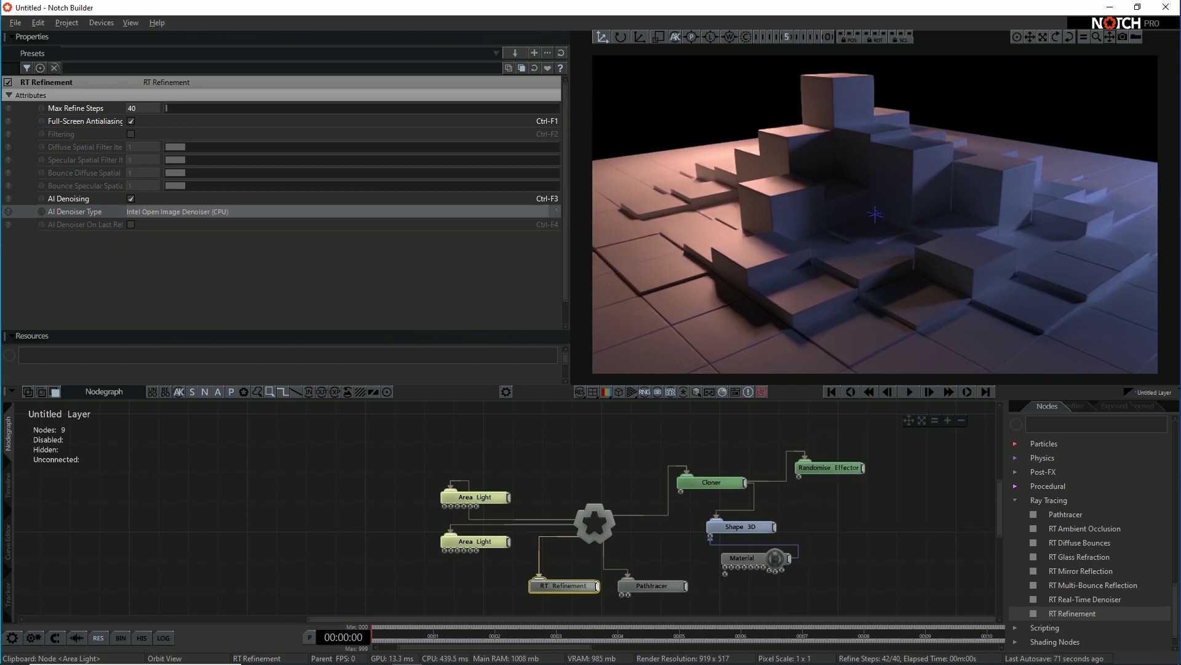
pyautogui.moveTo(875, 214); pyautogui.dragTo(864, 213, button='right')
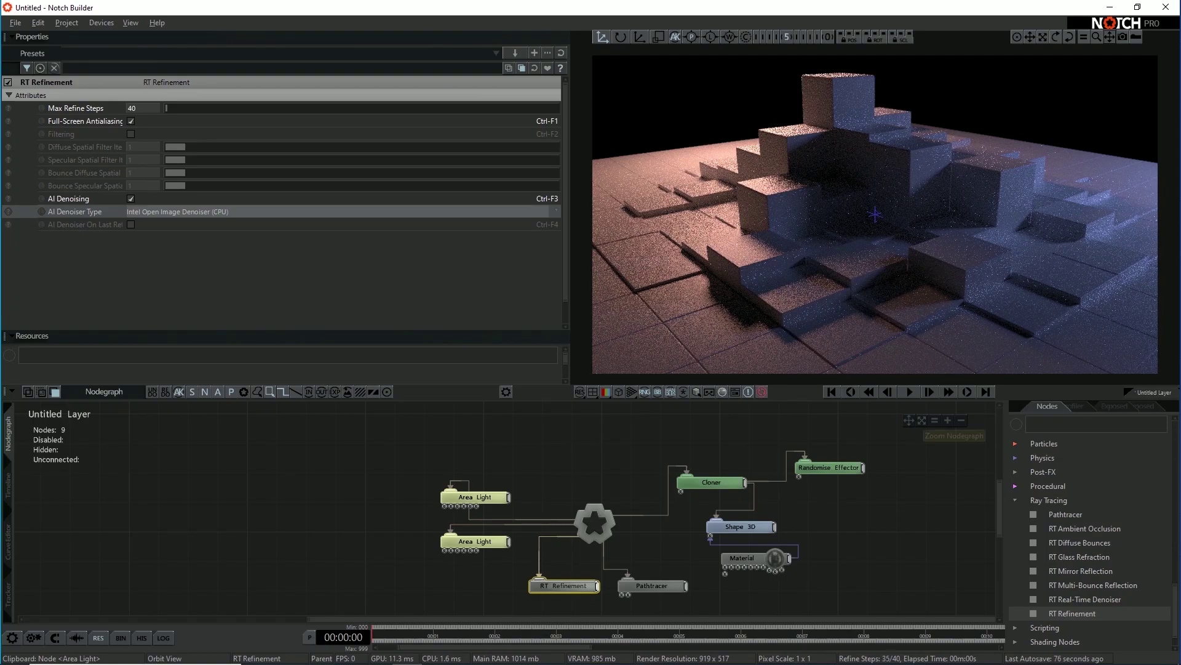
pyautogui.moveTo(875, 214); pyautogui.dragTo(867, 215, button='right')
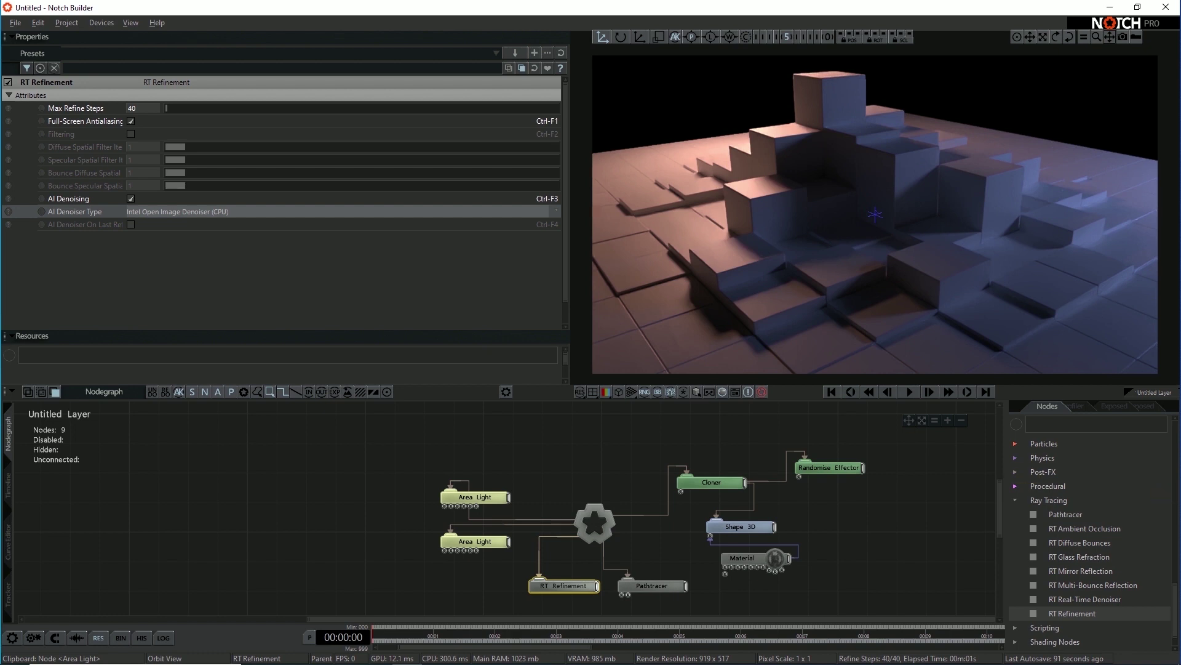
# Add a Turbulence Effector from the Cloning effectors to the nodegraph and connect it to the Cloner
pyautogui.scroll(10, 1083, 499)
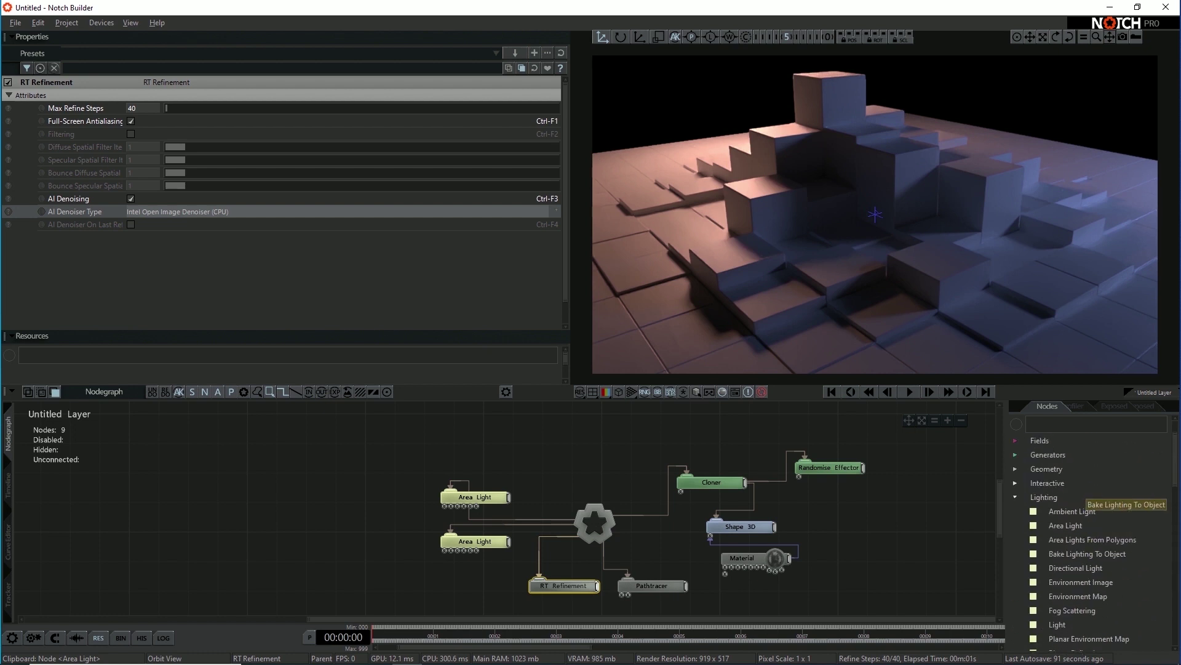
pyautogui.scroll(3, 1046, 477)
pyautogui.click(1044, 460)
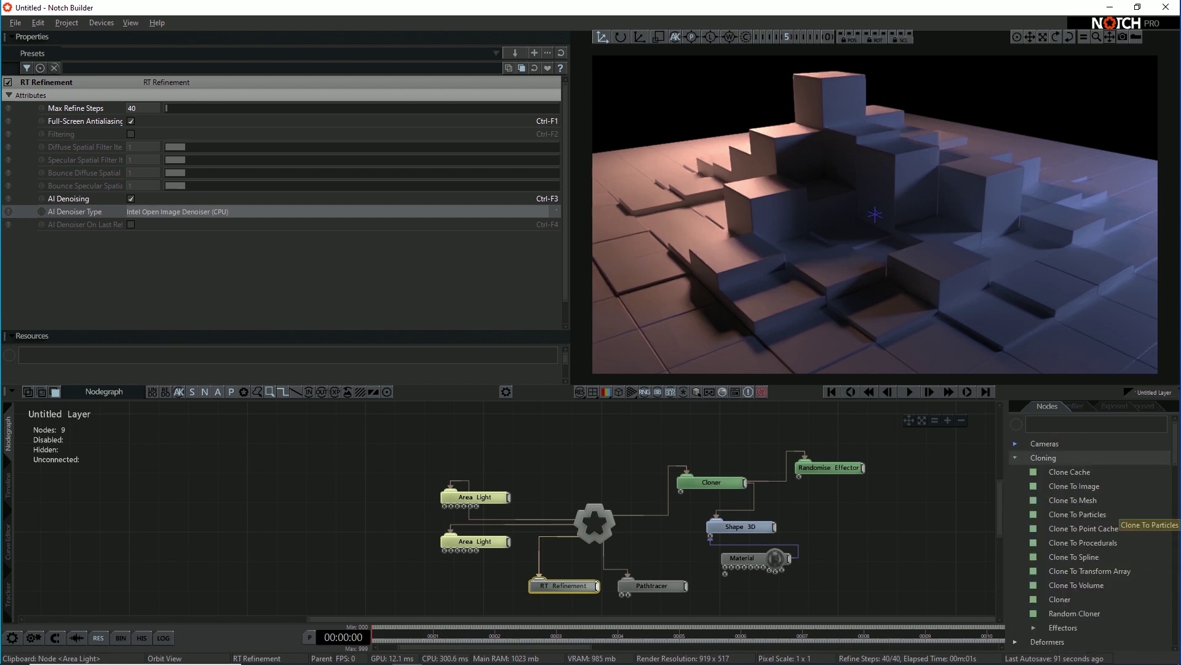
pyautogui.scroll(-3, 1107, 523)
pyautogui.click(1063, 549)
pyautogui.scroll(-5, 1083, 554)
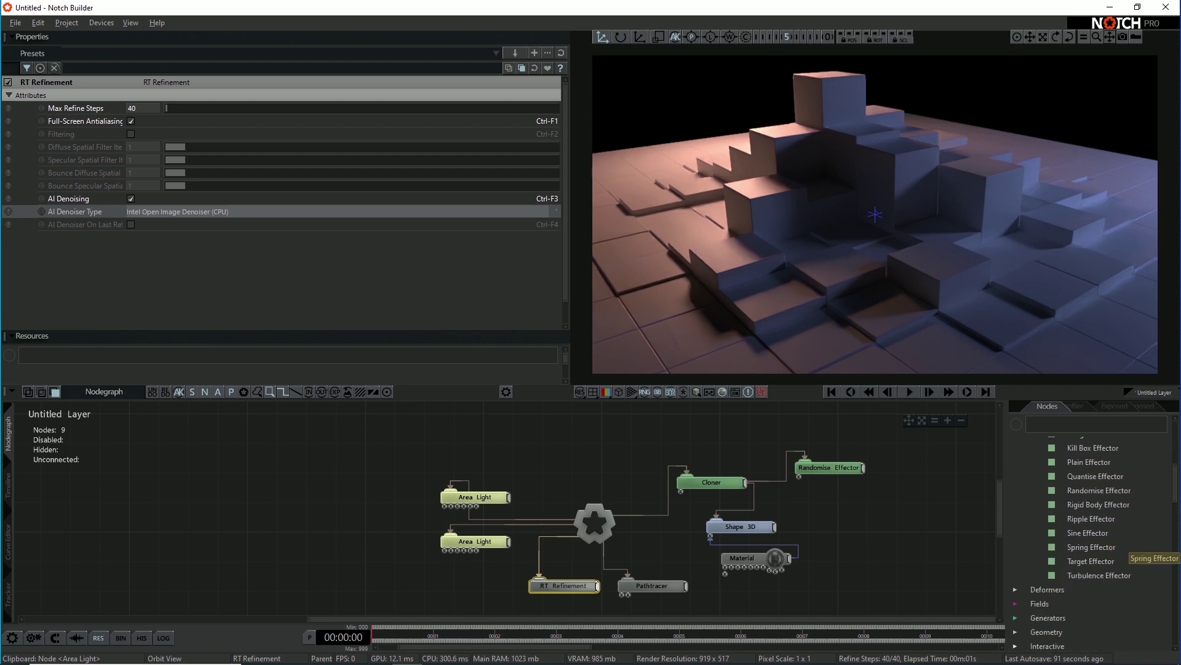
pyautogui.moveTo(1099, 575); pyautogui.dragTo(857, 527)
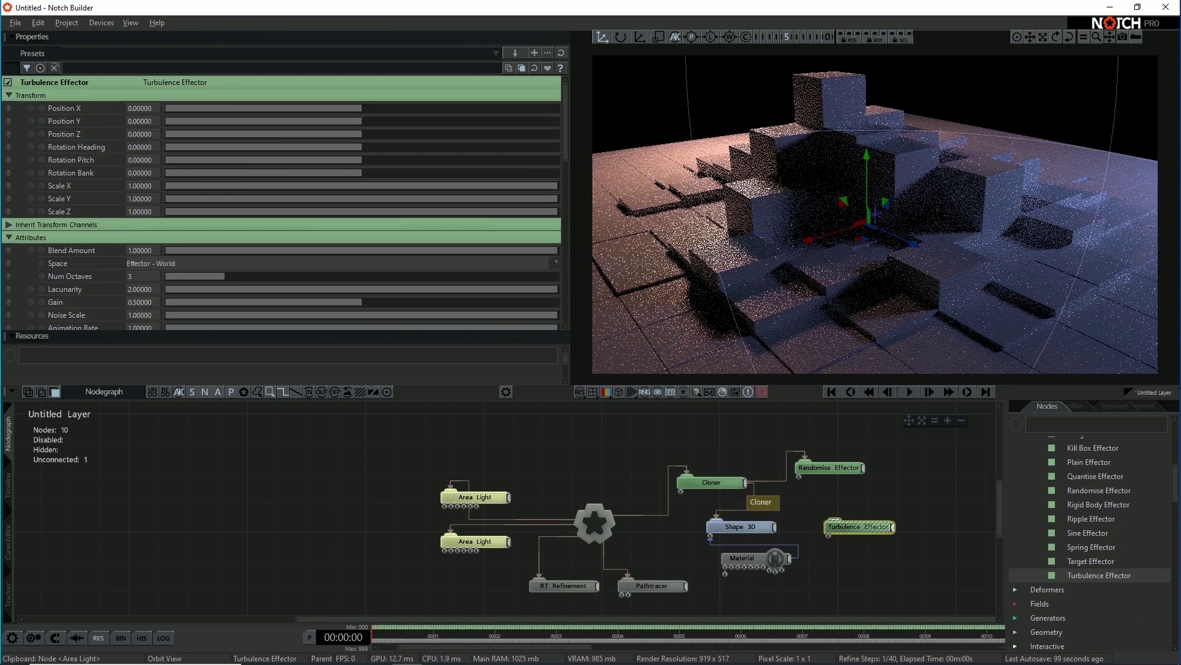
pyautogui.moveTo(746, 482); pyautogui.dragTo(844, 526)
# Set the Turbulence Effector's effector transform Position Y to about 1.47 so the clones are displaced vertically
pyautogui.scroll(-10, 281, 203)
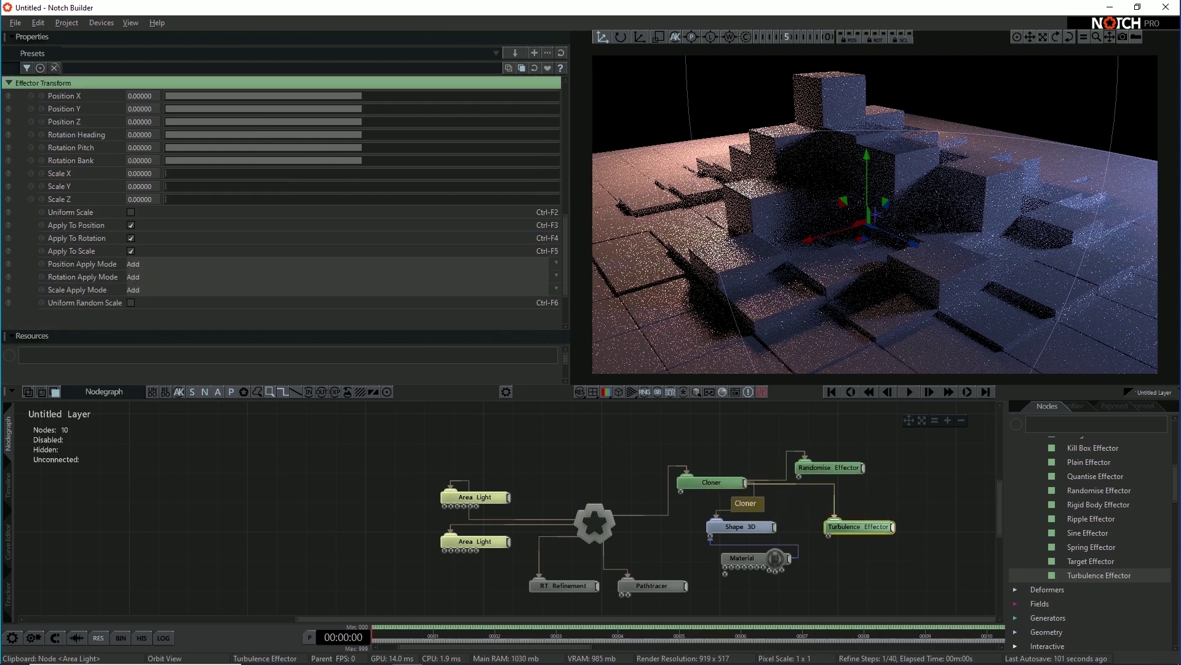
pyautogui.scroll(3, 281, 203)
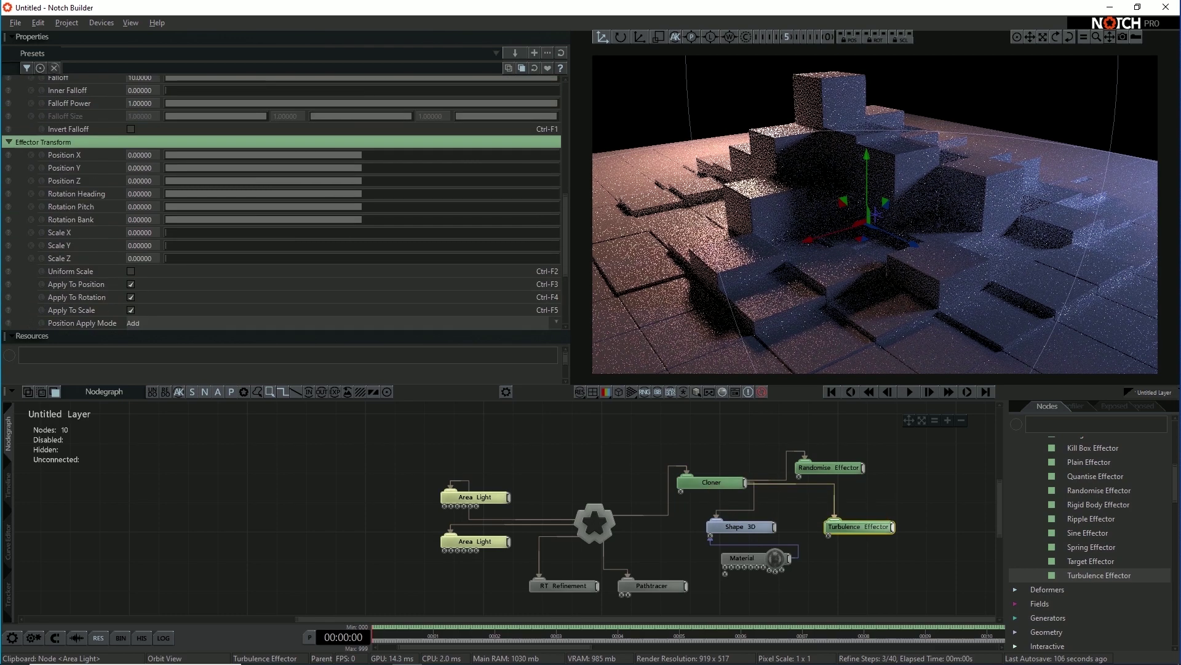
pyautogui.moveTo(361, 168); pyautogui.dragTo(390, 168)
# Set the Turbulence Effector's Animation Rate to about 0.234 and Falloff to about 4.34, and play the timeline
pyautogui.scroll(8, 281, 203)
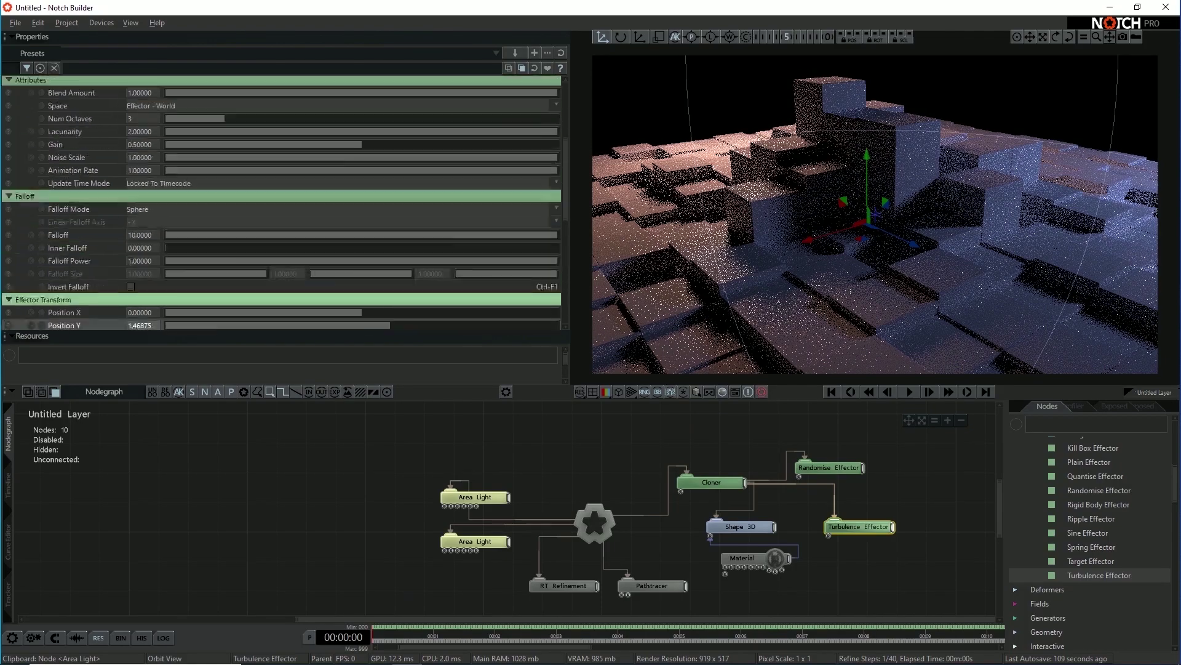
pyautogui.click(244, 171)
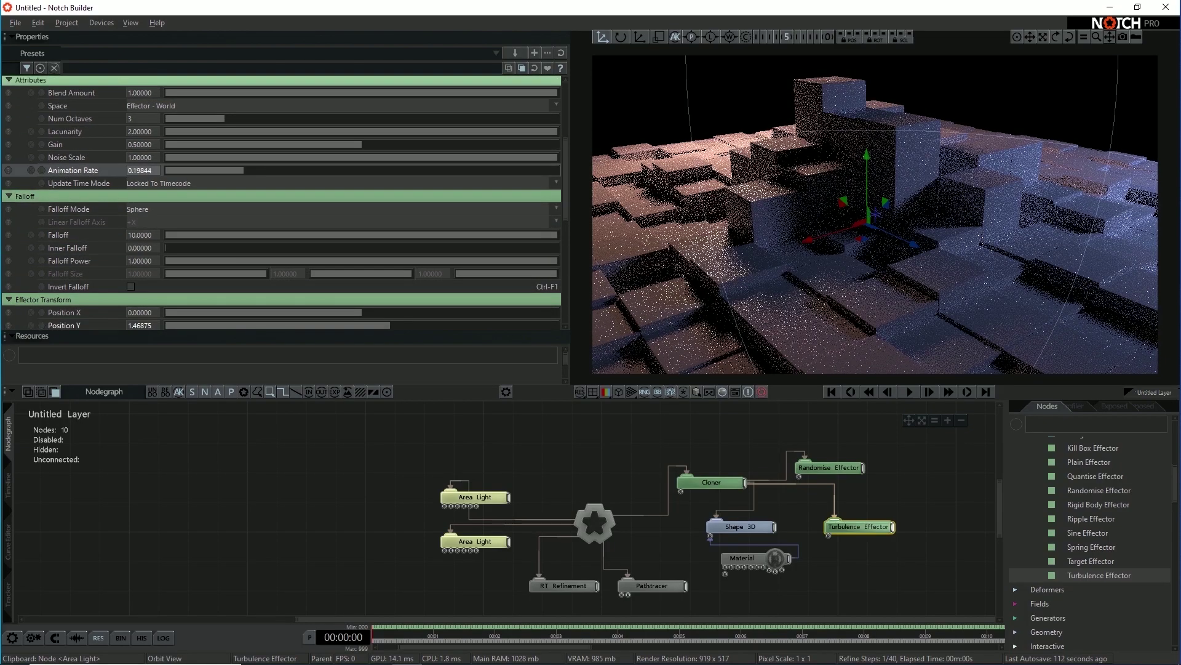
pyautogui.moveTo(243, 170); pyautogui.dragTo(257, 170)
pyautogui.moveTo(357, 235)
pyautogui.mouseDown()
pyautogui.moveTo(293, 235)
pyautogui.moveTo(336, 235)
pyautogui.mouseUp()
pyautogui.press('space')
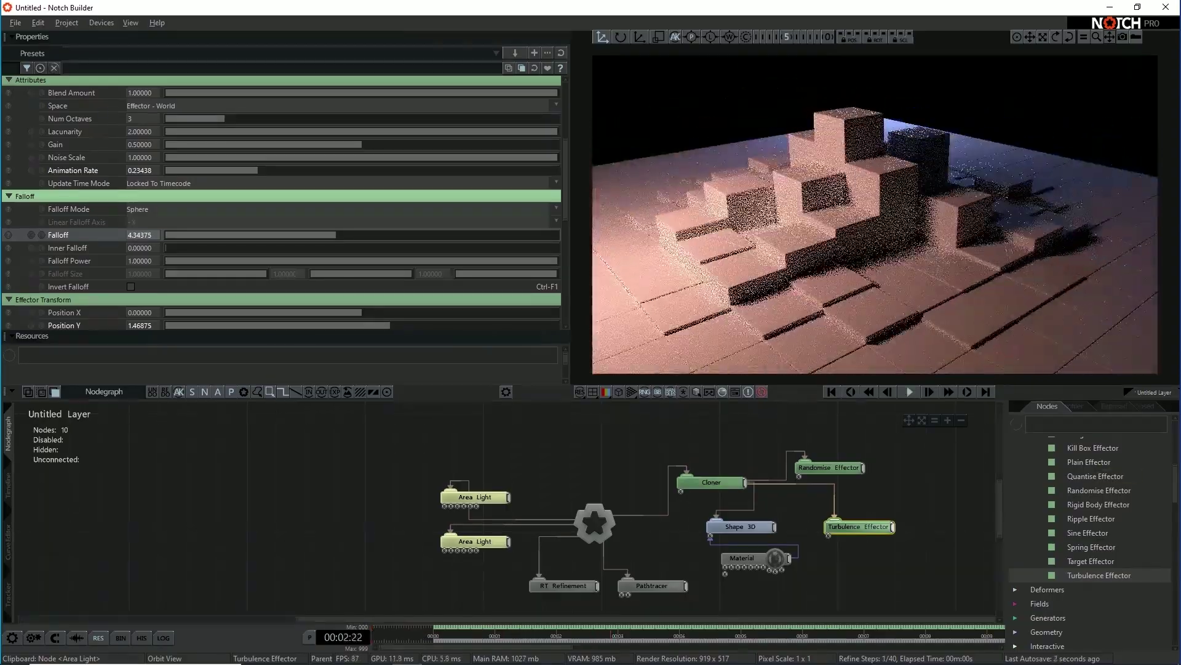
# Raise the Turbulence Effector's Animation Rate to about 0.381 and effector Position Y to 3.375 during playback, and deselect the node
pyautogui.moveTo(258, 170); pyautogui.dragTo(315, 170)
pyautogui.scroll(-2, 295, 203)
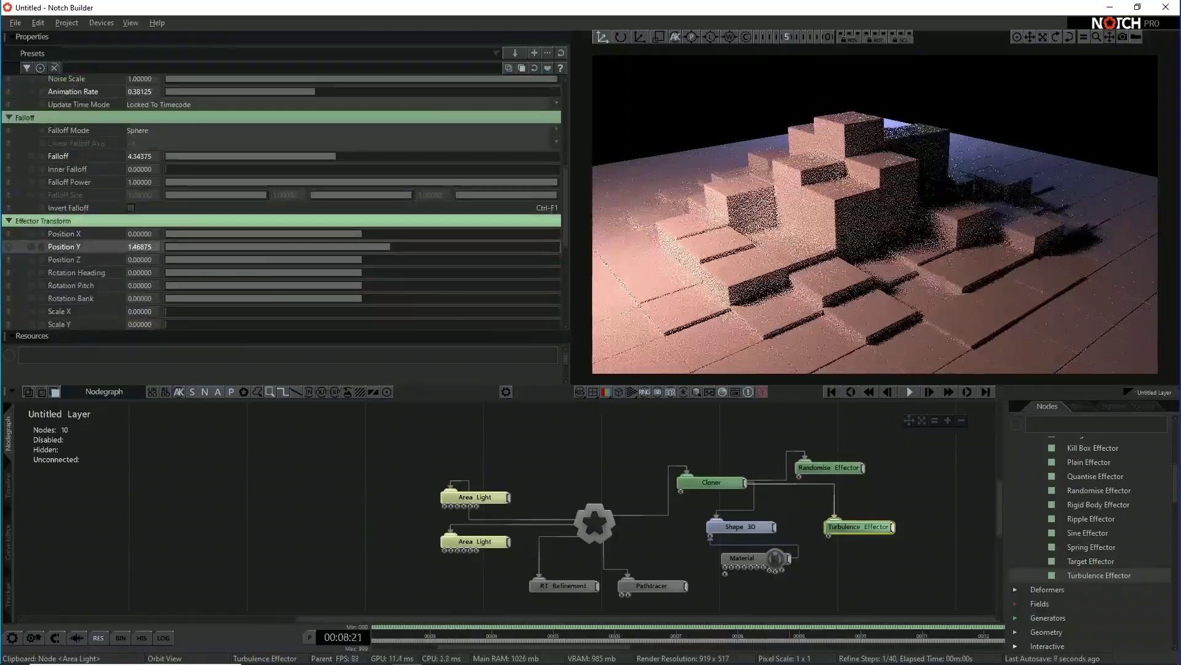
pyautogui.moveTo(391, 247); pyautogui.dragTo(428, 246)
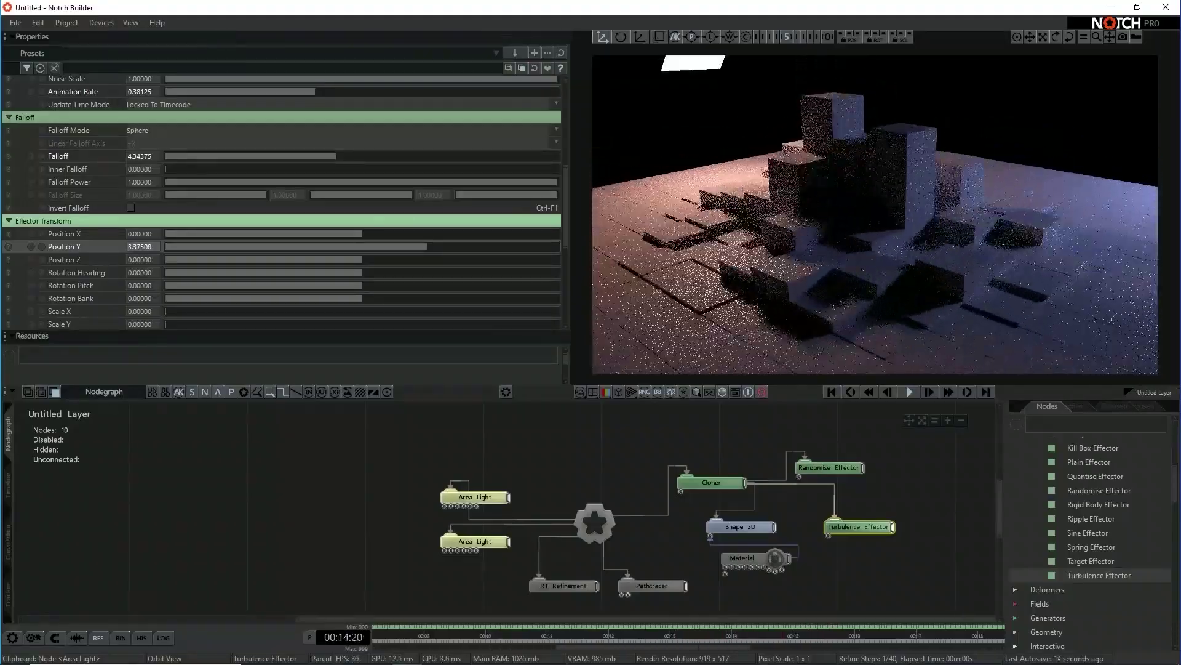
pyautogui.click(929, 458)
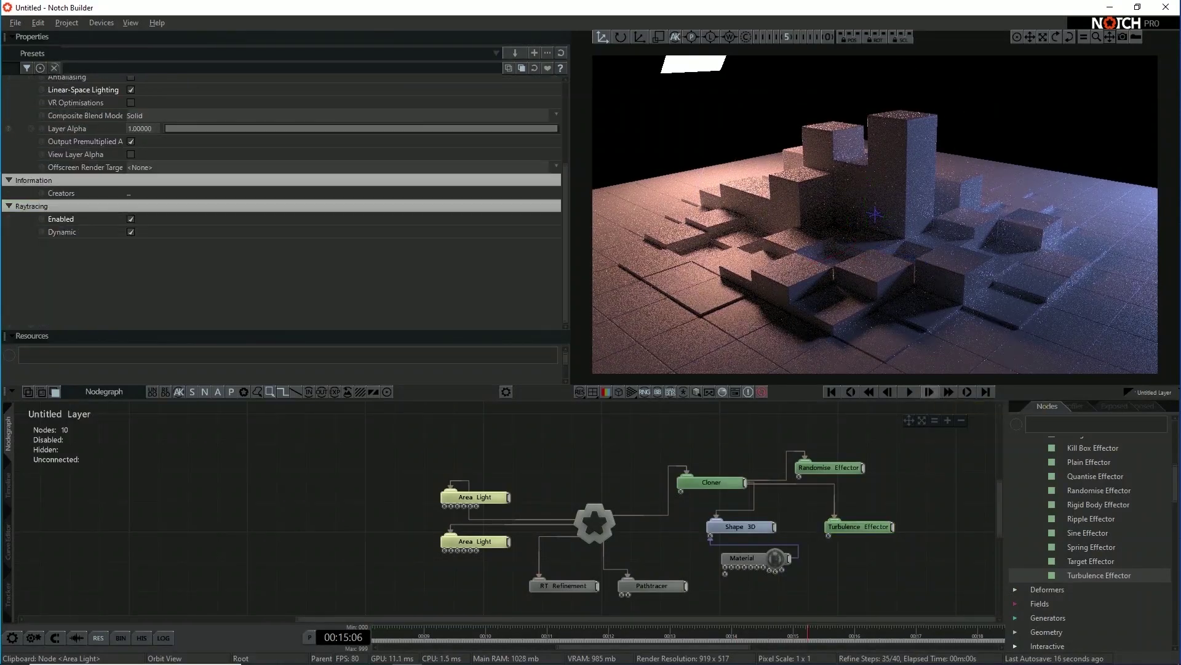